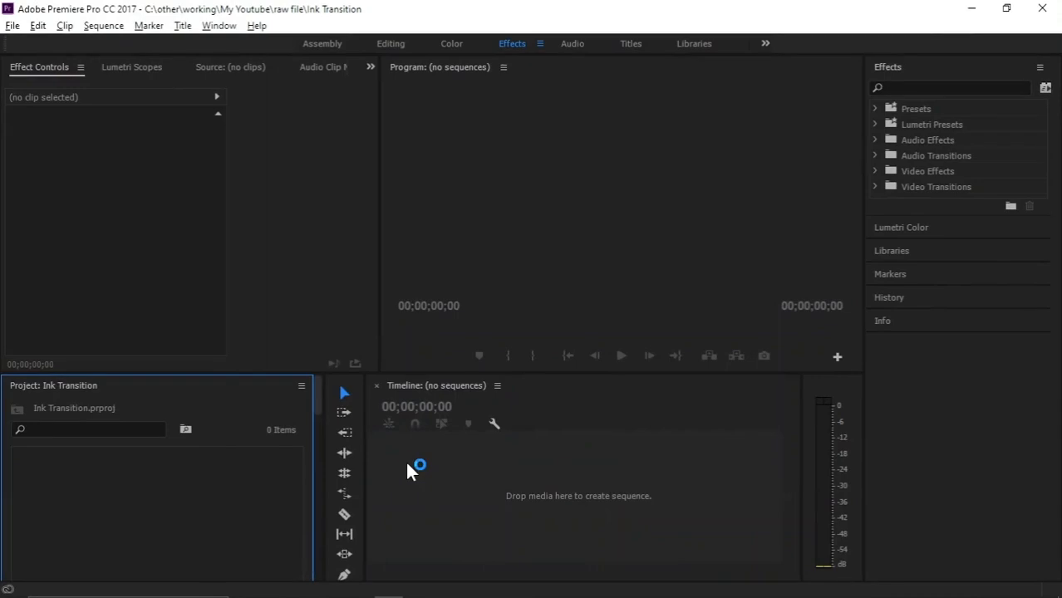
# Import the orange flower-field pexels video from the files folder into the project
pyautogui.click(462, 314)
pyautogui.moveTo(246, 591)
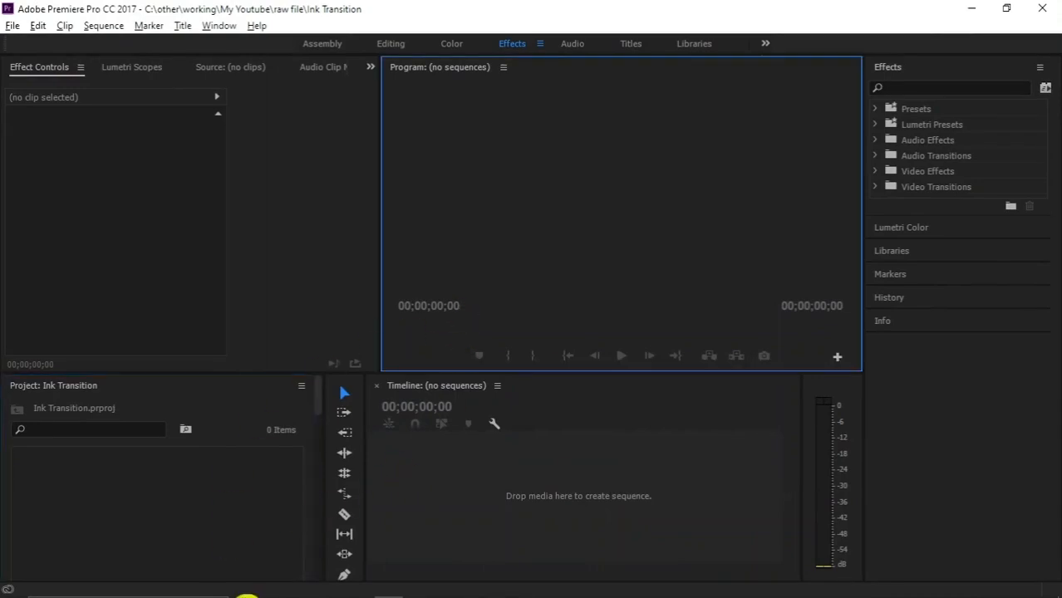
pyautogui.click(246, 586)
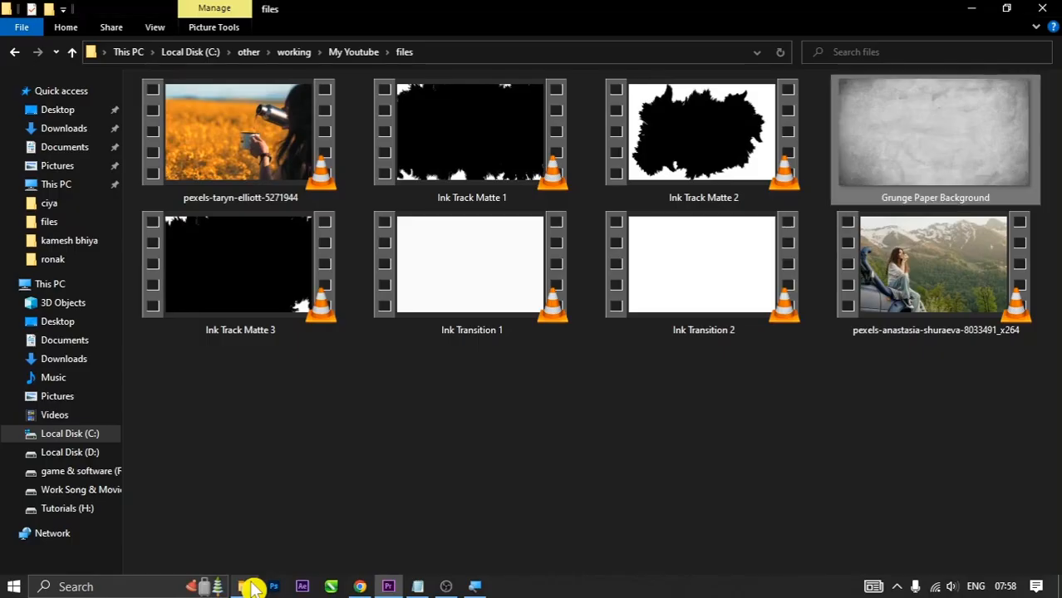
pyautogui.click(388, 462)
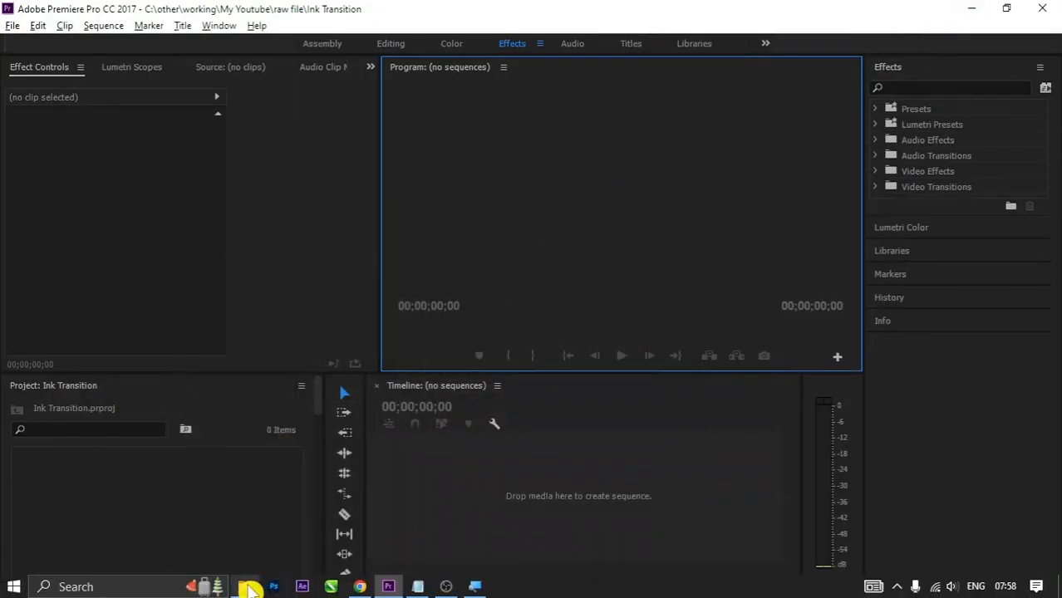
pyautogui.click(249, 589)
pyautogui.click(960, 261)
pyautogui.moveTo(249, 150)
pyautogui.mouseDown()
pyautogui.moveTo(328, 312)
pyautogui.moveTo(513, 439)
pyautogui.moveTo(648, 590)
pyautogui.moveTo(378, 586)
pyautogui.moveTo(153, 518)
pyautogui.mouseUp()
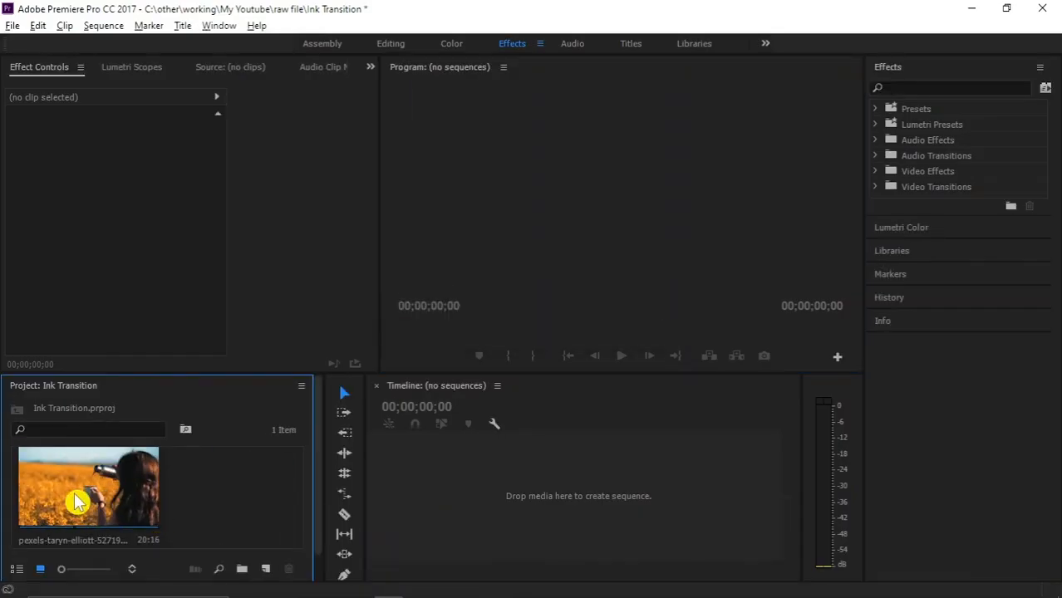
# Create a sequence from the flower-field clip and remove the clip from the timeline, leaving the sequence empty
pyautogui.click(75, 502)
pyautogui.moveTo(478, 487); pyautogui.dragTo(477, 492)
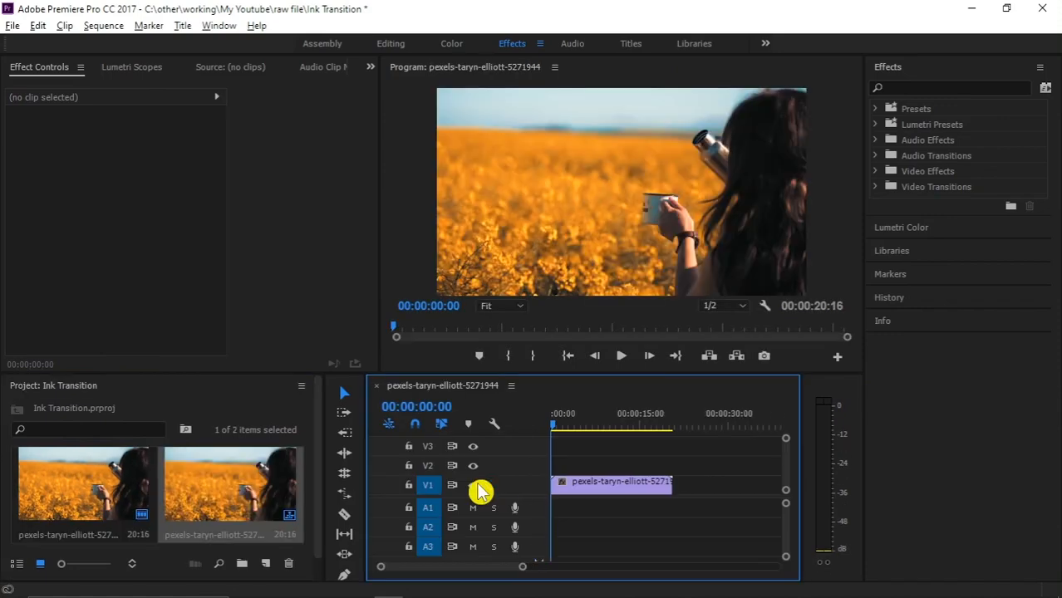
pyautogui.click(579, 491)
pyautogui.press('Delete')
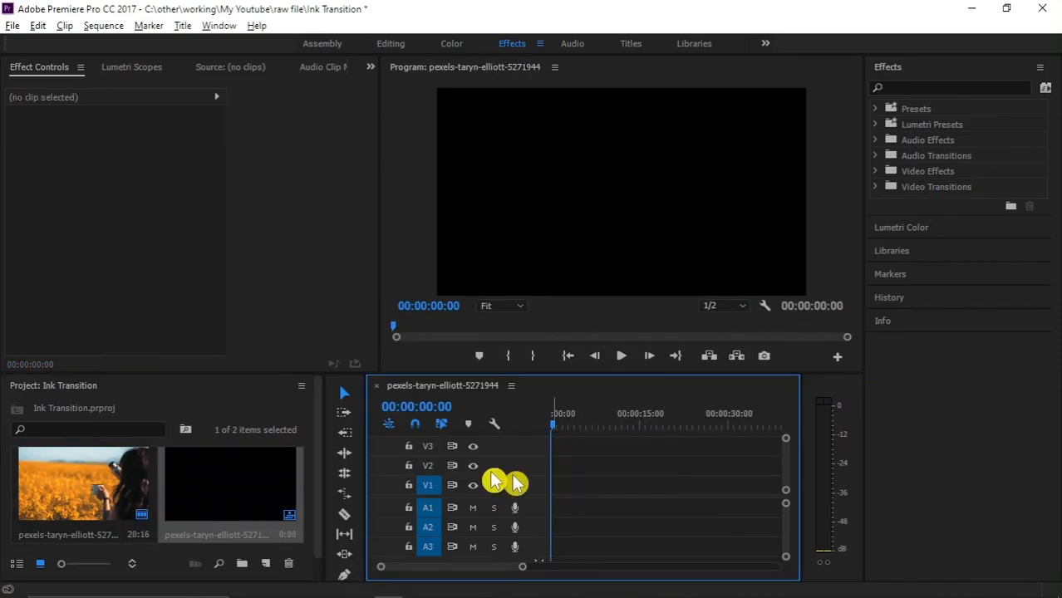
# Create a 1920 × 1080, 25 fps color matte with orange F09423 sampled from the flower-field thumbnail, keeping the name Color Matte
pyautogui.scroll(-1, 320, 480)
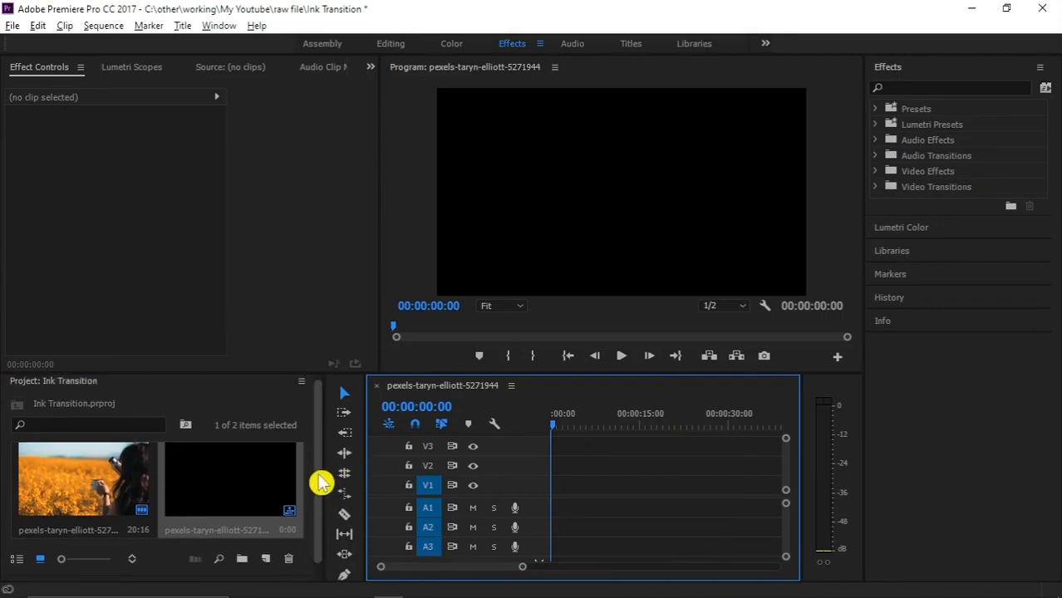
pyautogui.scroll(-3, 321, 482)
pyautogui.click(266, 540)
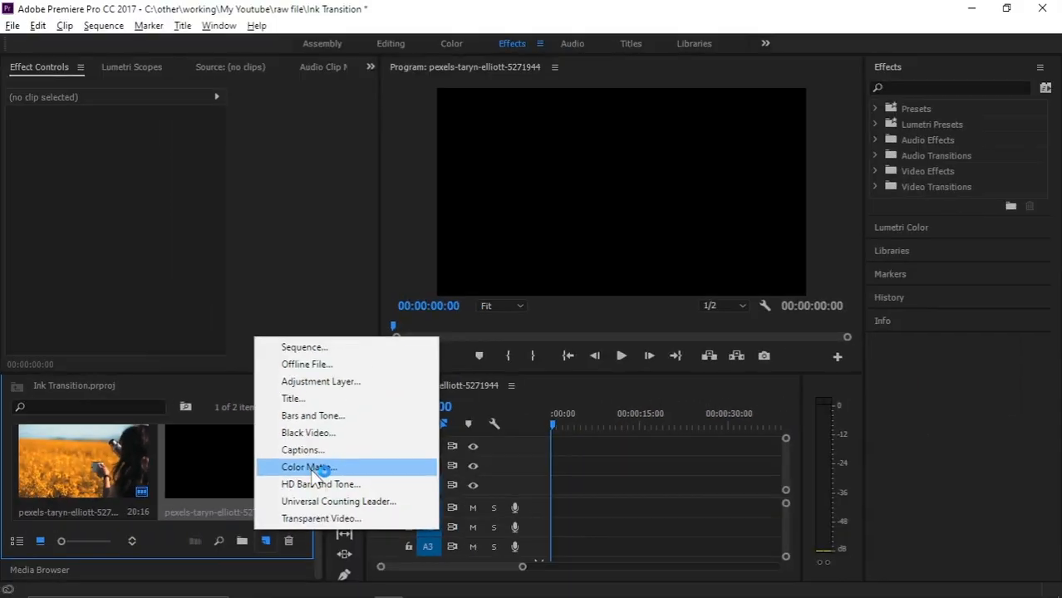
pyautogui.click(310, 469)
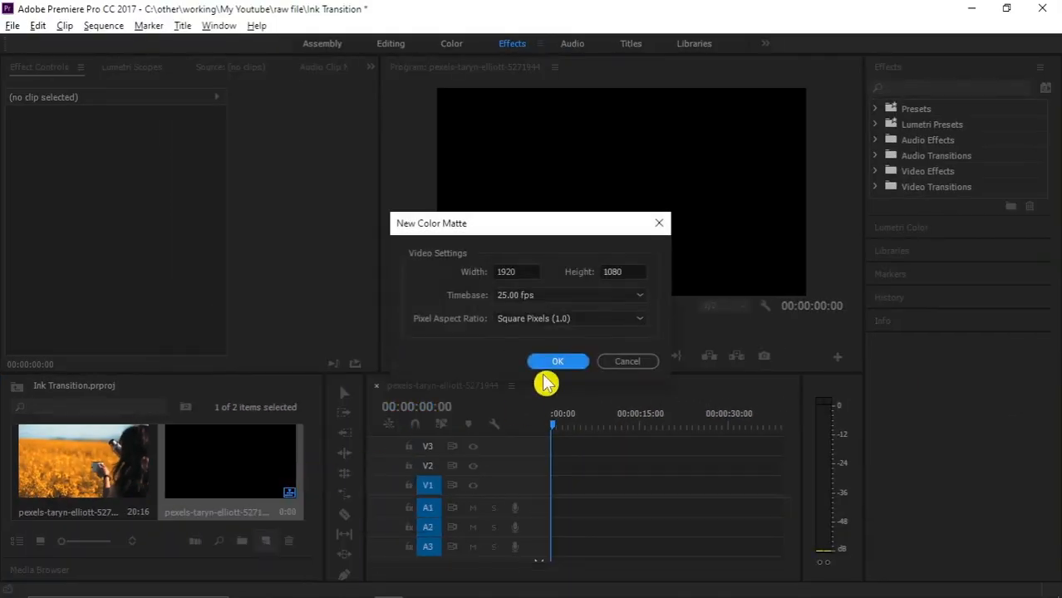
pyautogui.click(557, 363)
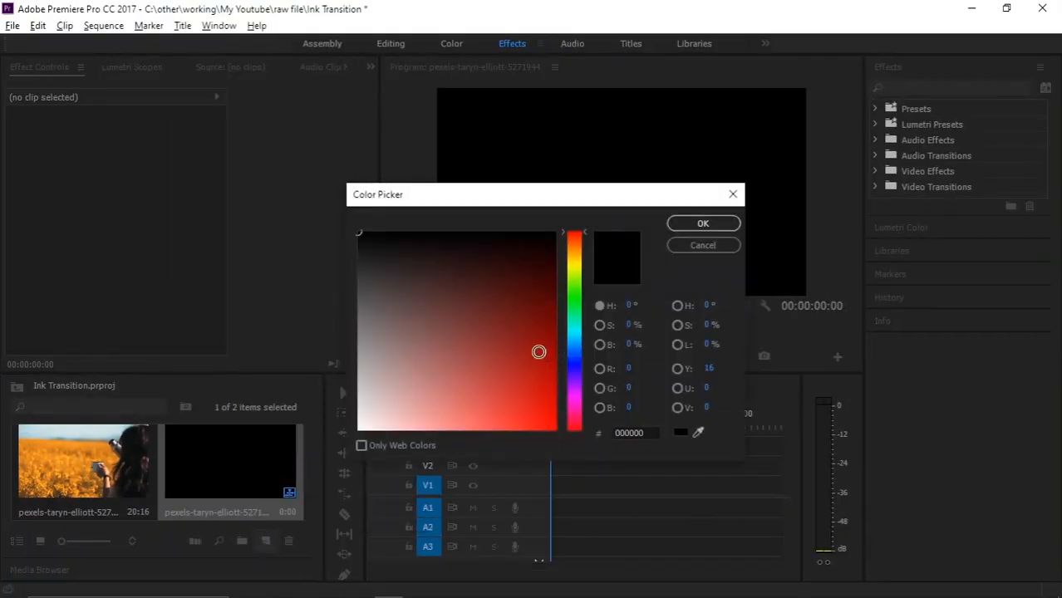
pyautogui.click(704, 427)
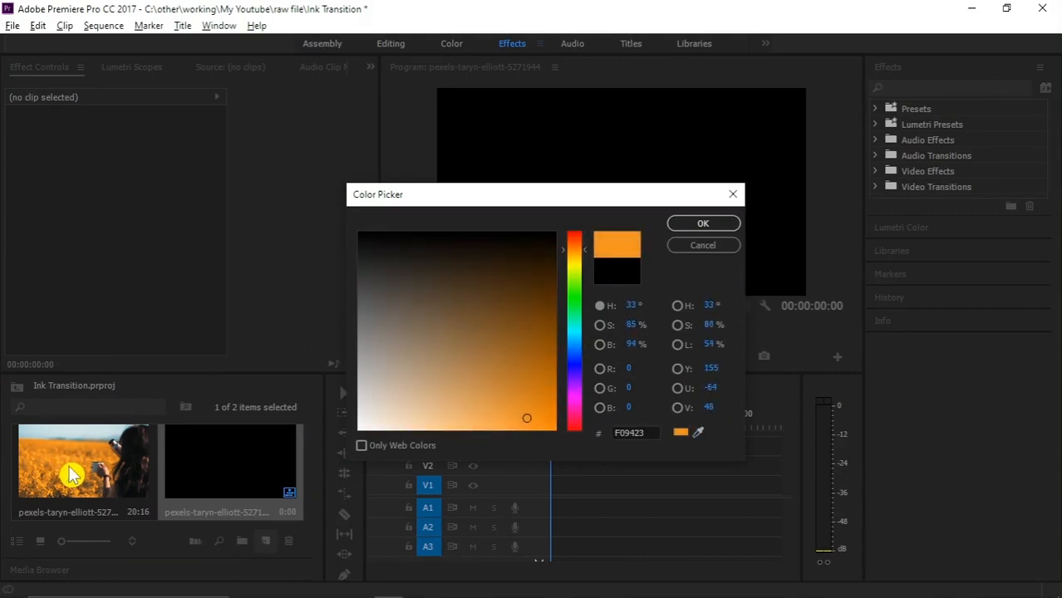
pyautogui.click(690, 226)
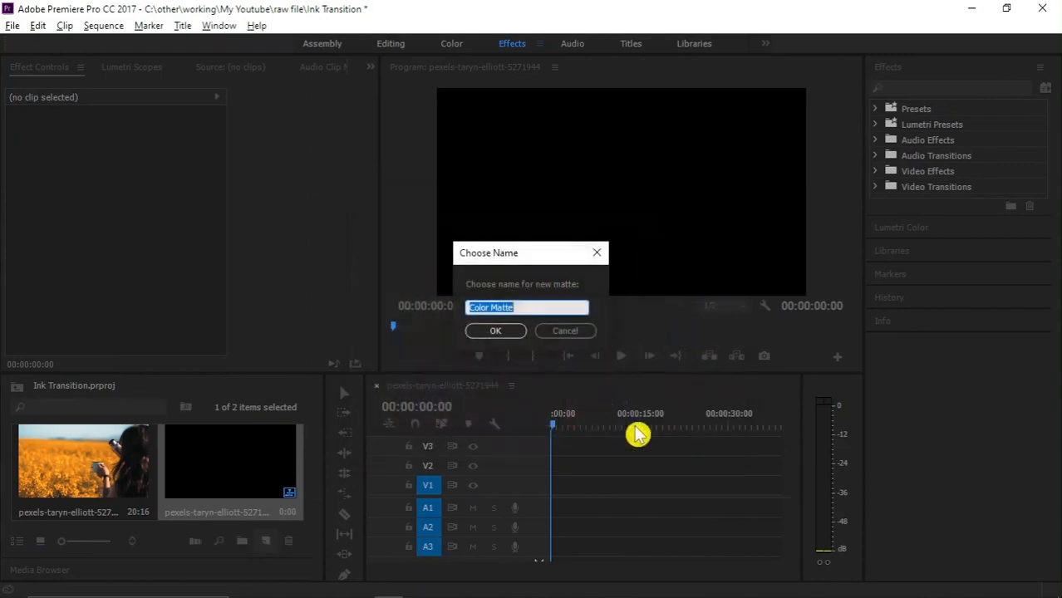
pyautogui.click(501, 333)
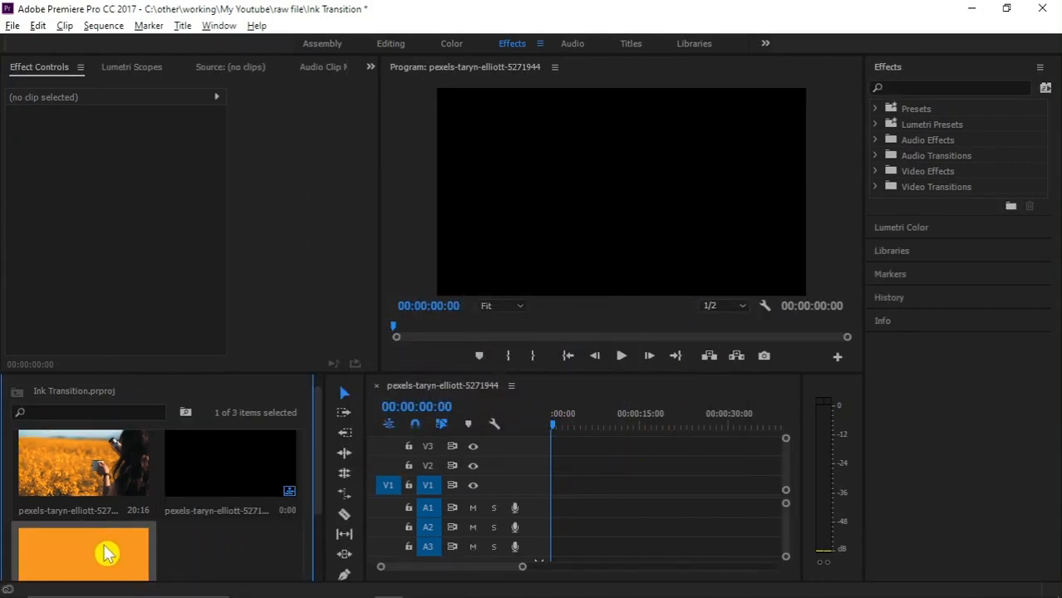
# Place the orange color matte on track V2 at the start of the sequence
pyautogui.moveTo(111, 554); pyautogui.dragTo(554, 472)
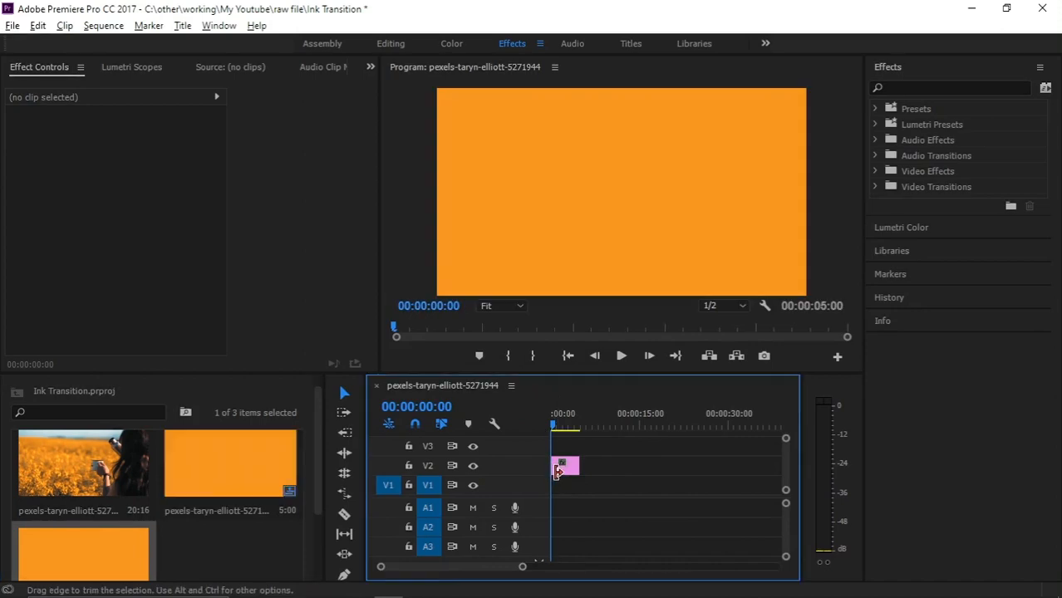
pyautogui.scroll(3, 568, 465)
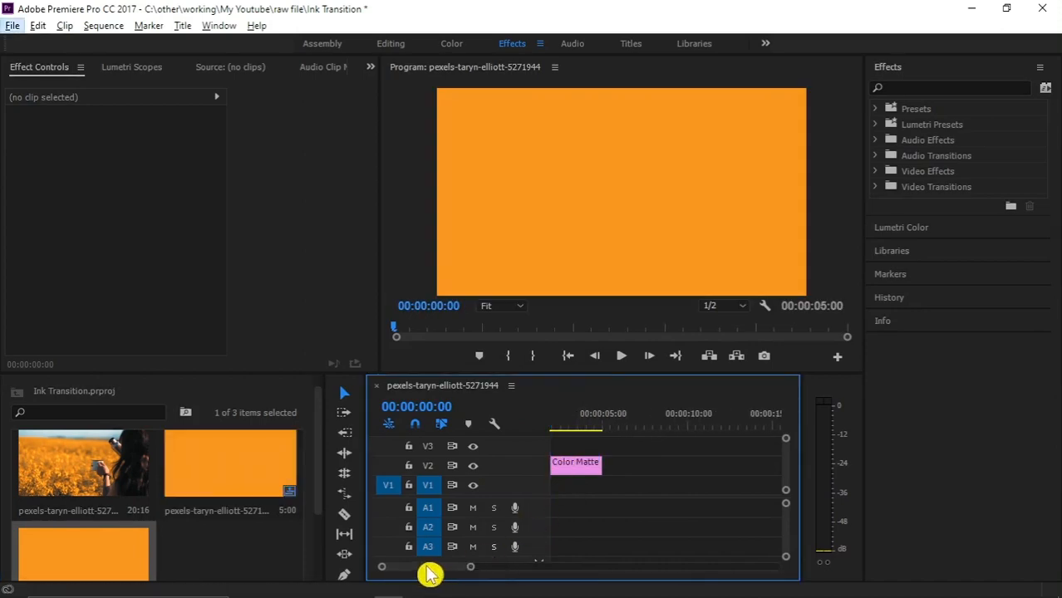
pyautogui.moveTo(427, 567); pyautogui.dragTo(366, 571)
pyautogui.press('space')
pyautogui.press('space')
pyautogui.moveTo(577, 414); pyautogui.dragTo(546, 422)
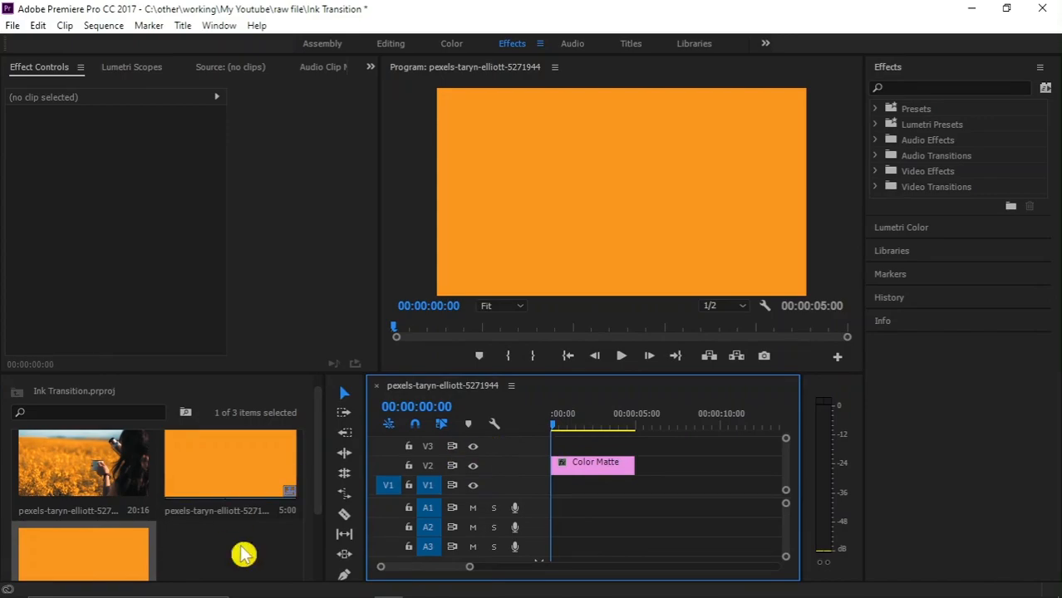
# Import the Ink Transition 1 video from the files folder and preview it from its start in the Source monitor
pyautogui.click(246, 587)
pyautogui.click(457, 294)
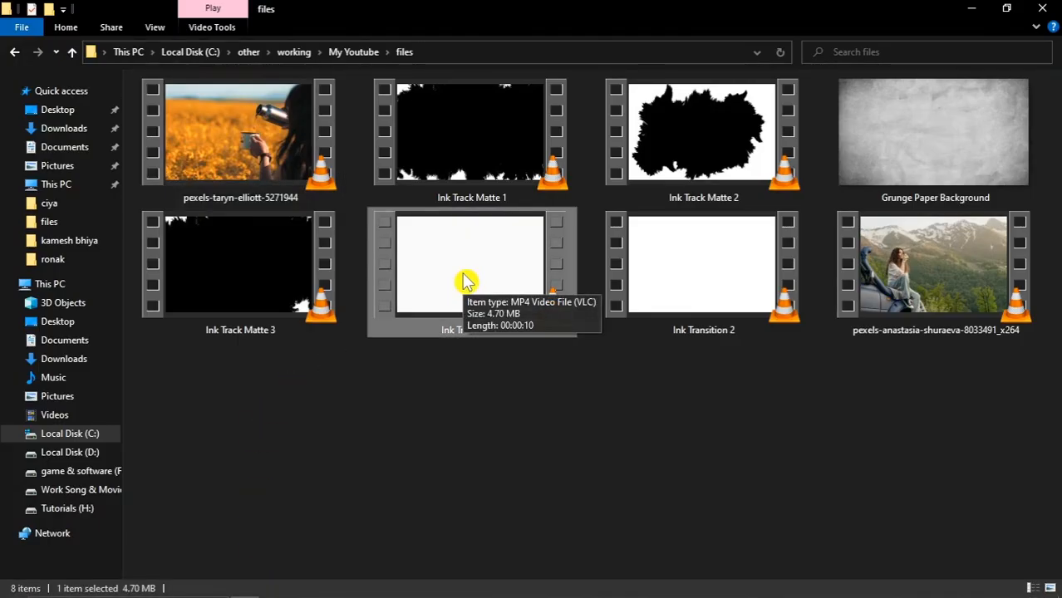
pyautogui.moveTo(465, 282)
pyautogui.mouseDown()
pyautogui.moveTo(557, 398)
pyautogui.moveTo(530, 432)
pyautogui.moveTo(636, 589)
pyautogui.moveTo(328, 589)
pyautogui.moveTo(237, 557)
pyautogui.mouseUp()
pyautogui.doubleClick(212, 549)
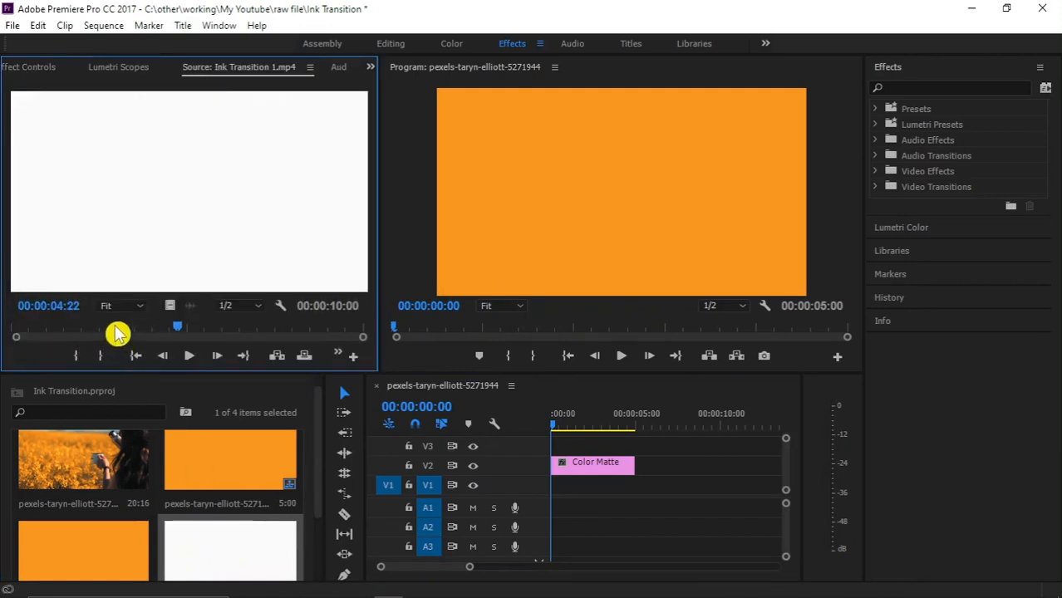
pyautogui.moveTo(117, 334)
pyautogui.mouseDown()
pyautogui.moveTo(7, 353)
pyautogui.moveTo(56, 351)
pyautogui.moveTo(86, 334)
pyautogui.moveTo(76, 325)
pyautogui.moveTo(5, 343)
pyautogui.mouseUp()
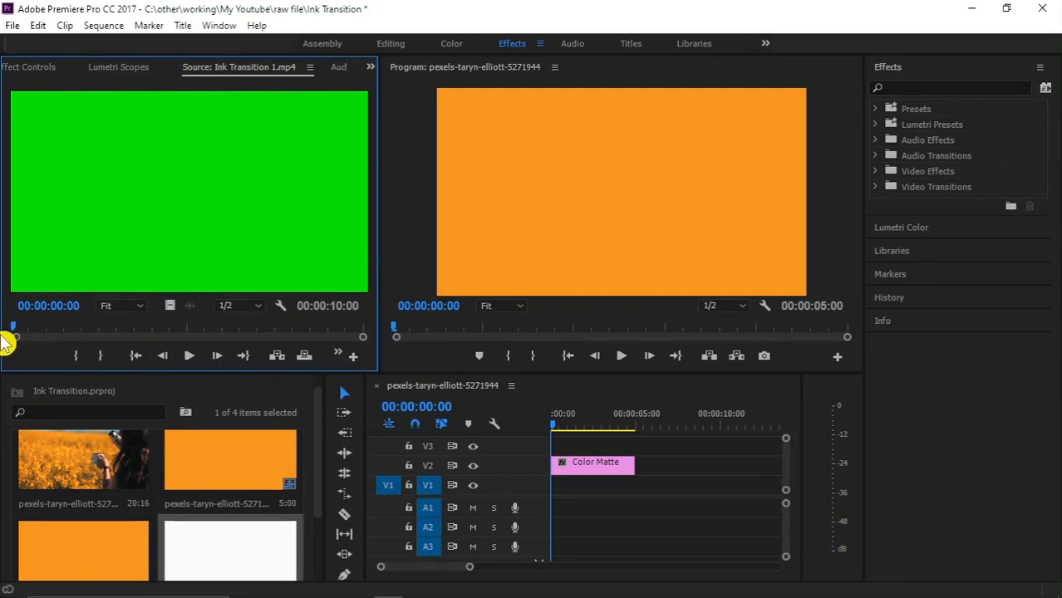
# Place only the video of Ink Transition 1 on track V3 above the color matte and trim its end to 00:00:05:00
pyautogui.moveTo(168, 306)
pyautogui.mouseDown()
pyautogui.moveTo(599, 432)
pyautogui.moveTo(562, 426)
pyautogui.mouseUp()
pyautogui.press('space')
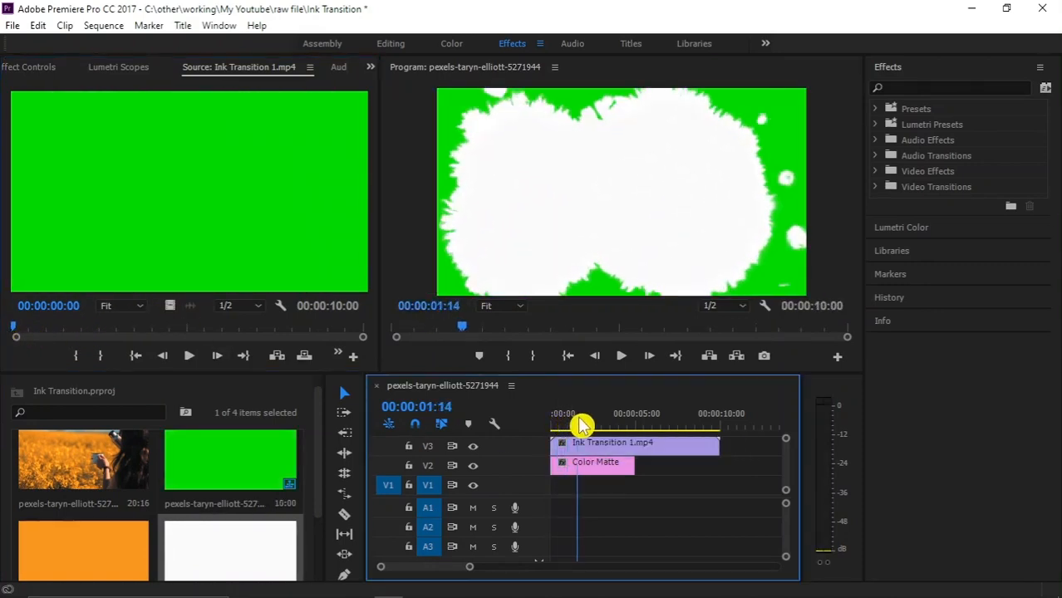
pyautogui.press('space')
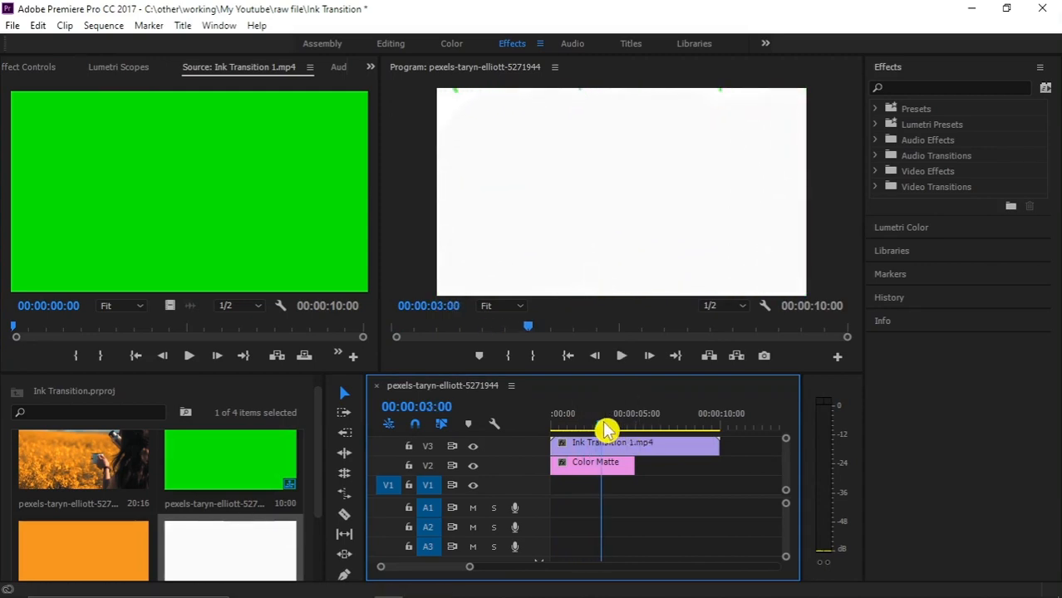
pyautogui.moveTo(605, 428); pyautogui.dragTo(638, 427)
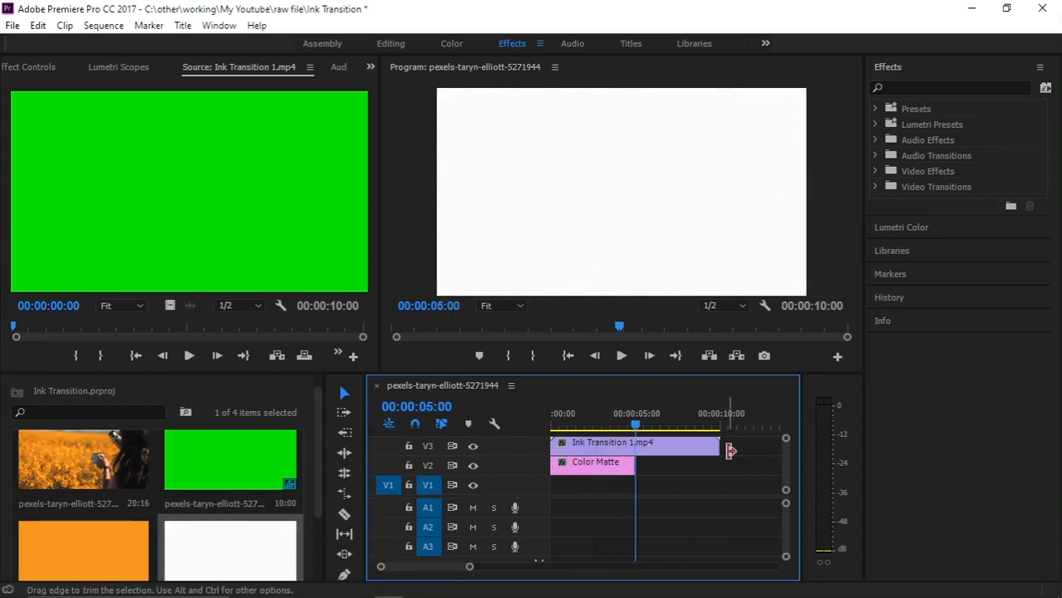
pyautogui.moveTo(715, 447)
pyautogui.mouseDown()
pyautogui.moveTo(636, 447)
pyautogui.moveTo(580, 431)
pyautogui.mouseUp()
# Find the Ultra Key effect and apply it to the Ink Transition 1 clip on V3
pyautogui.click(914, 89)
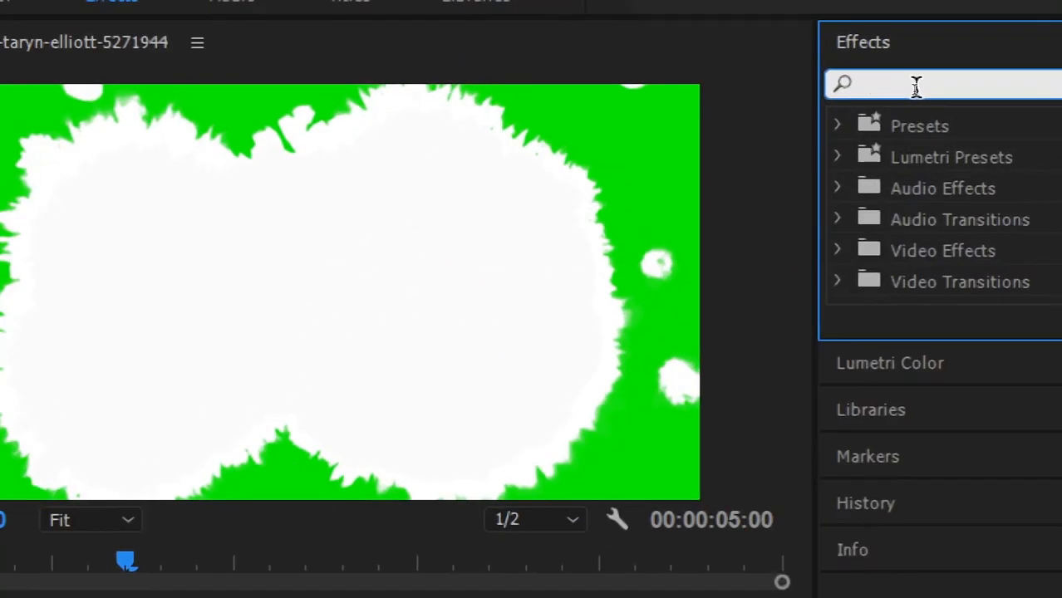
pyautogui.write('ultra')
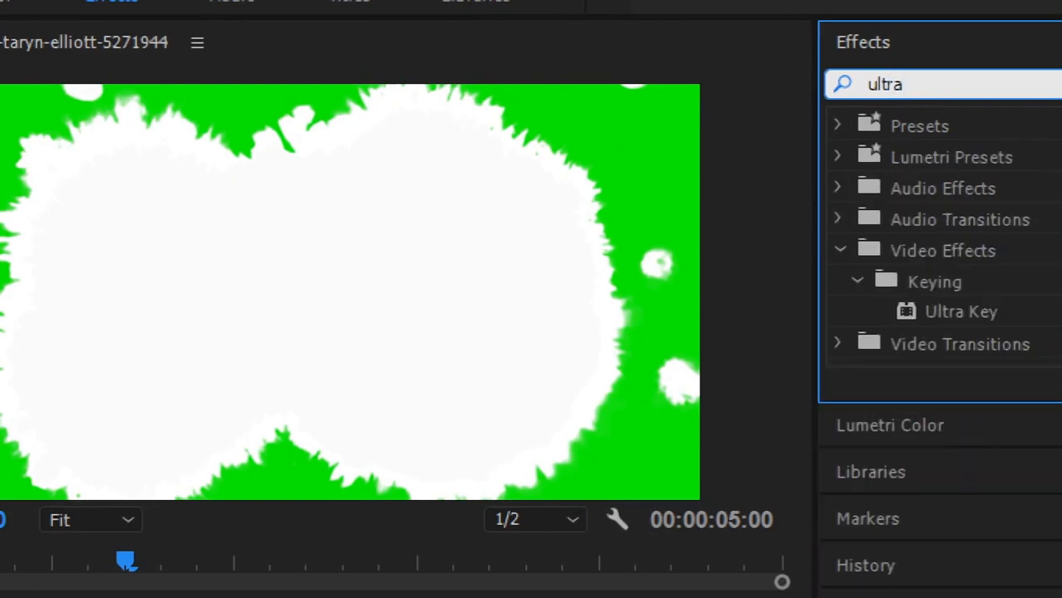
pyautogui.click(939, 311)
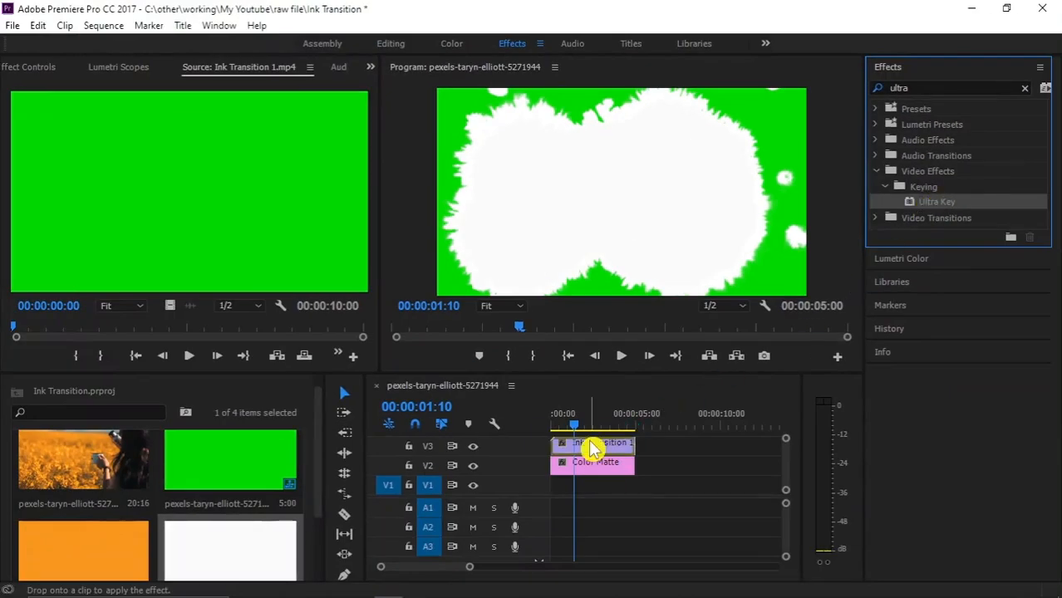
pyautogui.moveTo(592, 448); pyautogui.dragTo(594, 447)
# Set the Ultra Key's key color by sampling the green background of the ink clip
pyautogui.click(35, 74)
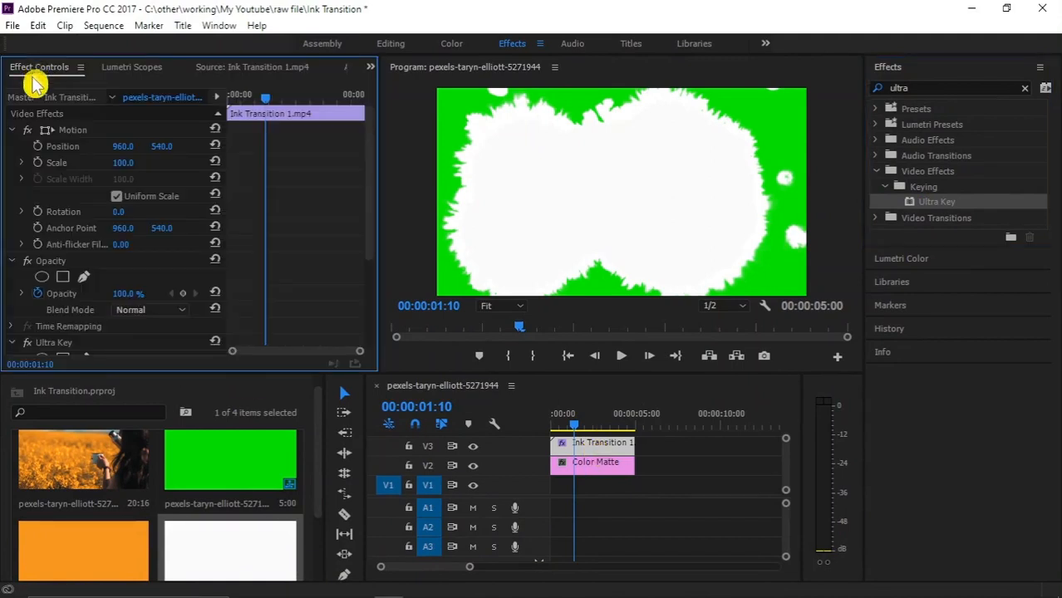
pyautogui.moveTo(374, 164); pyautogui.dragTo(373, 256)
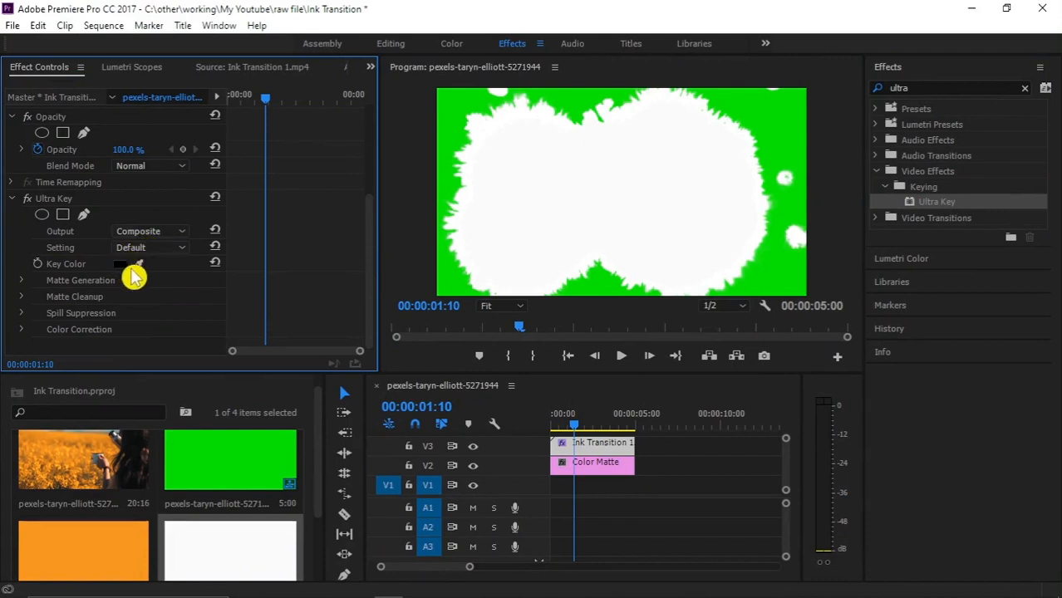
pyautogui.click(455, 101)
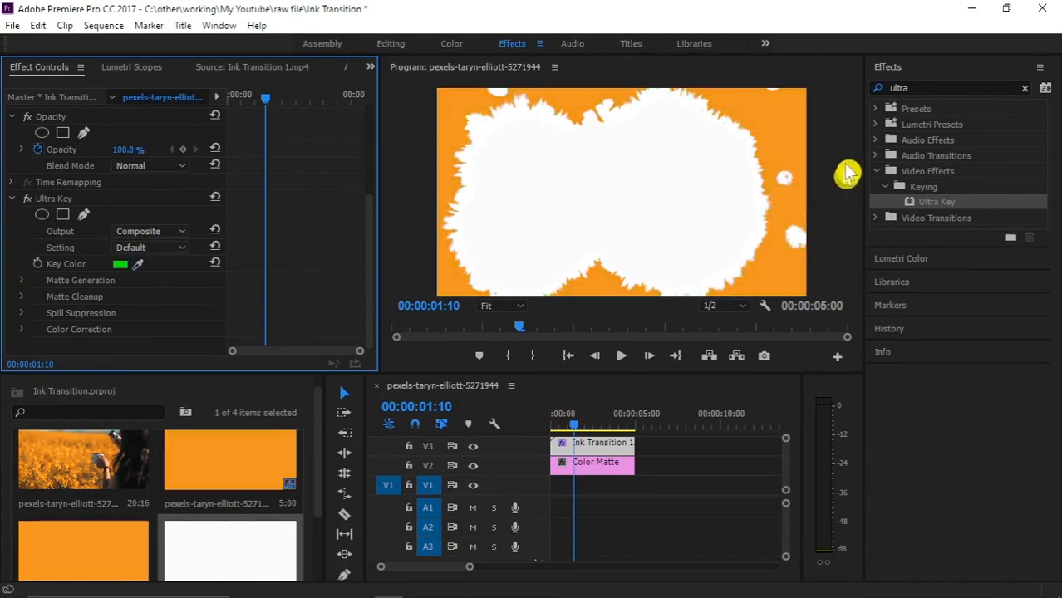
# Find the Track Matte Key effect and apply it to the Color Matte clip on V2
pyautogui.click(918, 86)
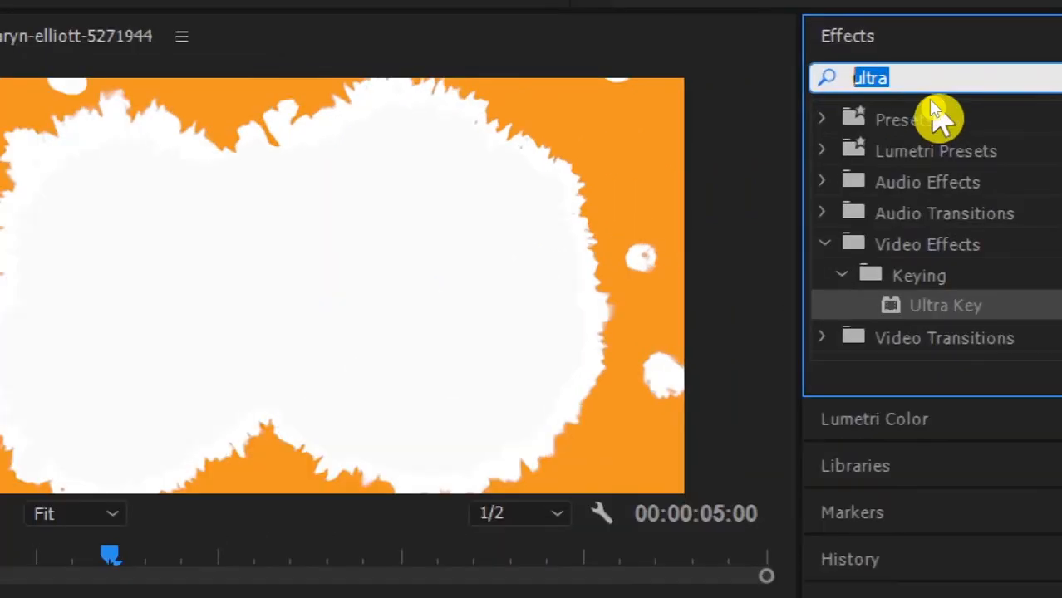
pyautogui.write('t')
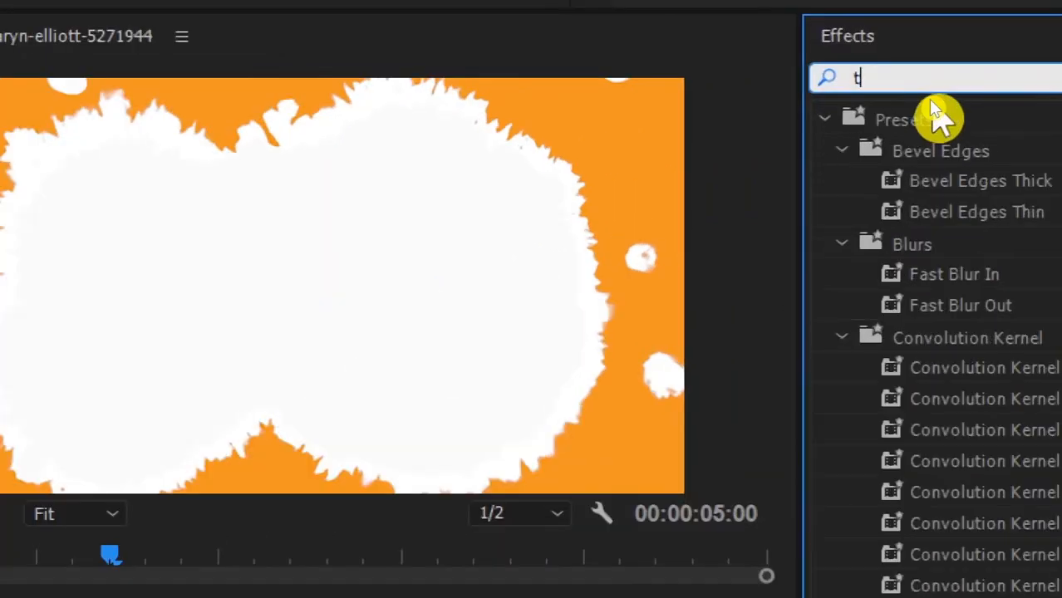
pyautogui.write('rack m')
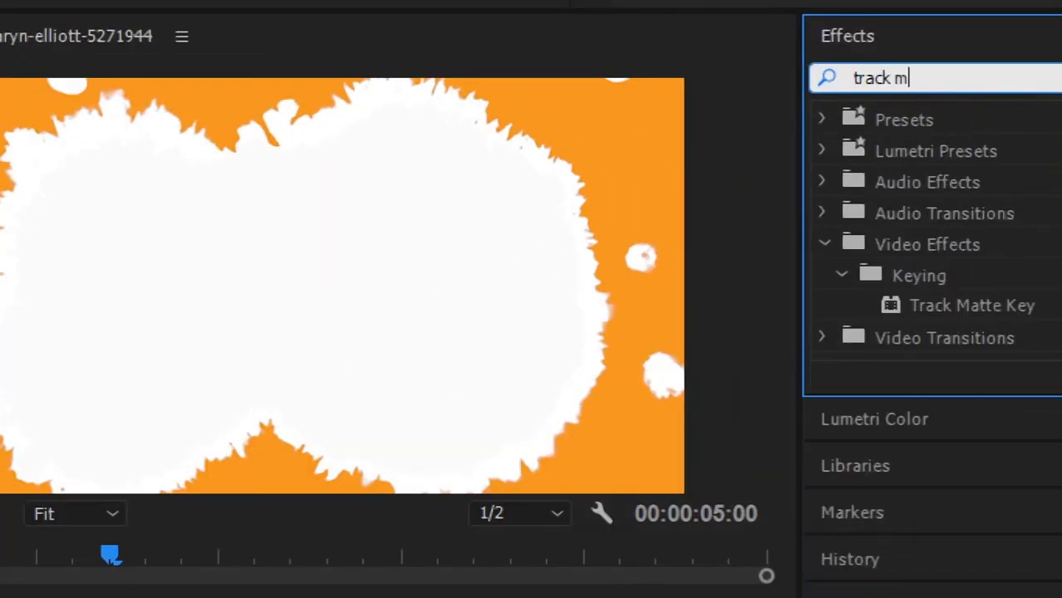
pyautogui.click(945, 306)
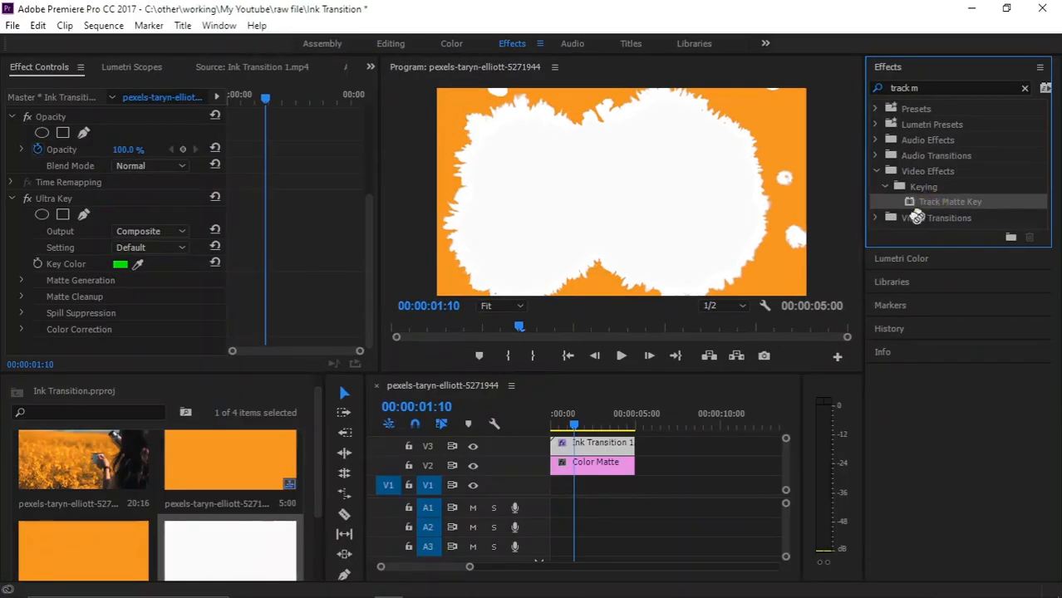
pyautogui.moveTo(615, 463); pyautogui.dragTo(593, 467)
pyautogui.click(595, 470)
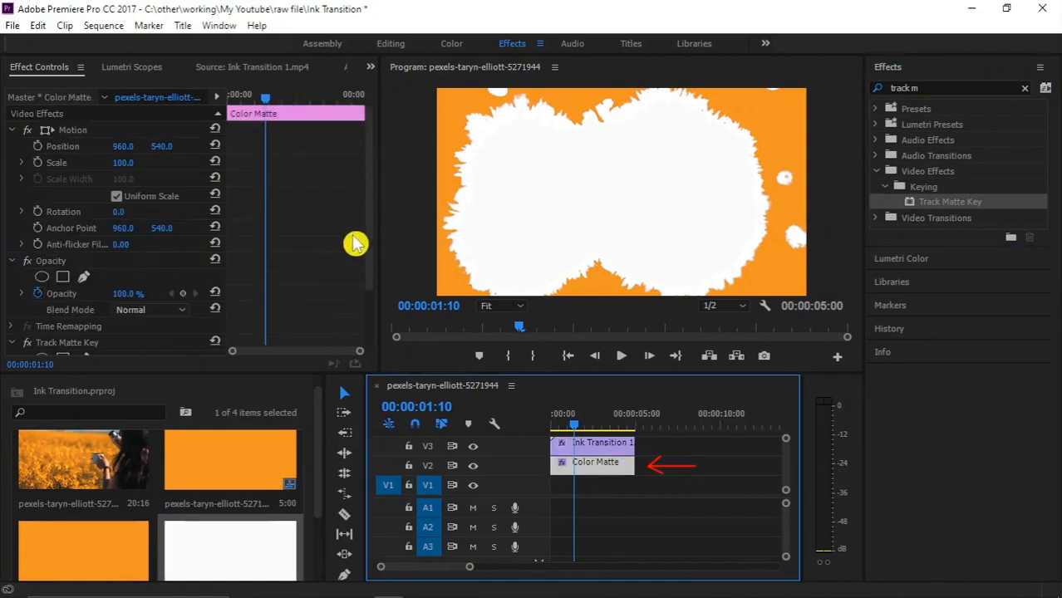
# Set the Color Matte's Track Matte Key to use Video 3 as the matte and composite using Matte Luma
pyautogui.moveTo(369, 246); pyautogui.dragTo(372, 322)
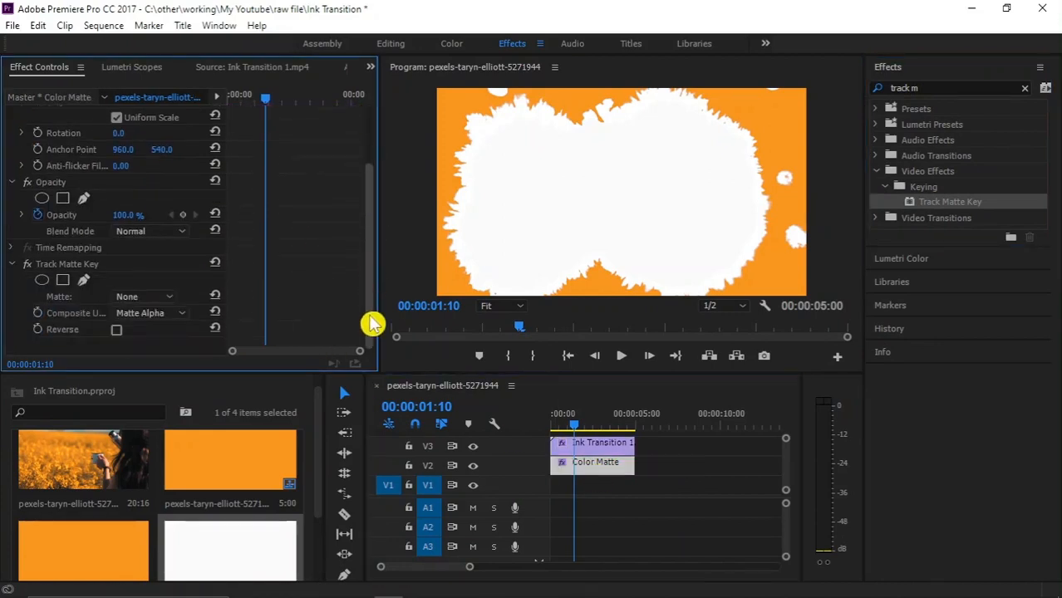
pyautogui.click(570, 465)
pyautogui.click(123, 298)
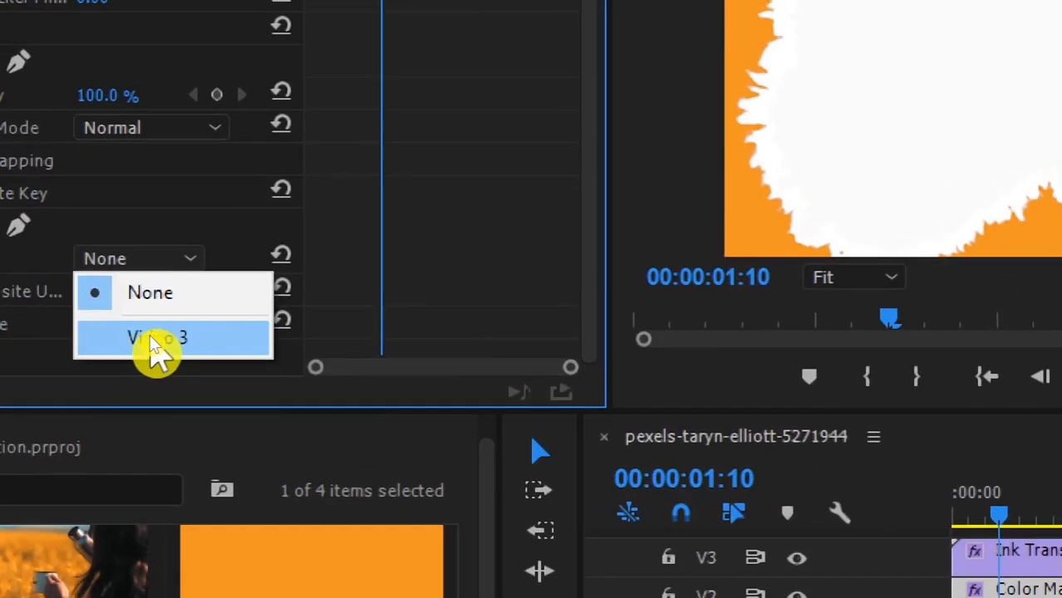
pyautogui.click(152, 341)
pyautogui.click(143, 288)
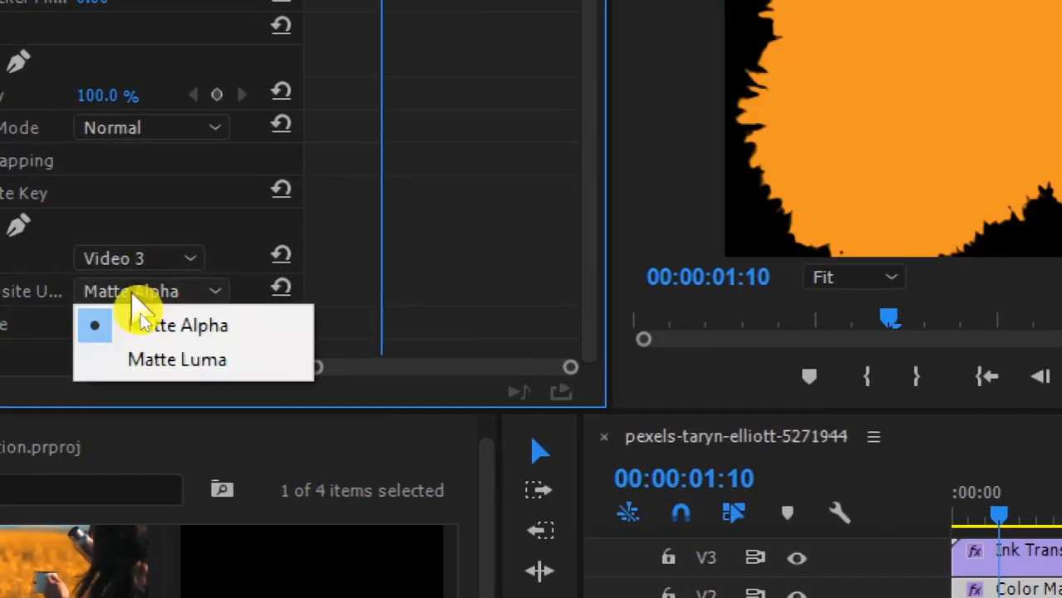
pyautogui.click(199, 359)
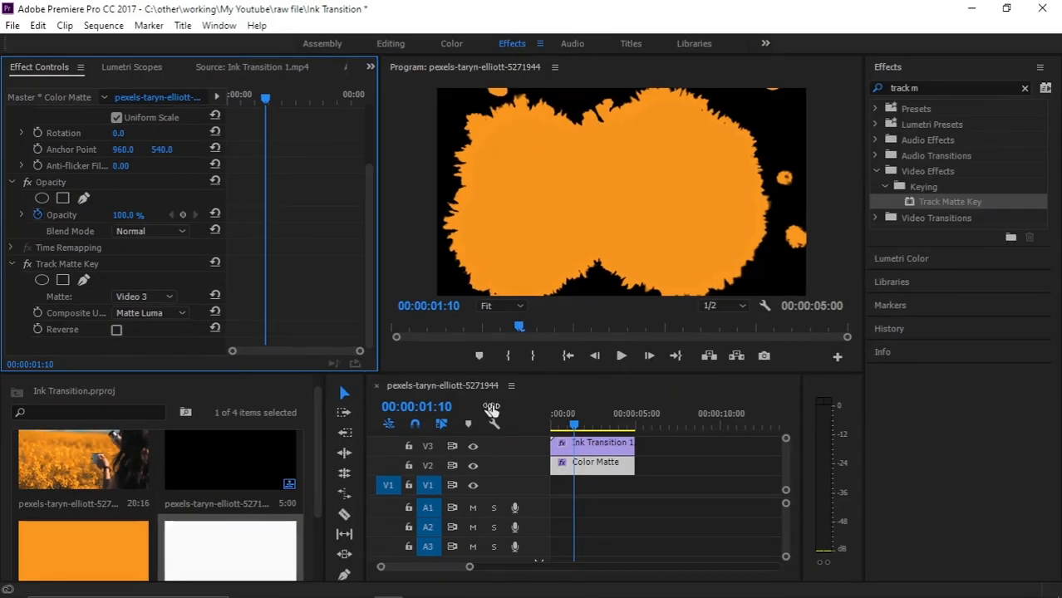
# Play the keyed ink animation from the start of the sequence, then return the playhead to 00:00:00:00
pyautogui.click(542, 420)
pyautogui.press('space')
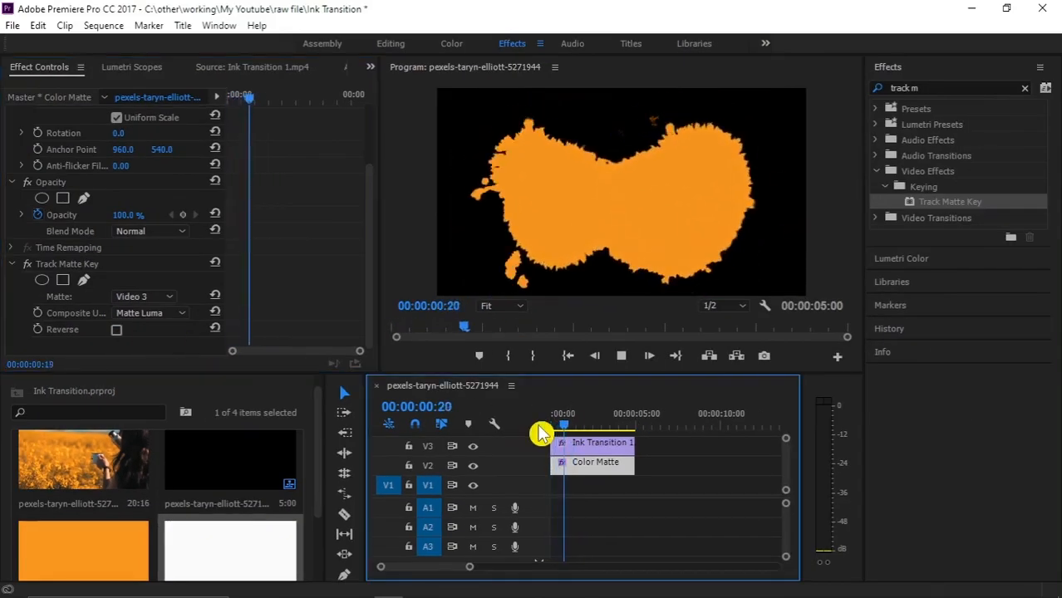
pyautogui.press('space')
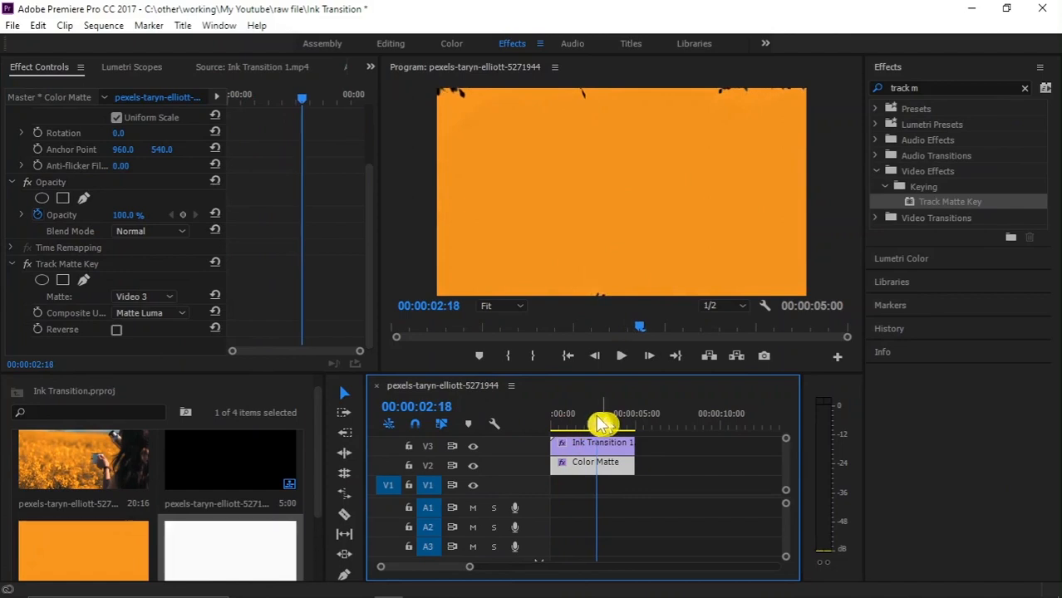
pyautogui.moveTo(598, 423); pyautogui.dragTo(551, 423)
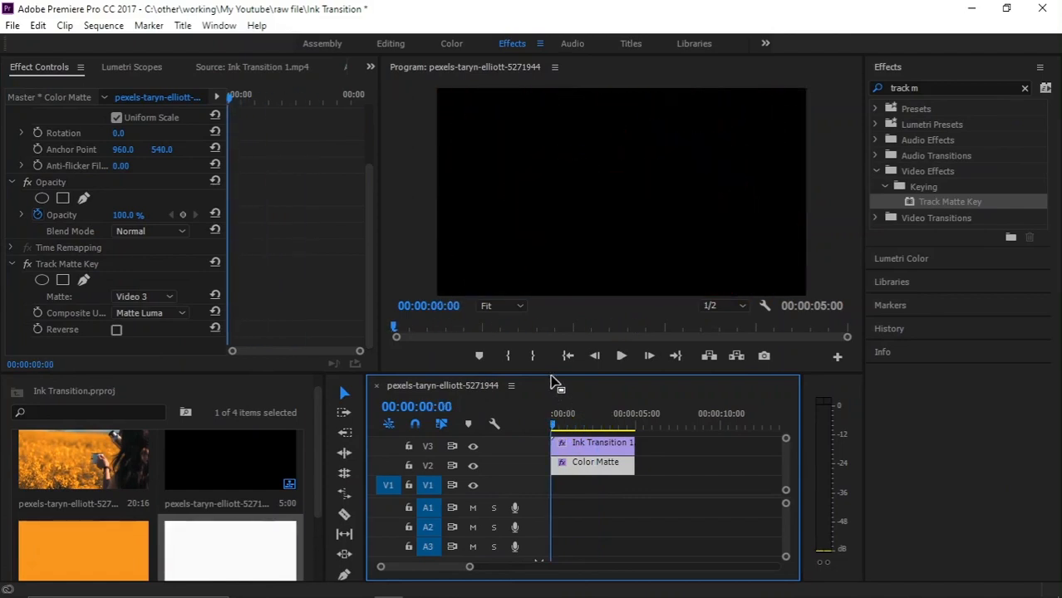
pyautogui.moveTo(550, 374)
pyautogui.mouseDown()
pyautogui.moveTo(550, 334)
pyautogui.moveTo(545, 363)
pyautogui.mouseUp()
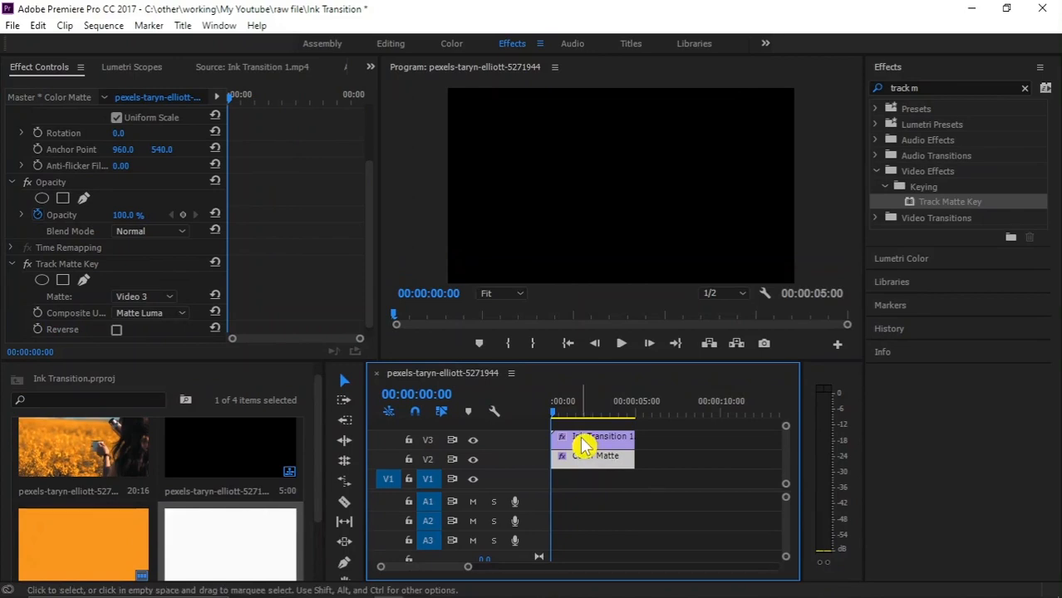
# Open the pexels-taryn-elliott clip in the source monitor and mark a range ending at 00:00:04:10
pyautogui.click(582, 439)
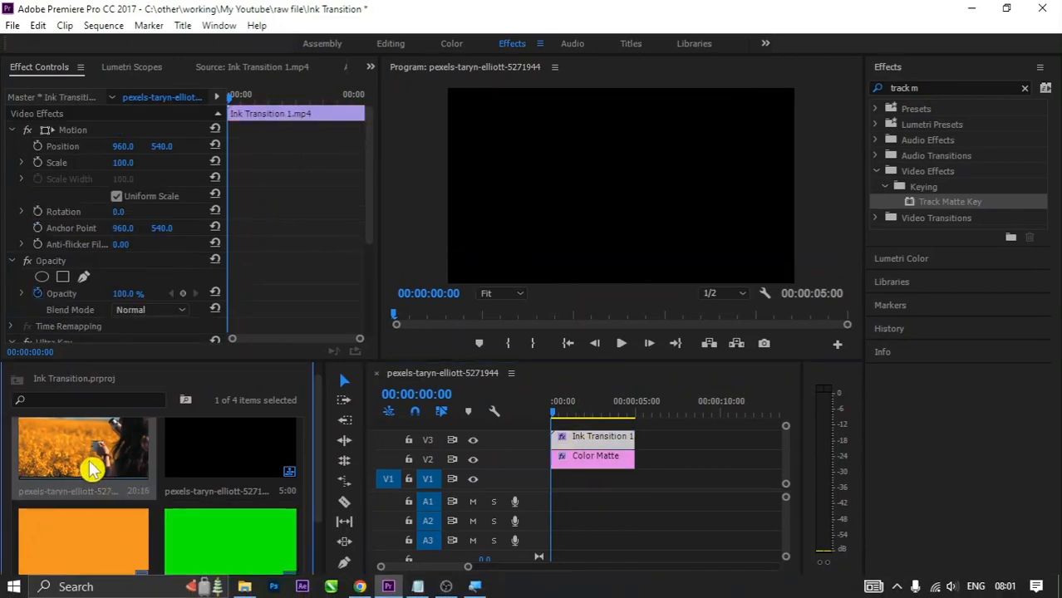
pyautogui.moveTo(95, 467); pyautogui.dragTo(163, 479)
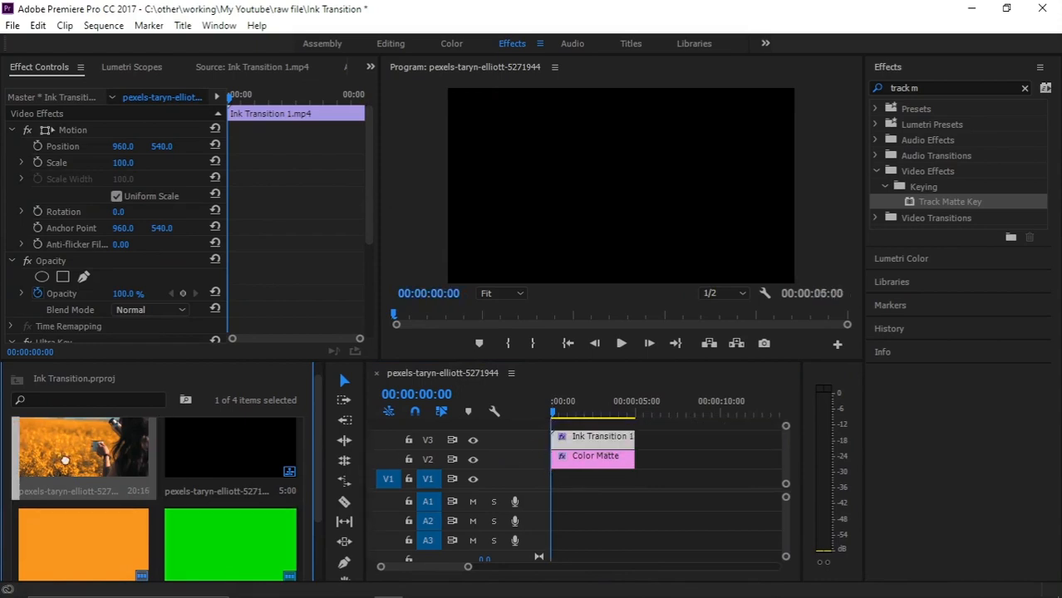
pyautogui.moveTo(65, 461); pyautogui.dragTo(72, 460)
pyautogui.doubleClick(73, 460)
pyautogui.moveTo(17, 325)
pyautogui.mouseDown()
pyautogui.moveTo(19, 315)
pyautogui.moveTo(89, 306)
pyautogui.moveTo(66, 318)
pyautogui.moveTo(67, 337)
pyautogui.moveTo(92, 314)
pyautogui.mouseUp()
pyautogui.click(73, 343)
pyautogui.click(110, 343)
# Place only the video of the pexels-taryn-elliott clip on track V4 above Ink Transition 1, ending at 00:00:05:00, and preview it
pyautogui.moveTo(166, 293); pyautogui.dragTo(636, 424)
pyautogui.scroll(1, 592, 441)
pyautogui.press('space')
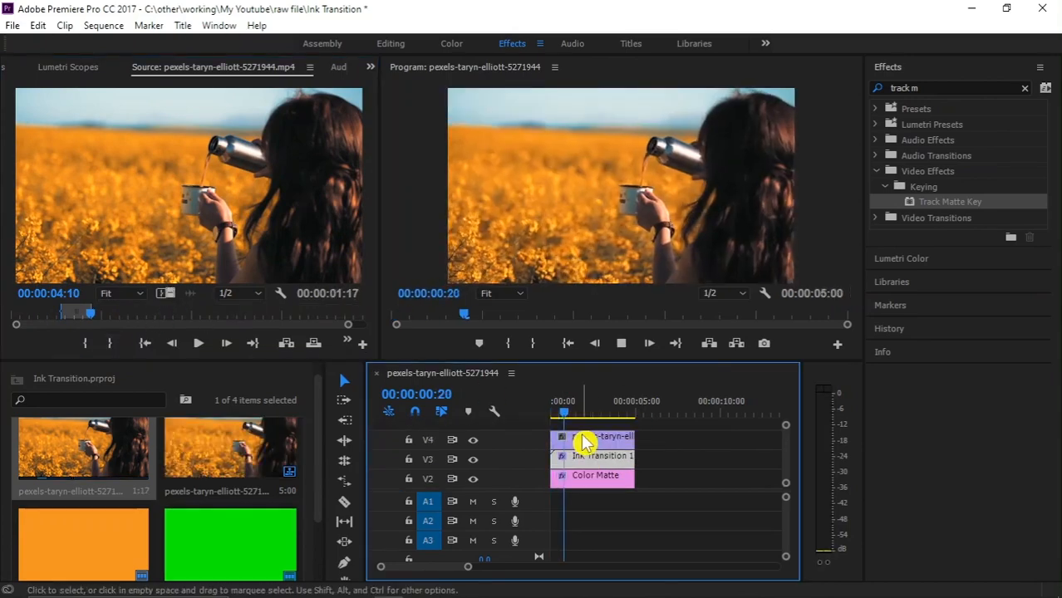
pyautogui.click(574, 418)
pyautogui.moveTo(579, 416); pyautogui.dragTo(565, 420)
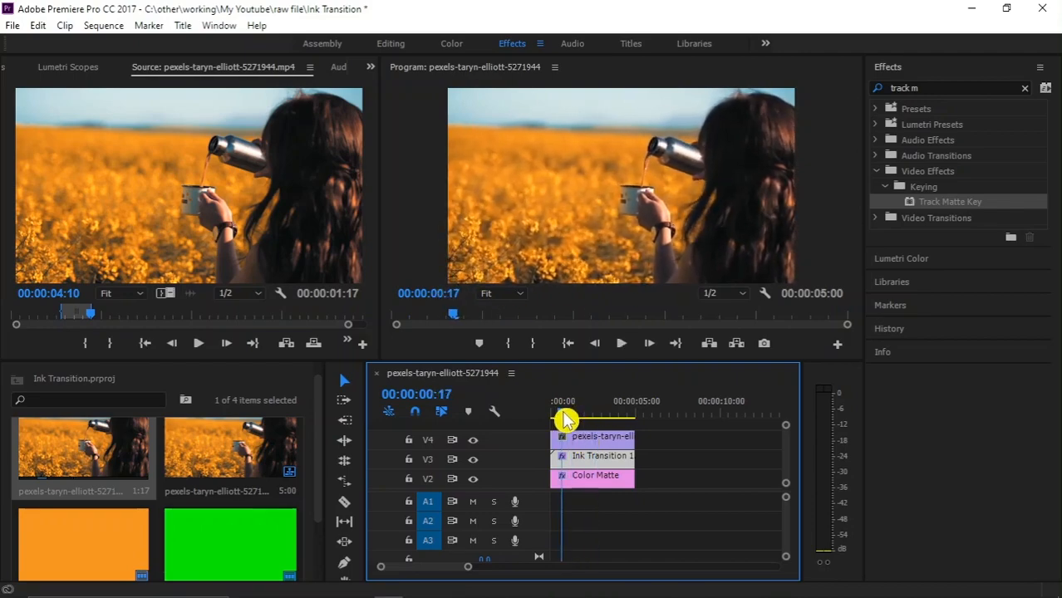
# Import Ink Track Matte 1 from the files folder in File Explorer and preview it in the source monitor
pyautogui.click(258, 587)
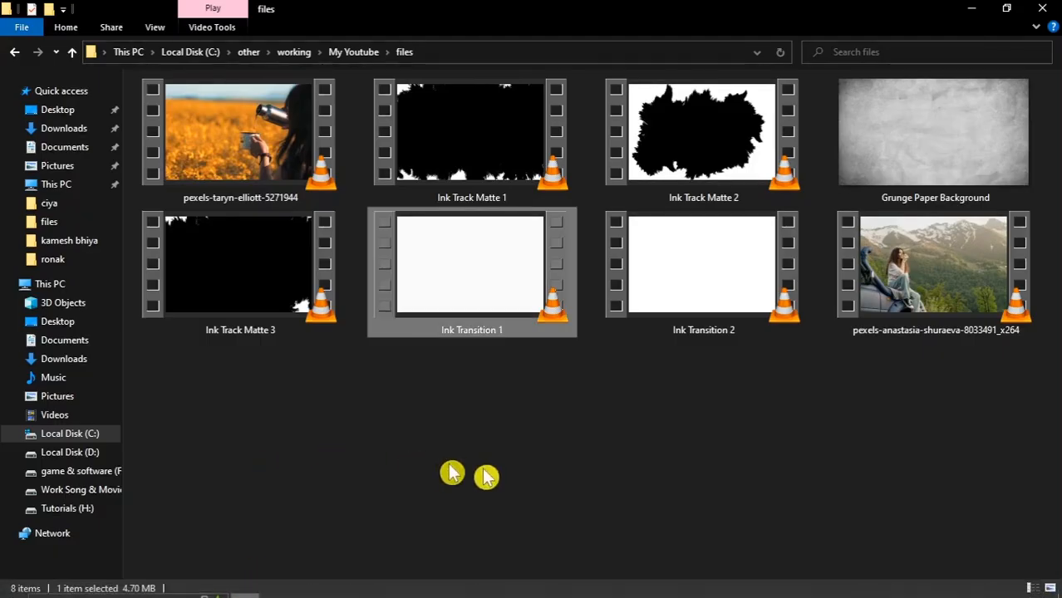
pyautogui.click(482, 170)
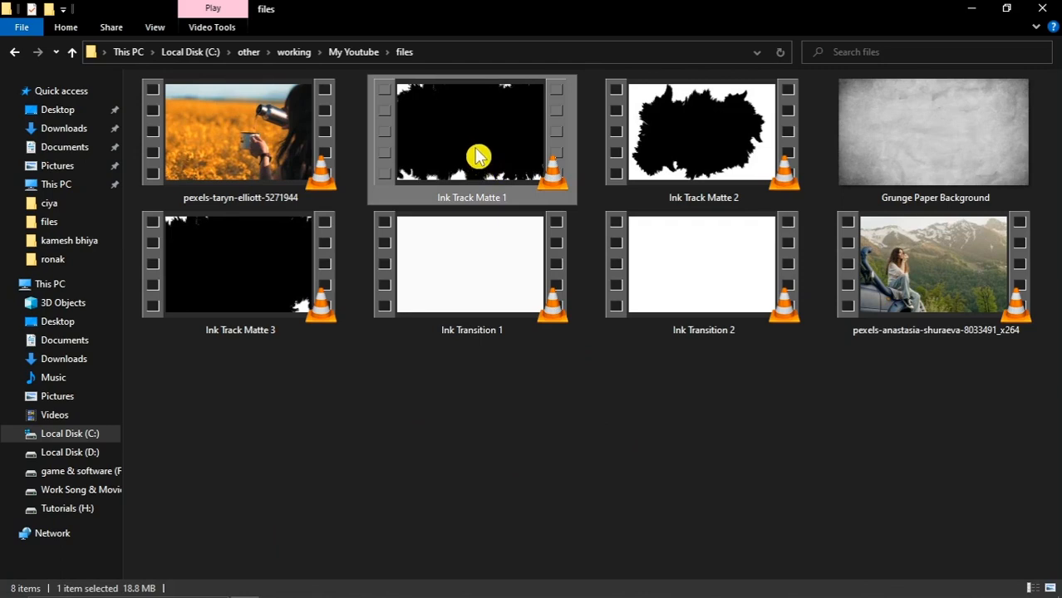
pyautogui.moveTo(478, 156)
pyautogui.mouseDown()
pyautogui.moveTo(459, 224)
pyautogui.moveTo(196, 532)
pyautogui.moveTo(164, 538)
pyautogui.mouseUp()
pyautogui.hotkey('alt', 'Tab')
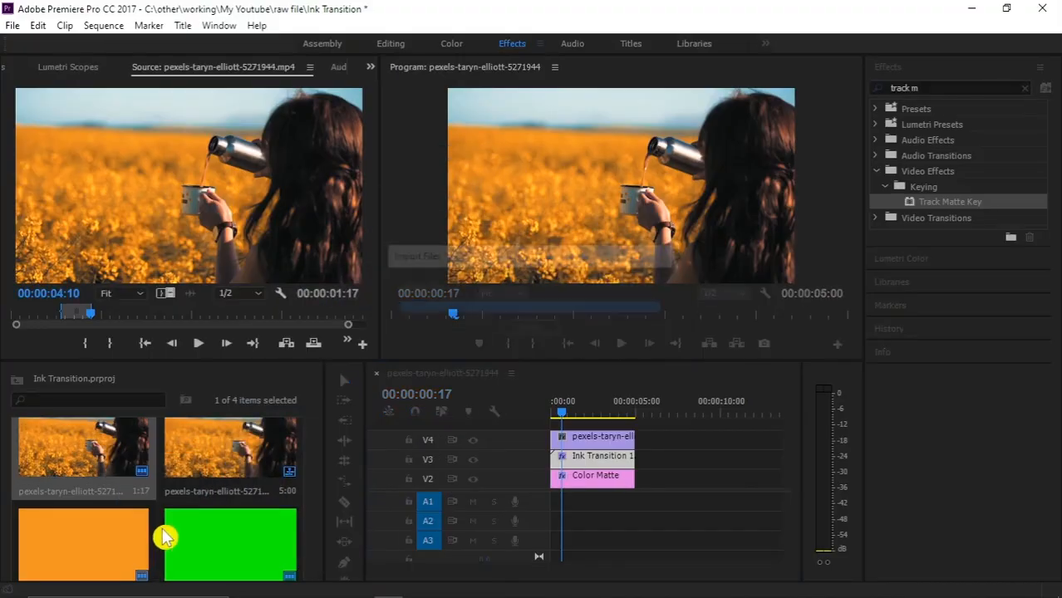
pyautogui.doubleClick(224, 489)
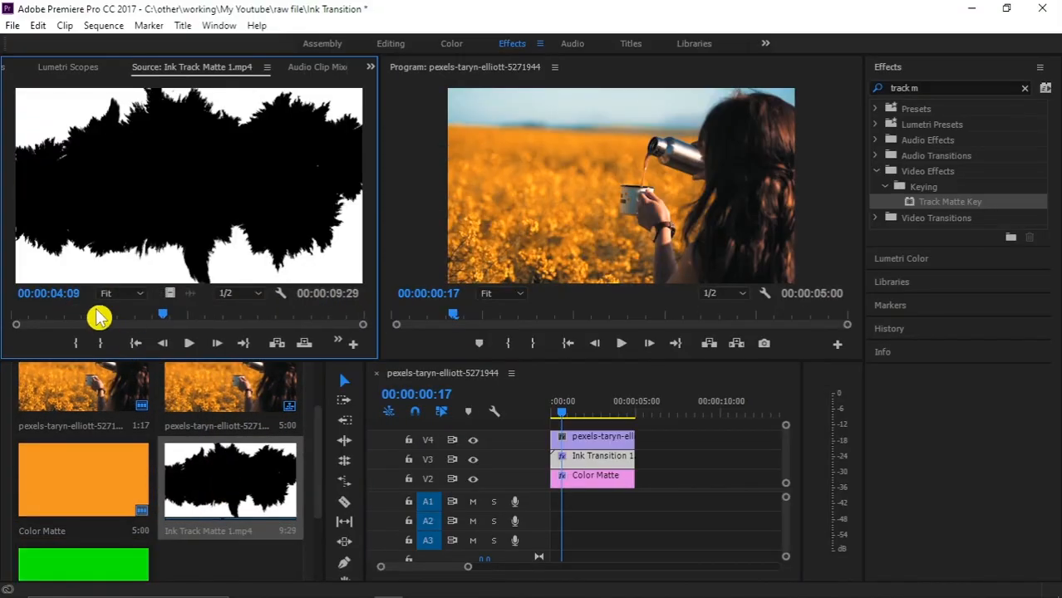
pyautogui.moveTo(100, 316)
pyautogui.mouseDown()
pyautogui.moveTo(8, 333)
pyautogui.moveTo(204, 328)
pyautogui.moveTo(63, 333)
pyautogui.mouseUp()
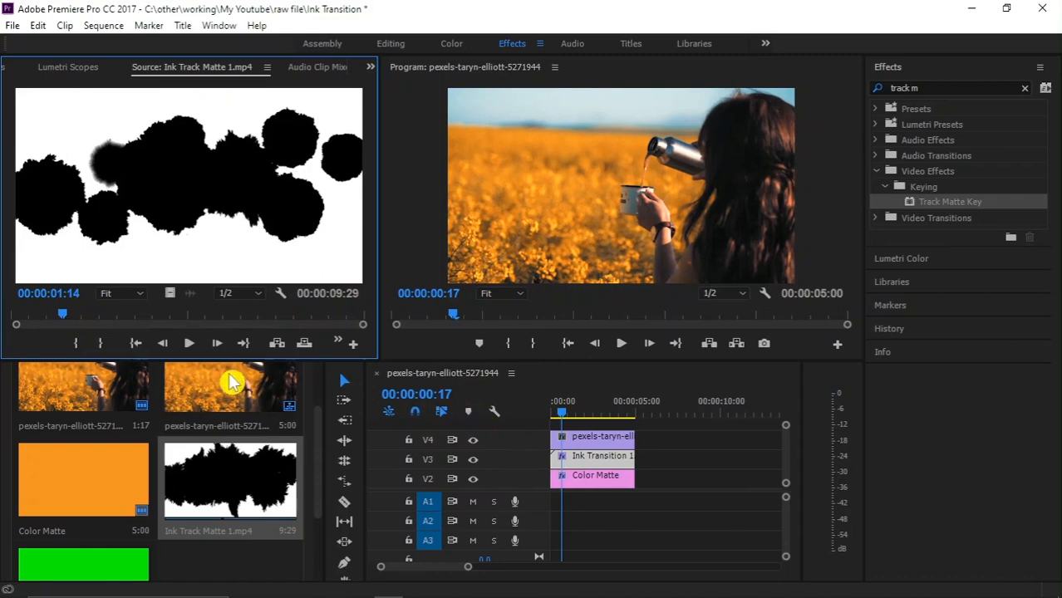
# Place only the video of Ink Track Matte 1 on track V5 and trim its end to 00:00:05:00
pyautogui.moveTo(212, 315)
pyautogui.mouseDown()
pyautogui.moveTo(566, 424)
pyautogui.moveTo(564, 410)
pyautogui.moveTo(636, 413)
pyautogui.mouseUp()
pyautogui.scroll(2, 642, 446)
pyautogui.moveTo(707, 438)
pyautogui.mouseDown()
pyautogui.moveTo(634, 437)
pyautogui.moveTo(570, 411)
pyautogui.moveTo(581, 411)
pyautogui.mouseUp()
pyautogui.click(613, 411)
# Hide track V5, then set the V4 clip's scale to 126 and its position to 719, 619
pyautogui.click(473, 440)
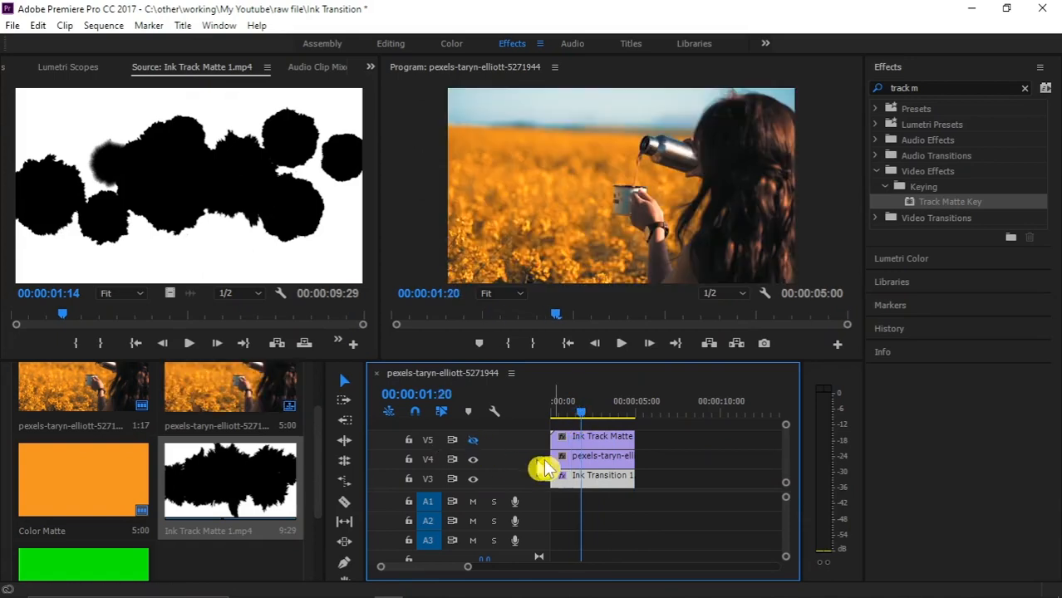
pyautogui.click(370, 67)
pyautogui.click(401, 84)
pyautogui.click(606, 459)
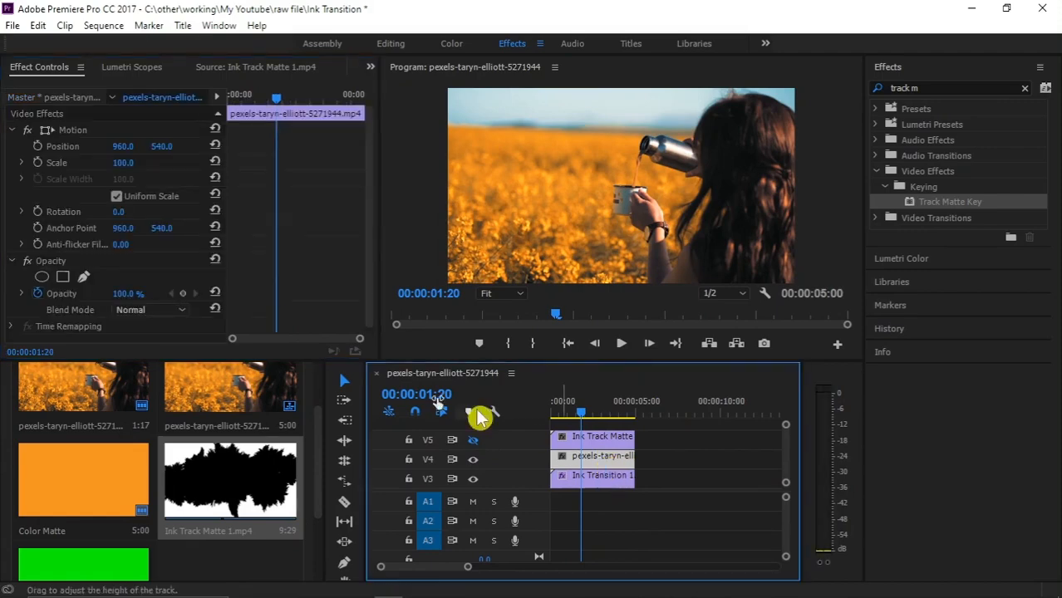
pyautogui.moveTo(120, 166); pyautogui.dragTo(14, 147)
pyautogui.moveTo(161, 146); pyautogui.dragTo(227, 146)
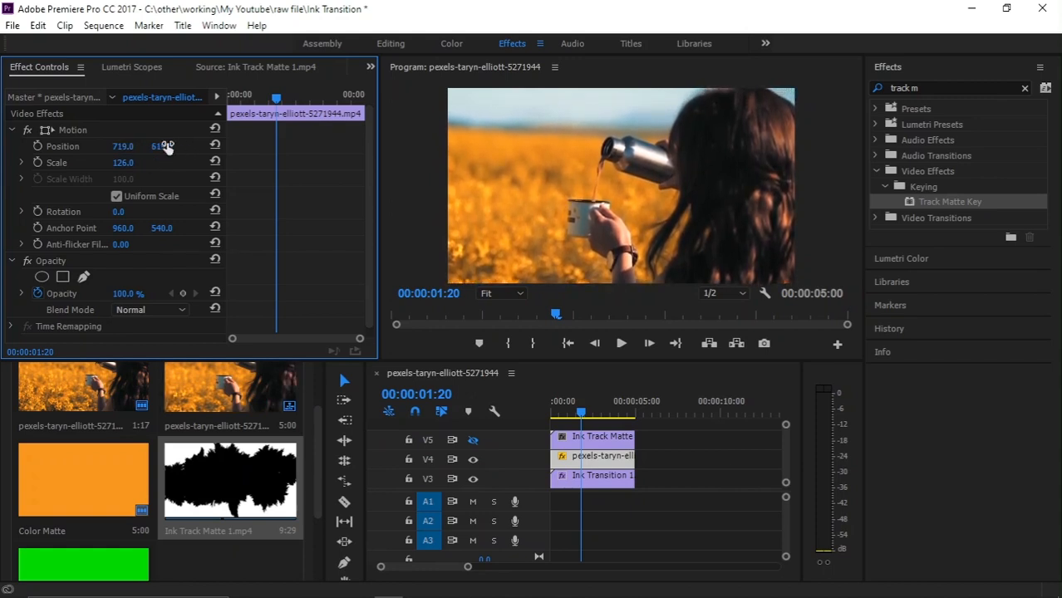
# Show track V5 again and apply the Track Matte Key effect to the pexels-taryn-elliott clip on V4
pyautogui.click(597, 441)
pyautogui.click(473, 439)
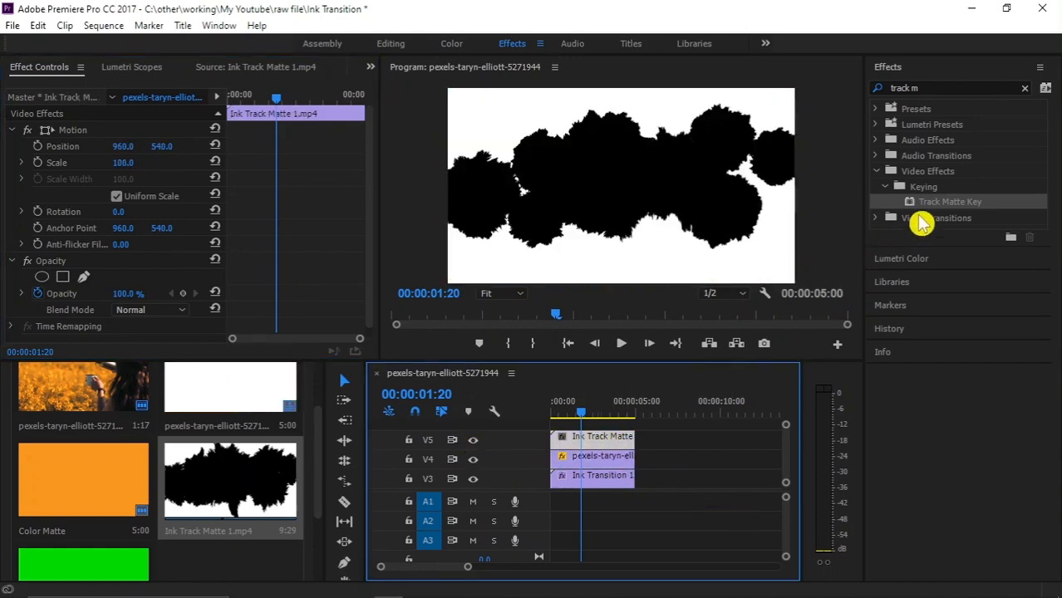
pyautogui.click(611, 463)
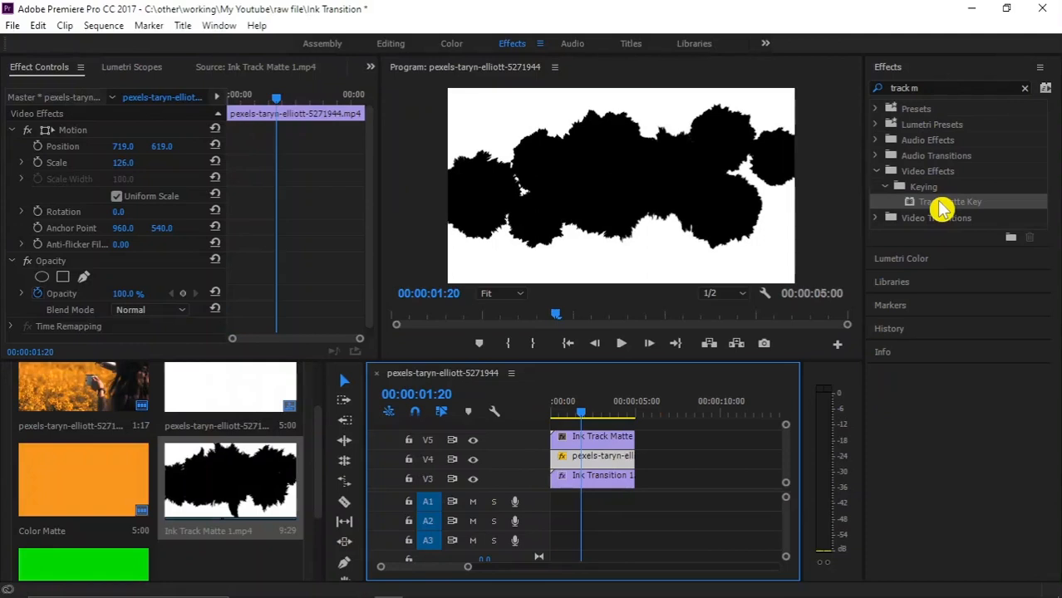
pyautogui.moveTo(941, 209); pyautogui.dragTo(600, 459)
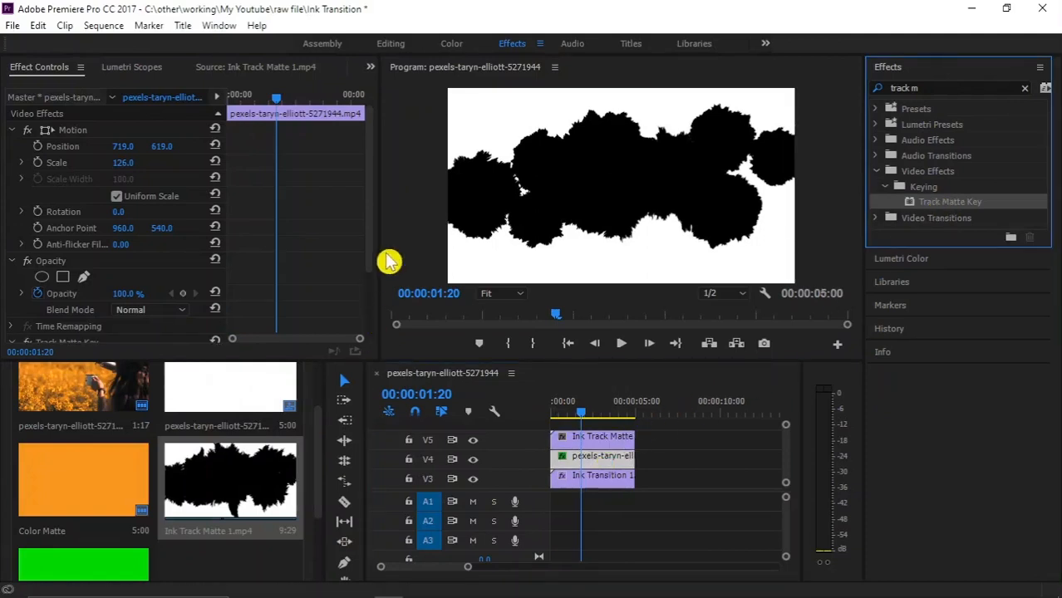
# Set the V4 clip's Track Matte Key to matte Video 5, composite using Matte Luma, with Reverse enabled
pyautogui.moveTo(375, 235); pyautogui.dragTo(375, 303)
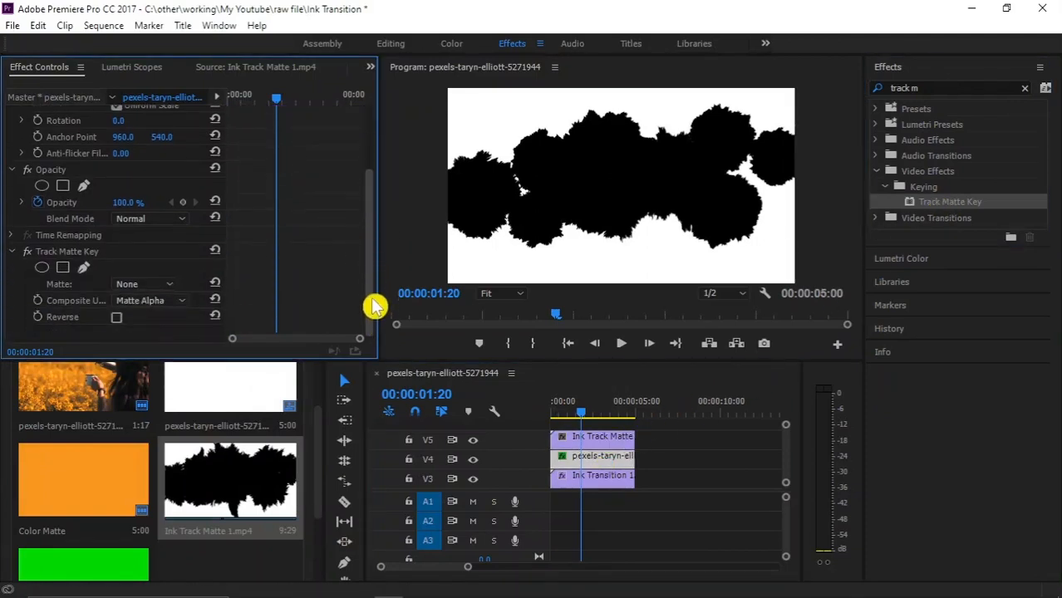
pyautogui.click(143, 287)
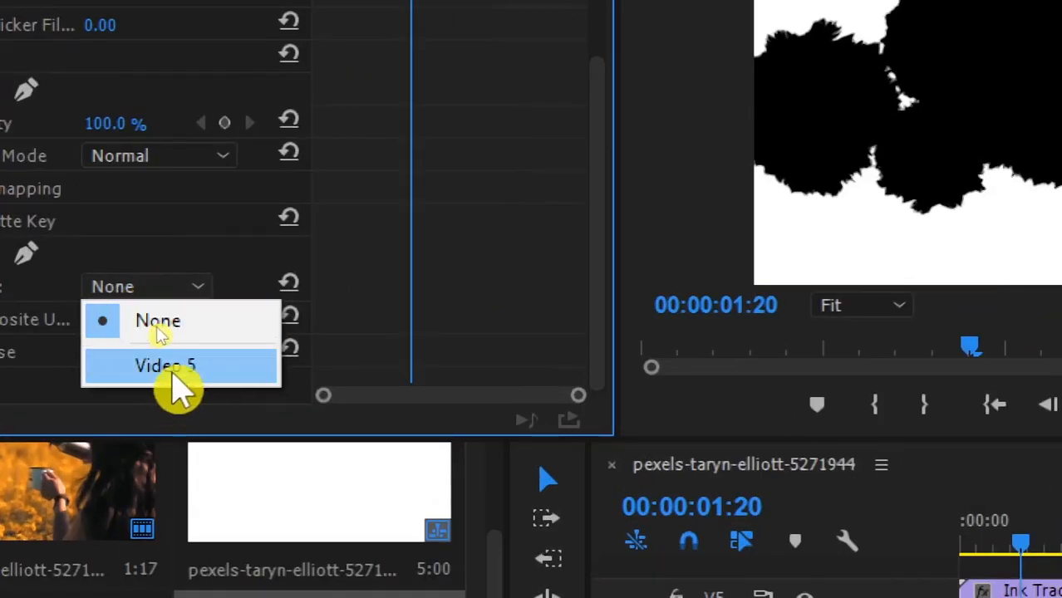
pyautogui.click(154, 324)
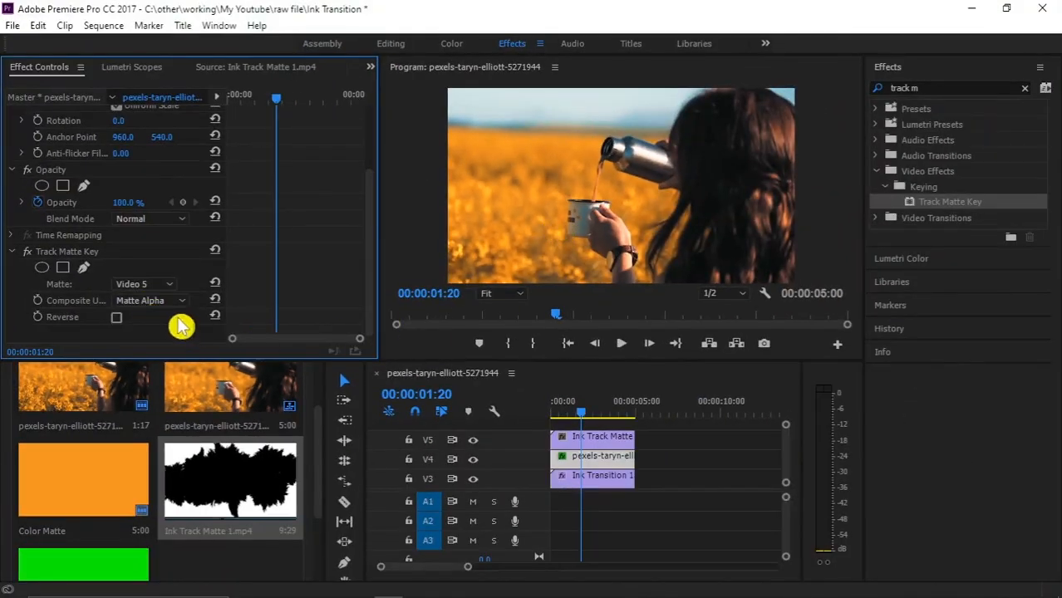
pyautogui.click(166, 322)
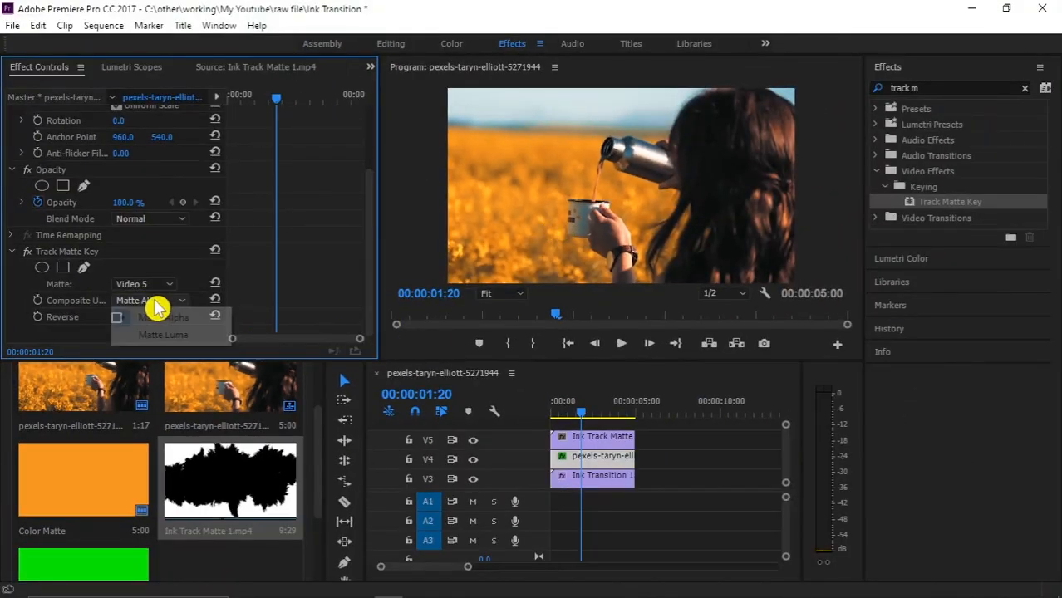
pyautogui.click(175, 334)
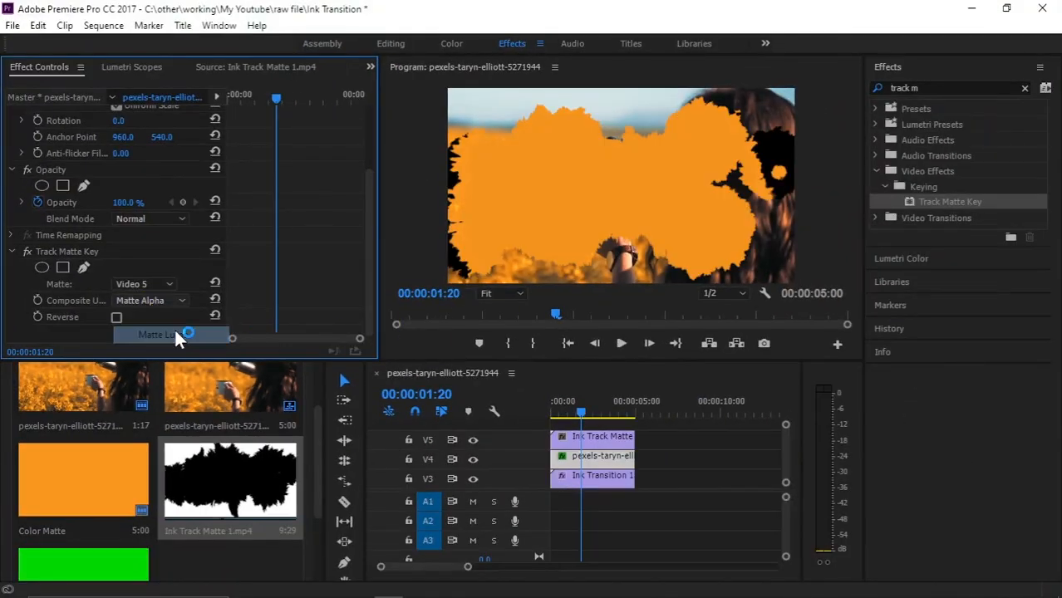
pyautogui.click(117, 319)
# Play the ink transition from the start of the sequence and scrub back through the reveal
pyautogui.moveTo(592, 417); pyautogui.dragTo(531, 420)
pyautogui.press('space')
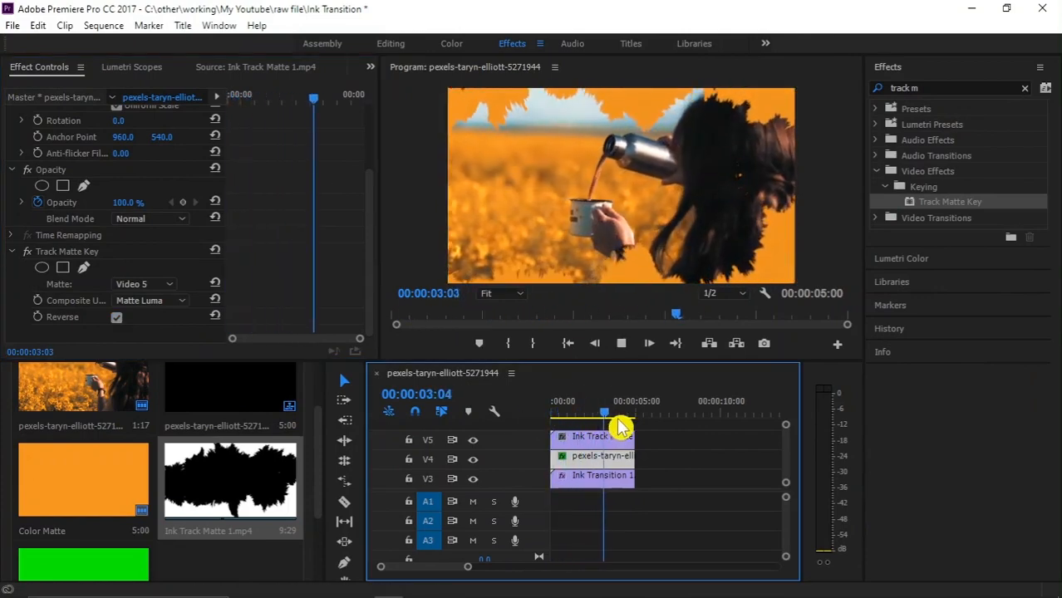
pyautogui.click(611, 416)
pyautogui.moveTo(611, 416)
pyautogui.mouseDown()
pyautogui.moveTo(627, 413)
pyautogui.moveTo(560, 422)
pyautogui.moveTo(594, 420)
pyautogui.mouseUp()
pyautogui.click(787, 453)
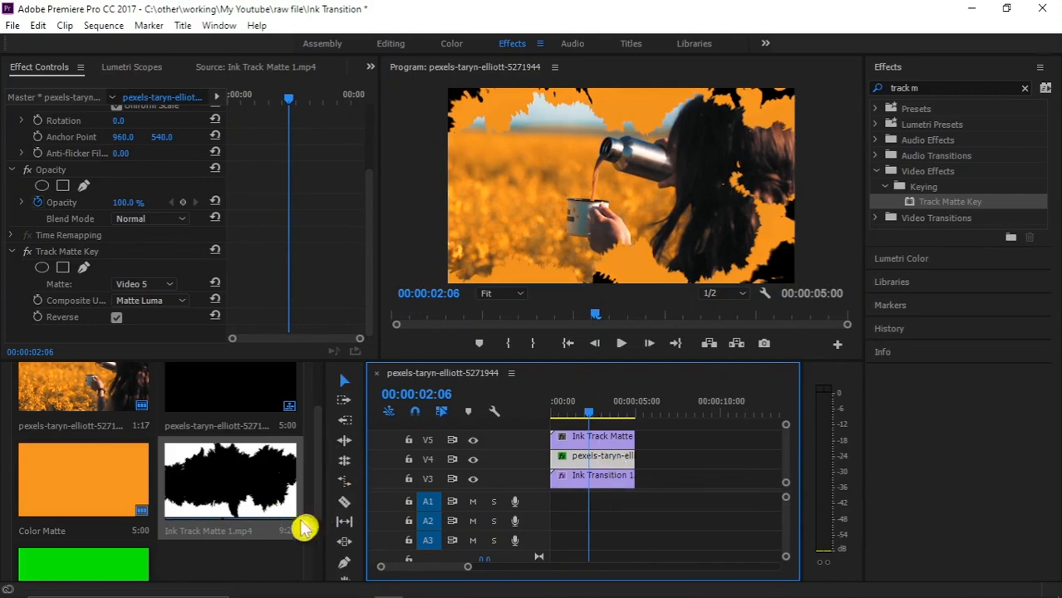
# Add the Grunge Paper Background image from the files folder to track V6 above Ink Track Matte 1, ending at 00:00:05:00
pyautogui.click(274, 586)
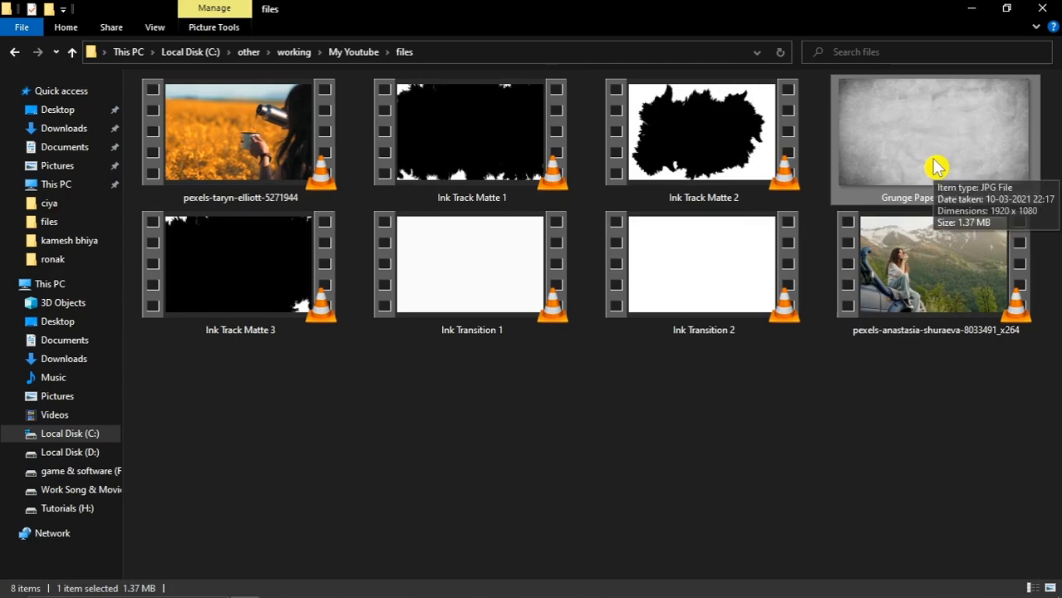
pyautogui.moveTo(936, 166)
pyautogui.mouseDown()
pyautogui.moveTo(671, 385)
pyautogui.moveTo(761, 595)
pyautogui.moveTo(422, 574)
pyautogui.moveTo(390, 590)
pyautogui.moveTo(395, 582)
pyautogui.moveTo(264, 568)
pyautogui.moveTo(441, 526)
pyautogui.moveTo(605, 423)
pyautogui.moveTo(555, 436)
pyautogui.moveTo(568, 407)
pyautogui.moveTo(579, 413)
pyautogui.mouseUp()
pyautogui.scroll(1, 570, 444)
pyautogui.scroll(2, 570, 445)
# Set the blend mode of the Grunge Paper Background clip on V6 to Overlay
pyautogui.click(578, 437)
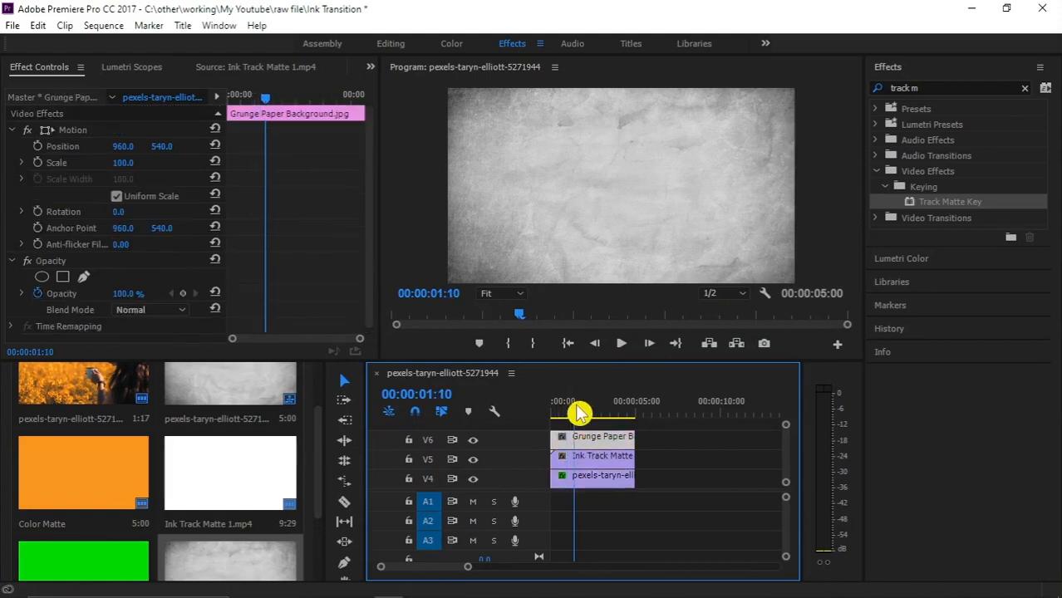
pyautogui.scroll(-1, 373, 181)
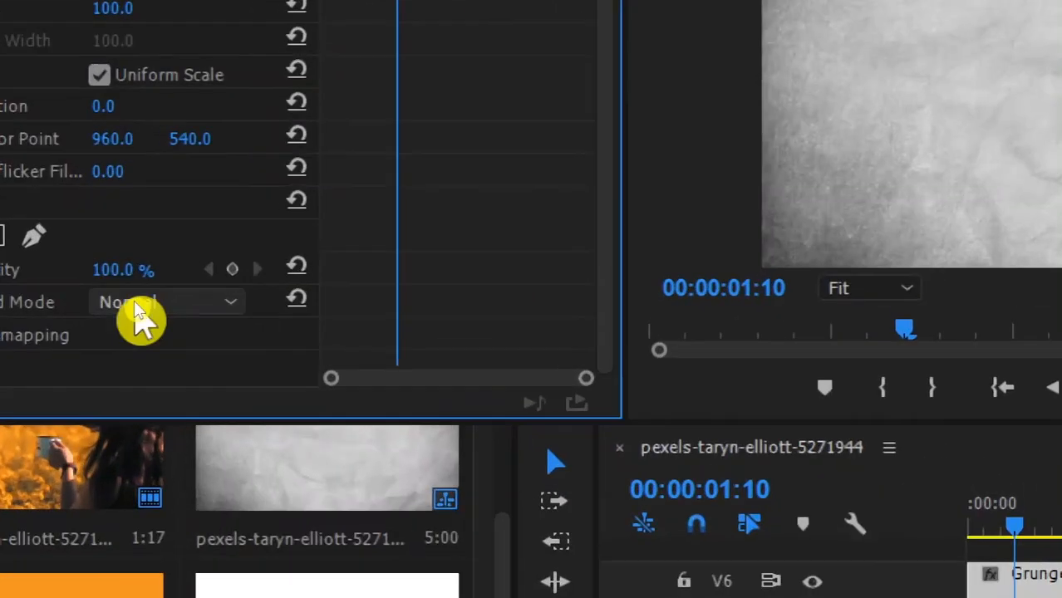
pyautogui.click(135, 301)
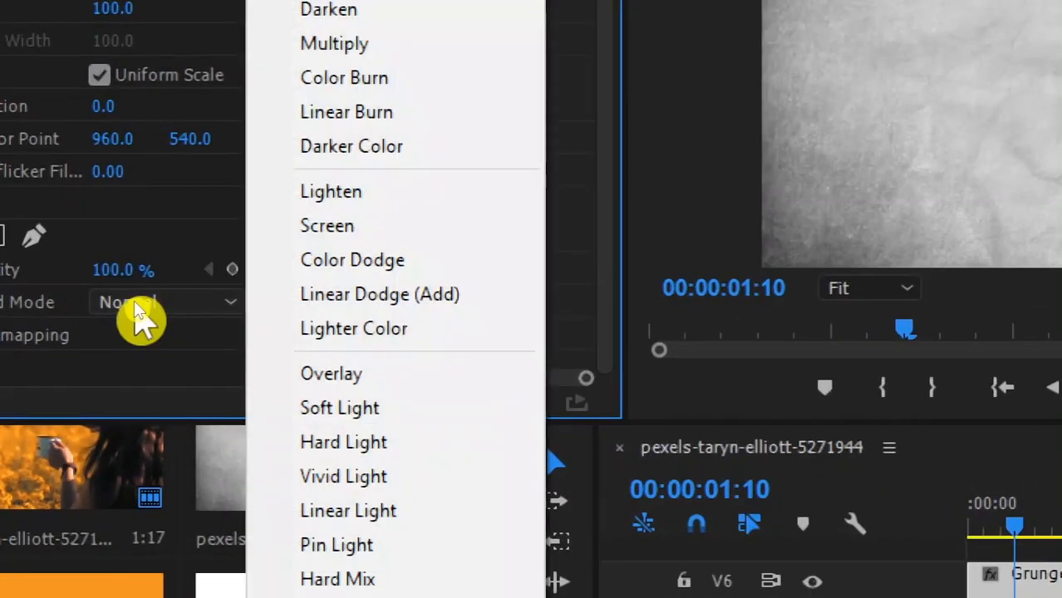
pyautogui.click(397, 380)
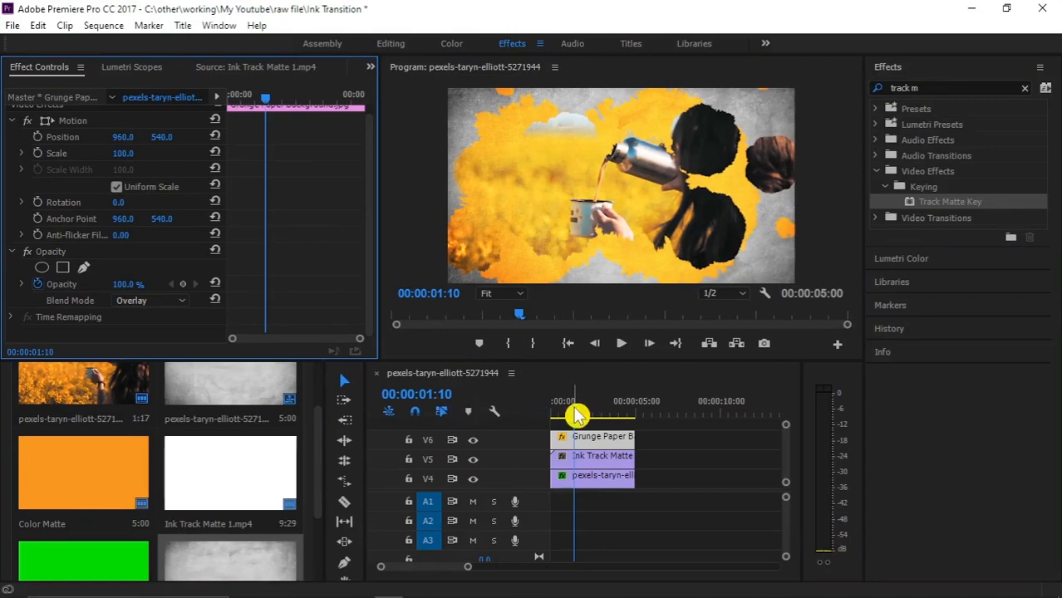
# Add the Ink Transition 1.mp4 clip to the start of track V7, above the Grunge Paper Background
pyautogui.moveTo(578, 416)
pyautogui.mouseDown()
pyautogui.moveTo(552, 420)
pyautogui.moveTo(590, 408)
pyautogui.moveTo(578, 409)
pyautogui.mouseUp()
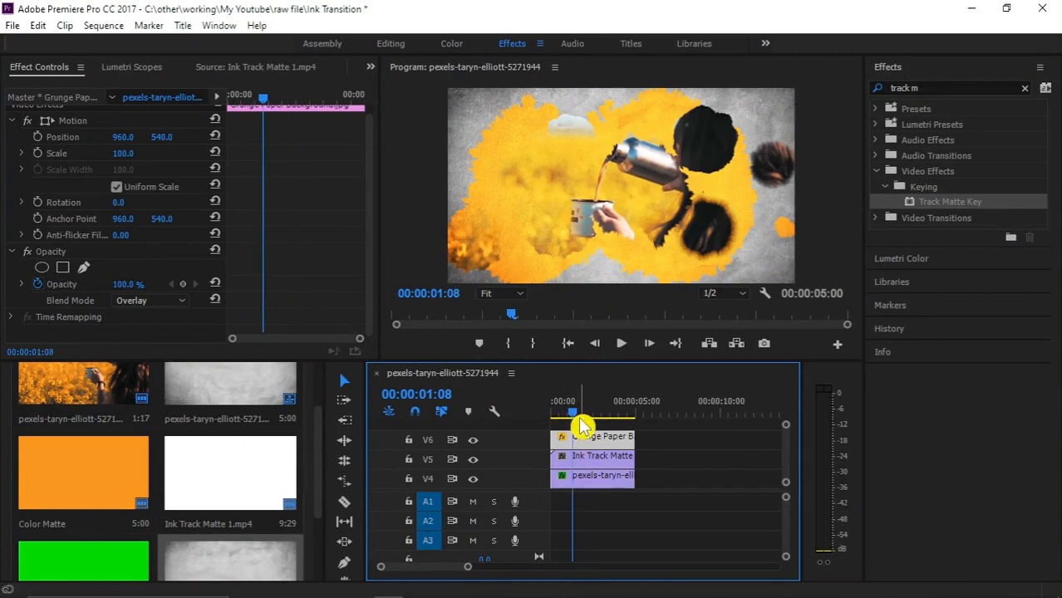
pyautogui.click(576, 412)
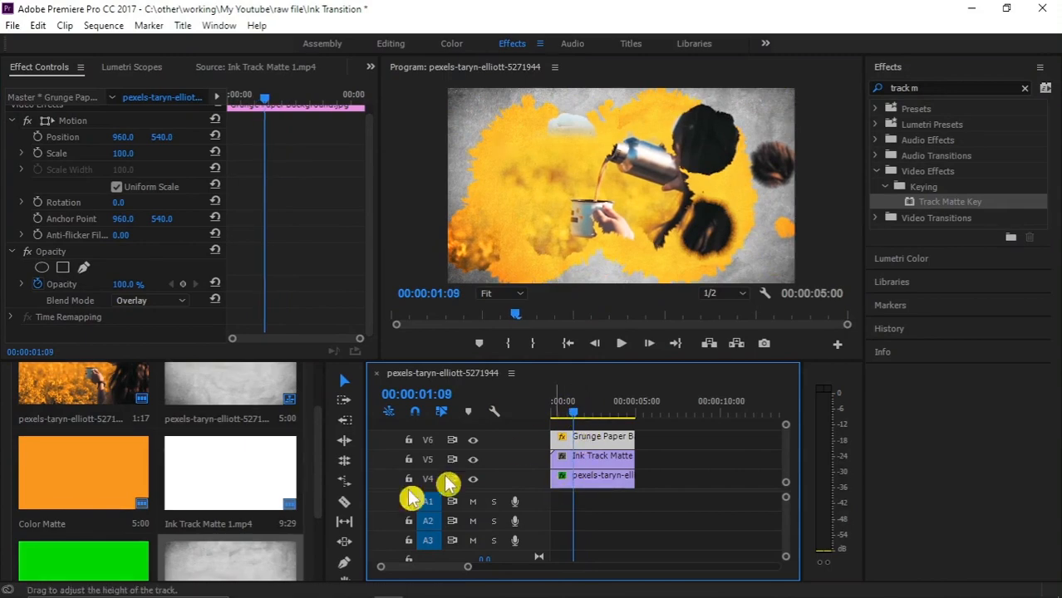
pyautogui.moveTo(261, 588)
pyautogui.scroll(-2, 312, 473)
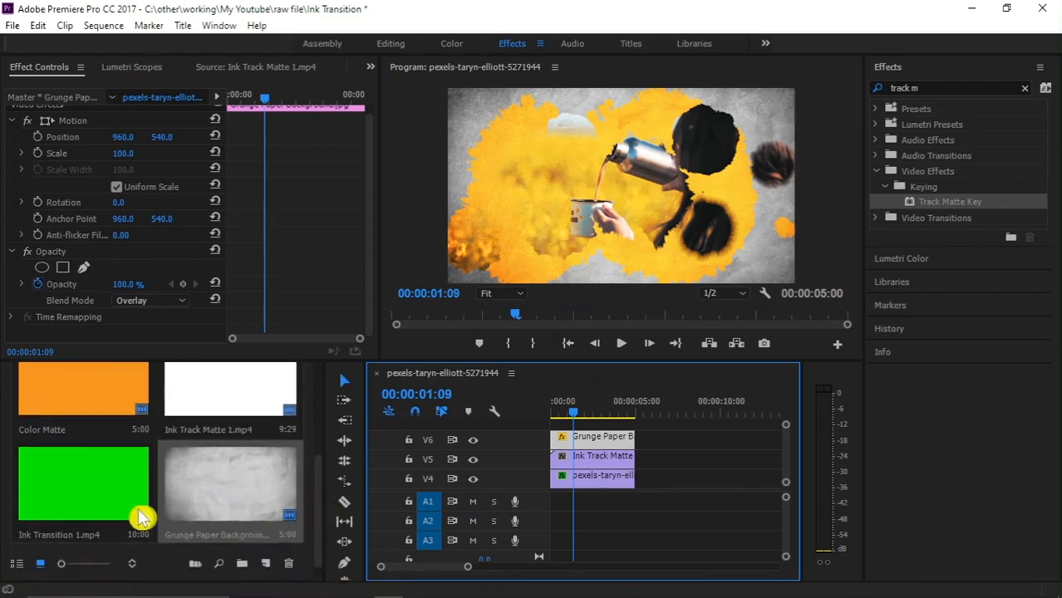
pyautogui.moveTo(75, 497)
pyautogui.mouseDown()
pyautogui.moveTo(472, 486)
pyautogui.moveTo(576, 414)
pyautogui.moveTo(569, 404)
pyautogui.mouseUp()
pyautogui.scroll(3, 581, 453)
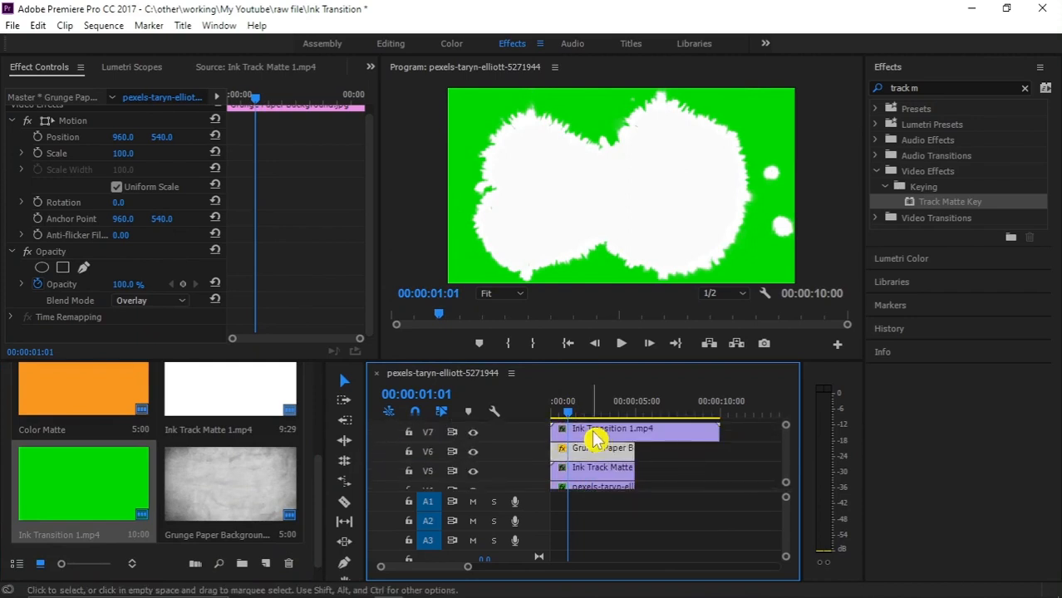
# Find the Ultra Key effect and apply it to the Ink Transition 1.mp4 clip on V7
pyautogui.click(891, 88)
pyautogui.write('l')
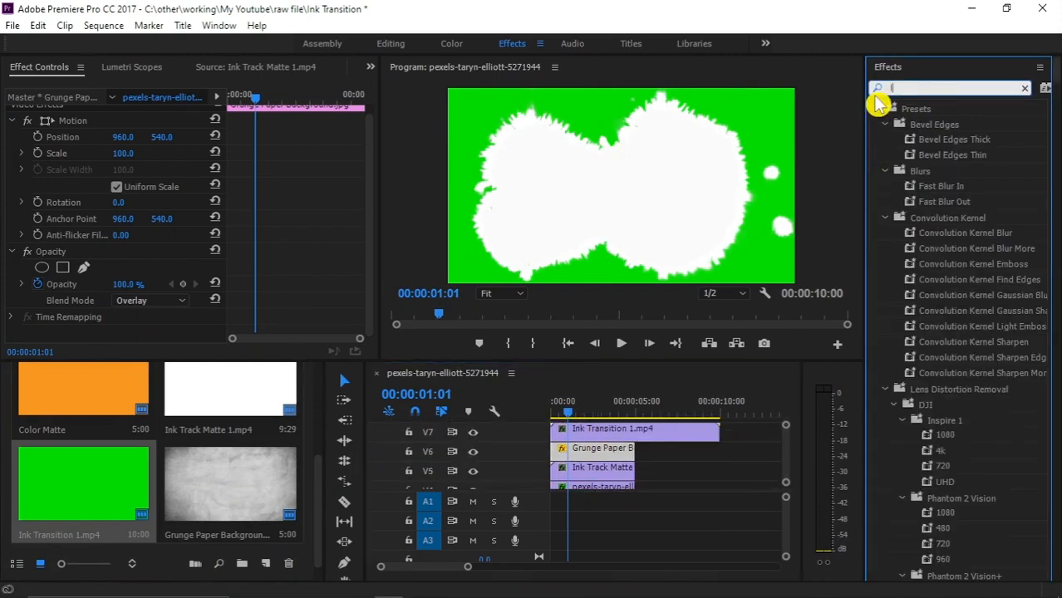
pyautogui.press('BackSpace')
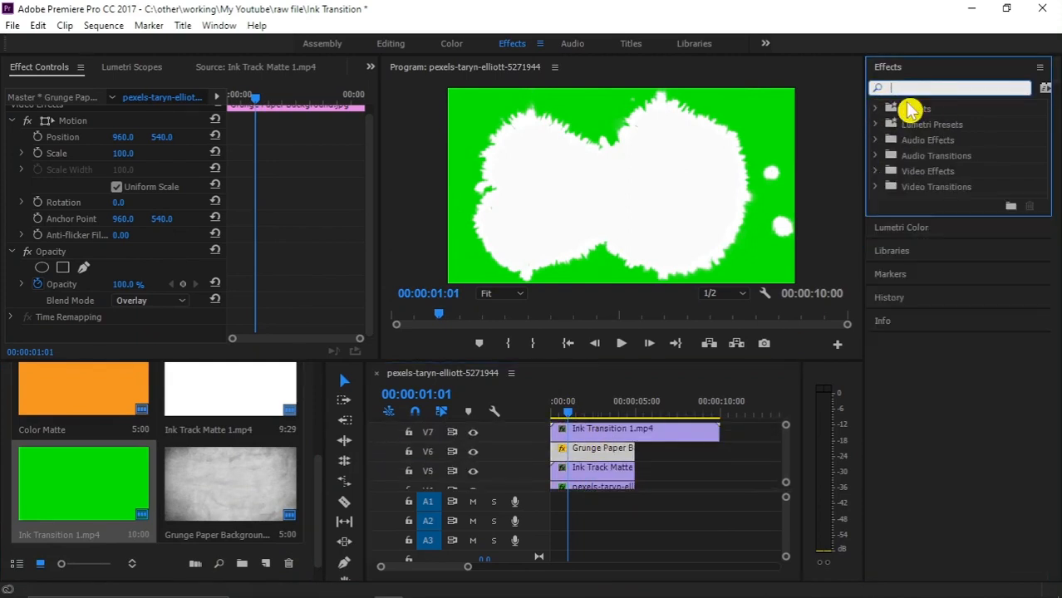
pyautogui.write('ultra')
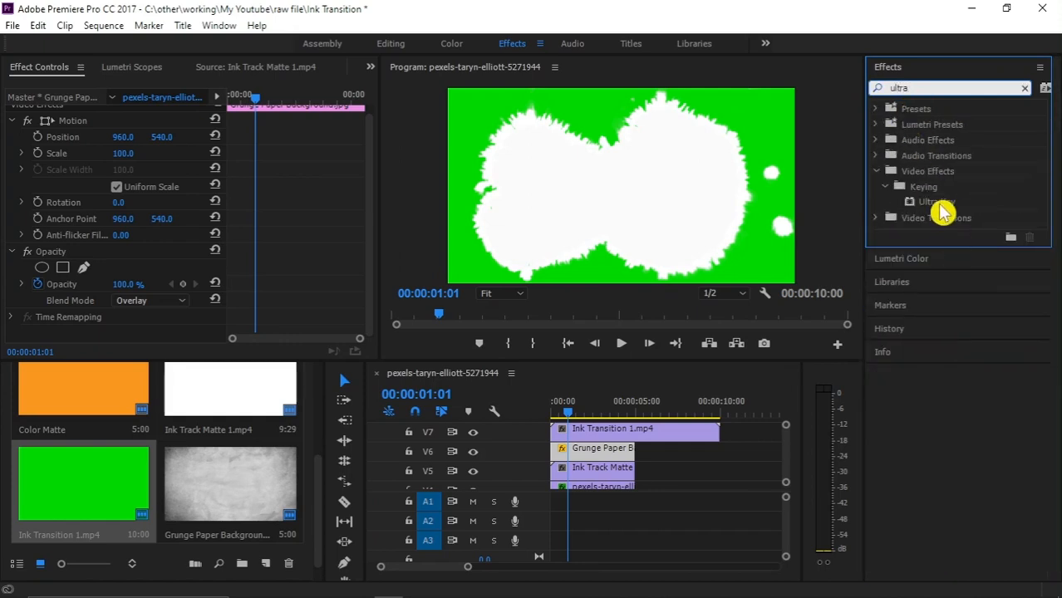
pyautogui.click(934, 202)
pyautogui.moveTo(677, 407); pyautogui.dragTo(614, 429)
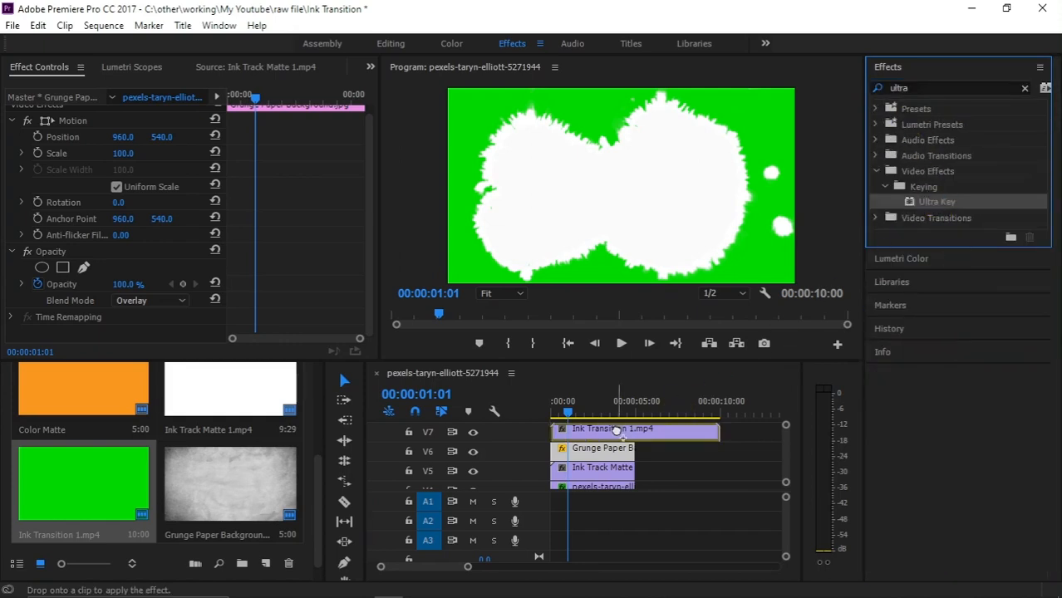
# Set the Ultra Key color of the V7 Ink Transition 1.mp4 clip by sampling its green background
pyautogui.moveTo(370, 187); pyautogui.dragTo(371, 260)
pyautogui.scroll(-1, 168, 316)
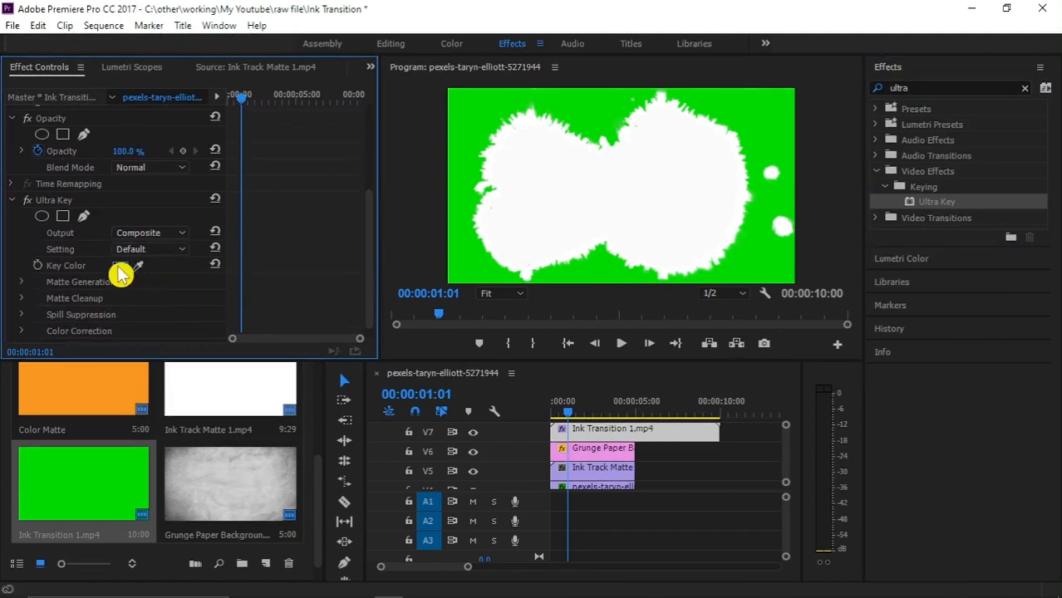
pyautogui.click(475, 122)
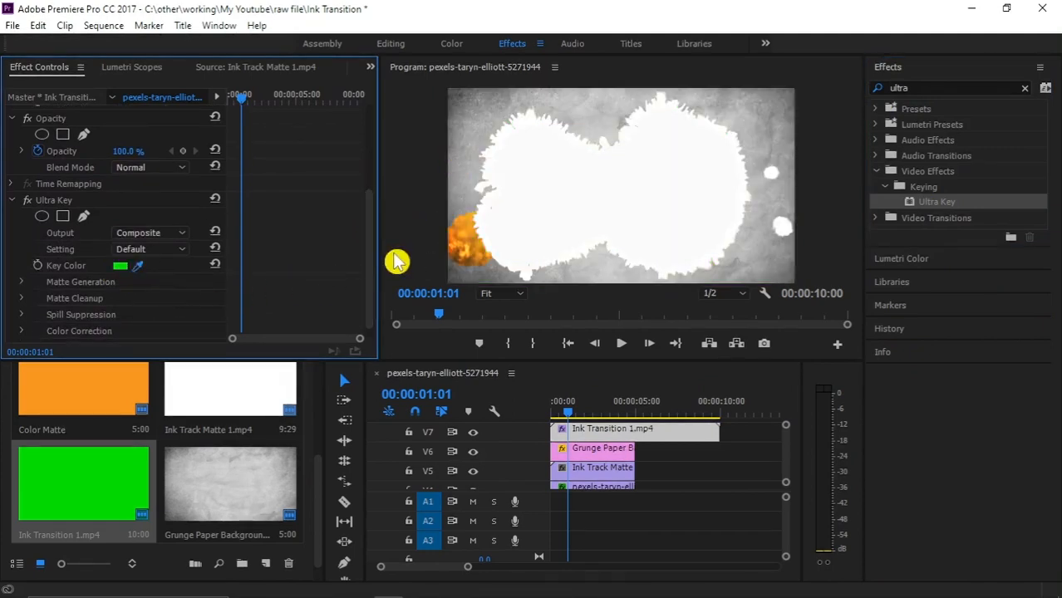
# Find the Track Matte Key effect and apply it to the Grunge Paper Background clip on V6
pyautogui.click(882, 87)
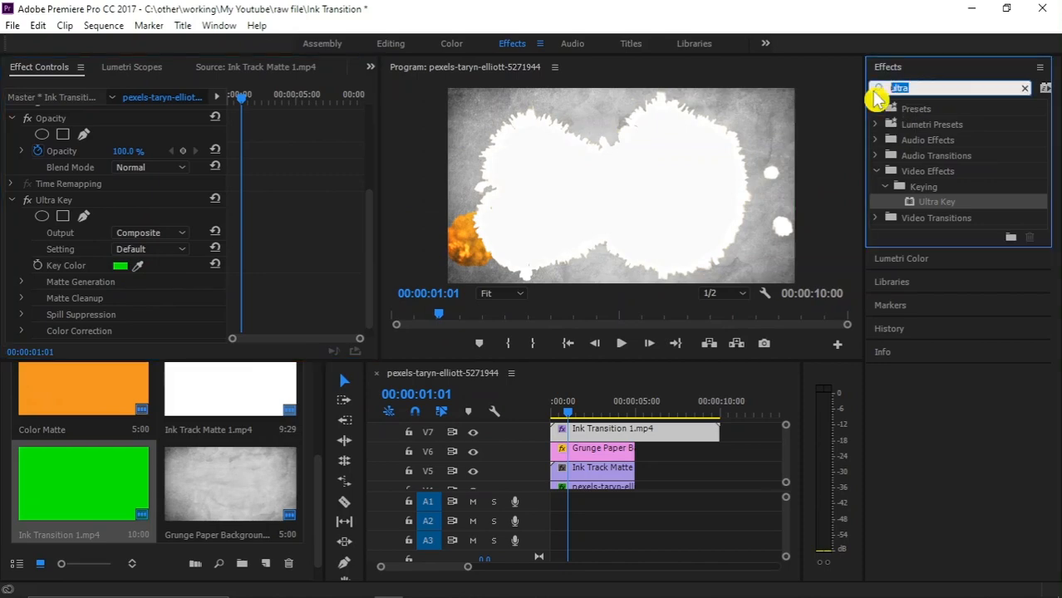
pyautogui.press('BackSpace')
pyautogui.write('track')
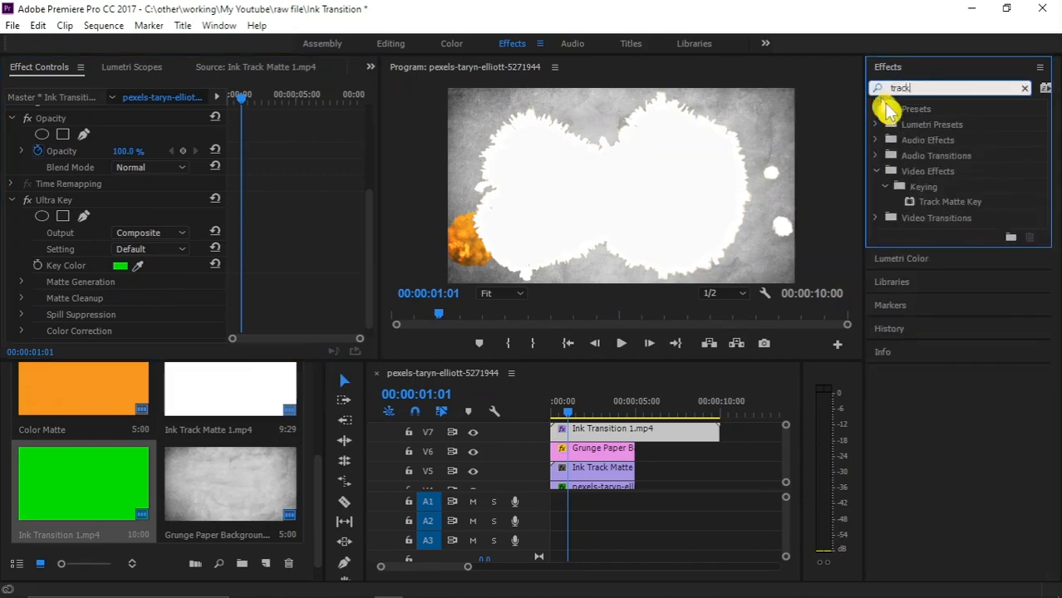
pyautogui.click(943, 204)
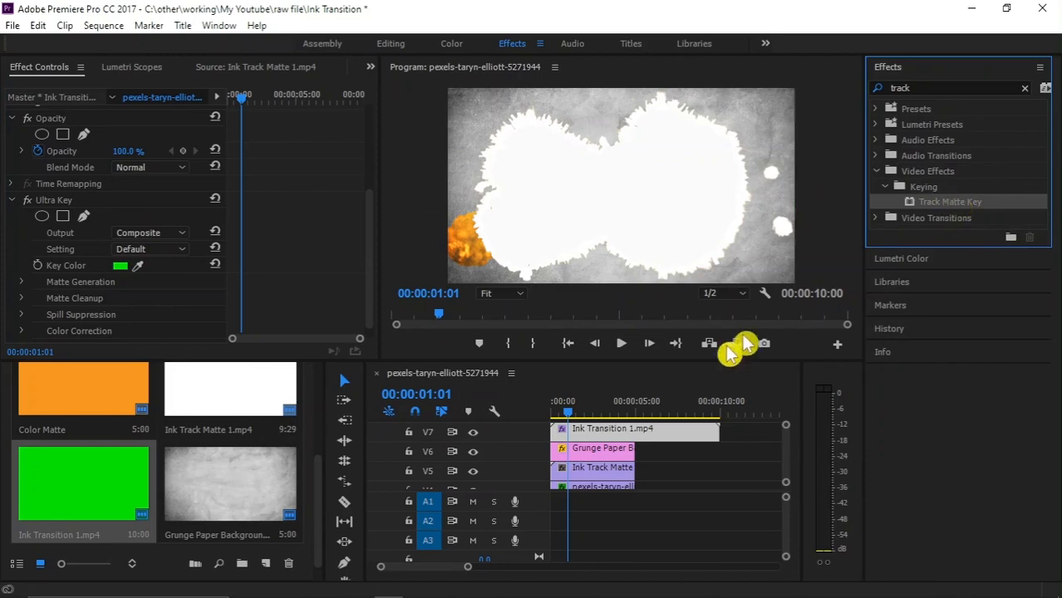
pyautogui.click(590, 453)
pyautogui.moveTo(927, 203); pyautogui.dragTo(584, 460)
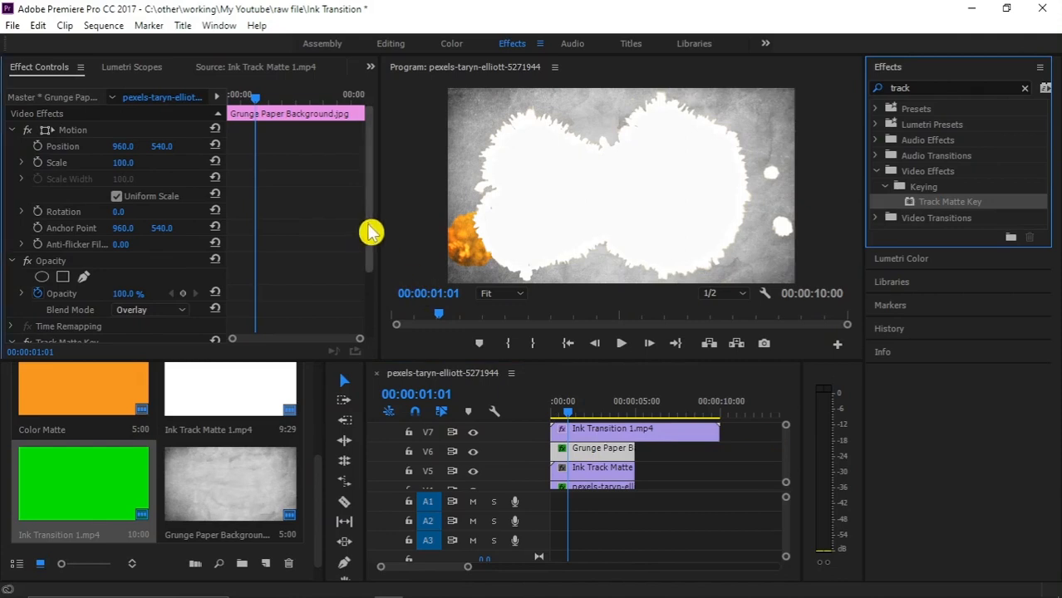
# Set the Grunge Paper Background's Track Matte Key to matte Video 7, composite using Matte Luma, and play the transition from the start
pyautogui.moveTo(372, 230); pyautogui.dragTo(372, 297)
pyautogui.click(65, 256)
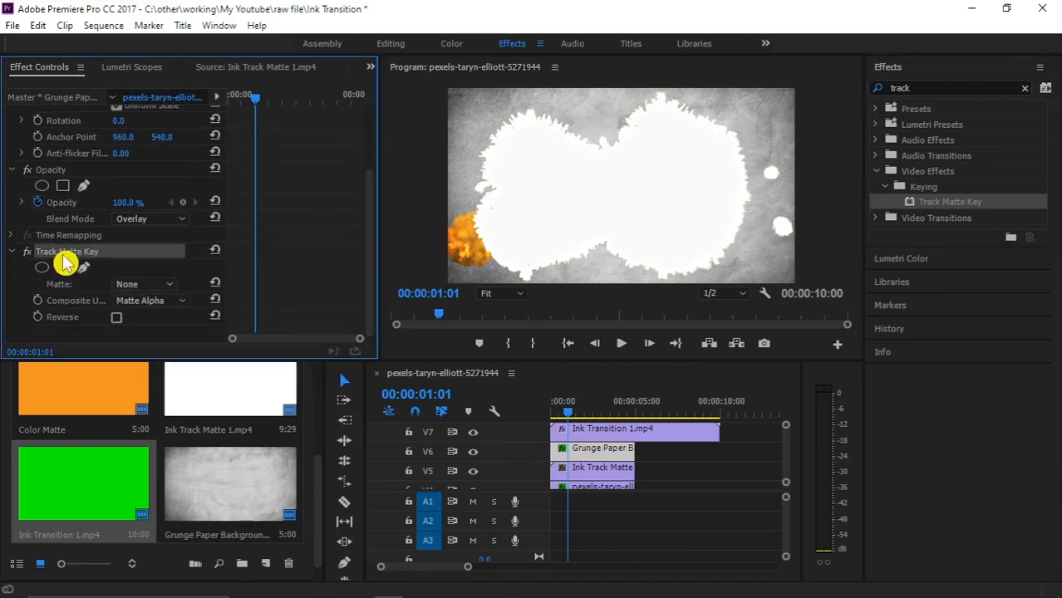
pyautogui.click(116, 282)
pyautogui.click(152, 330)
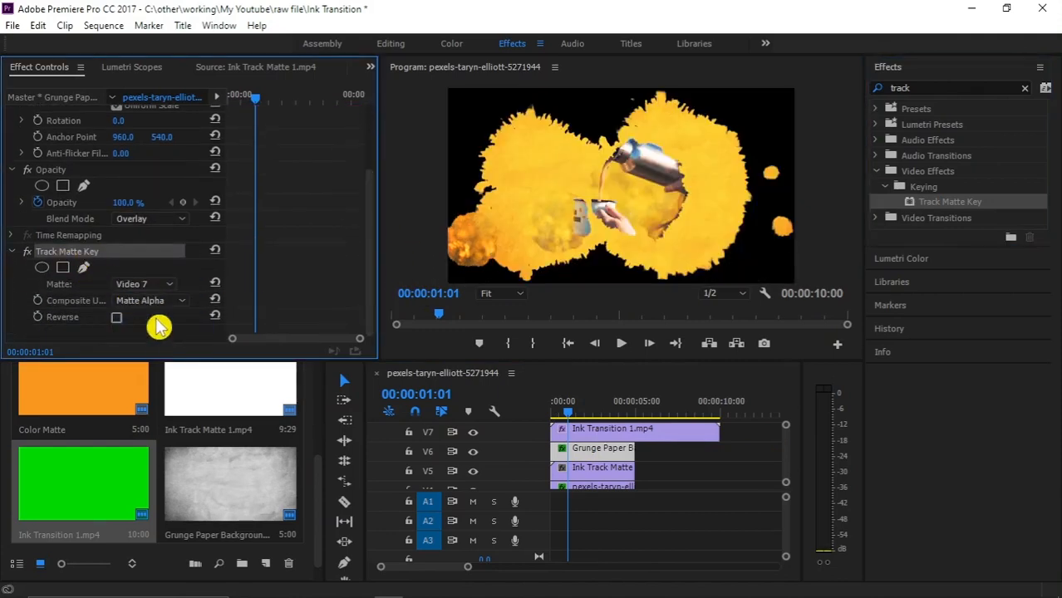
pyautogui.click(152, 303)
pyautogui.click(154, 337)
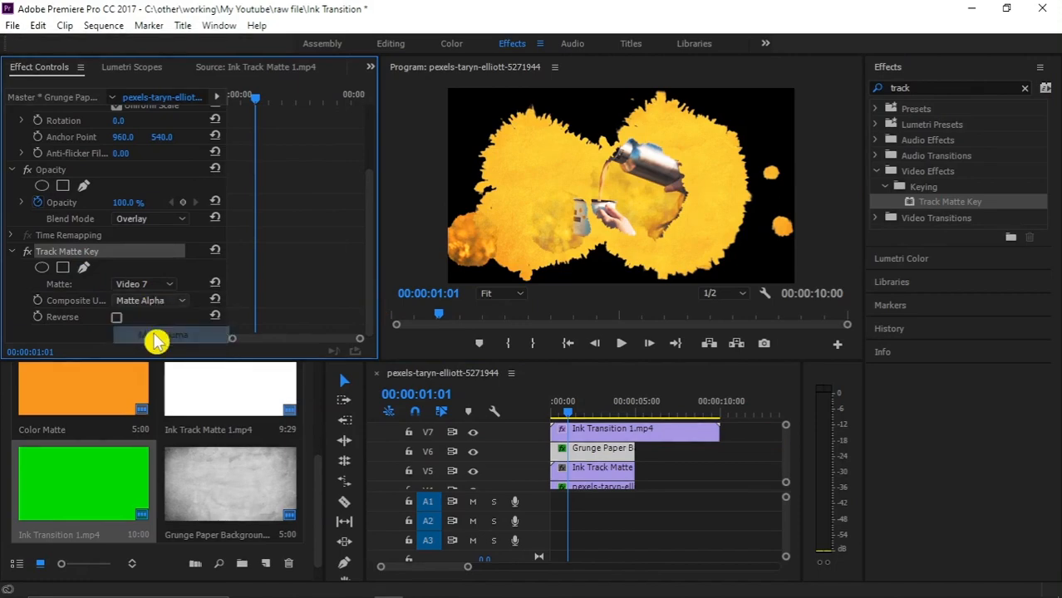
pyautogui.click(577, 412)
pyautogui.click(551, 411)
pyautogui.press('space')
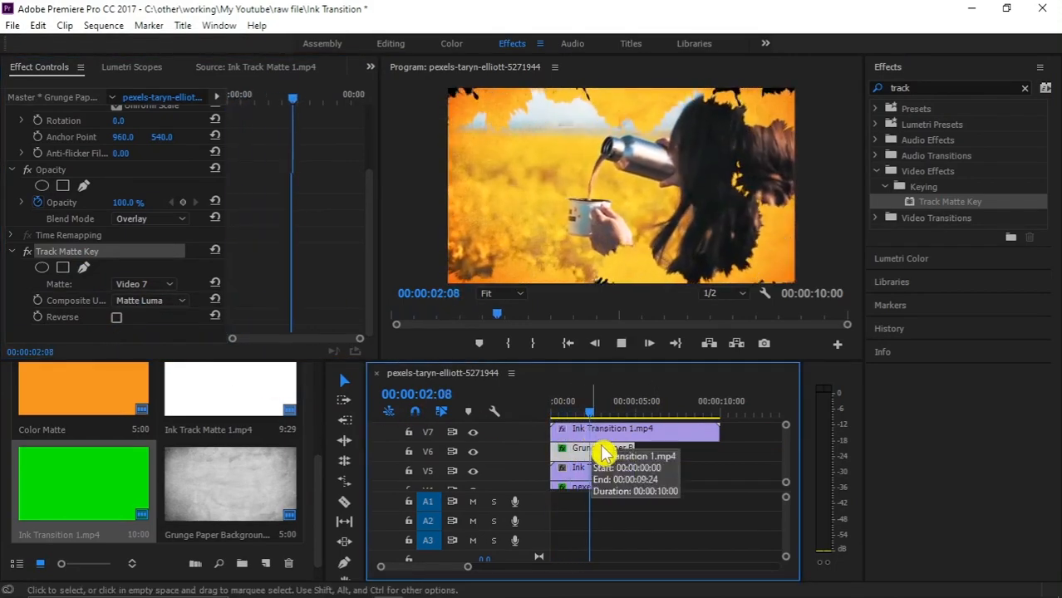
pyautogui.press('space')
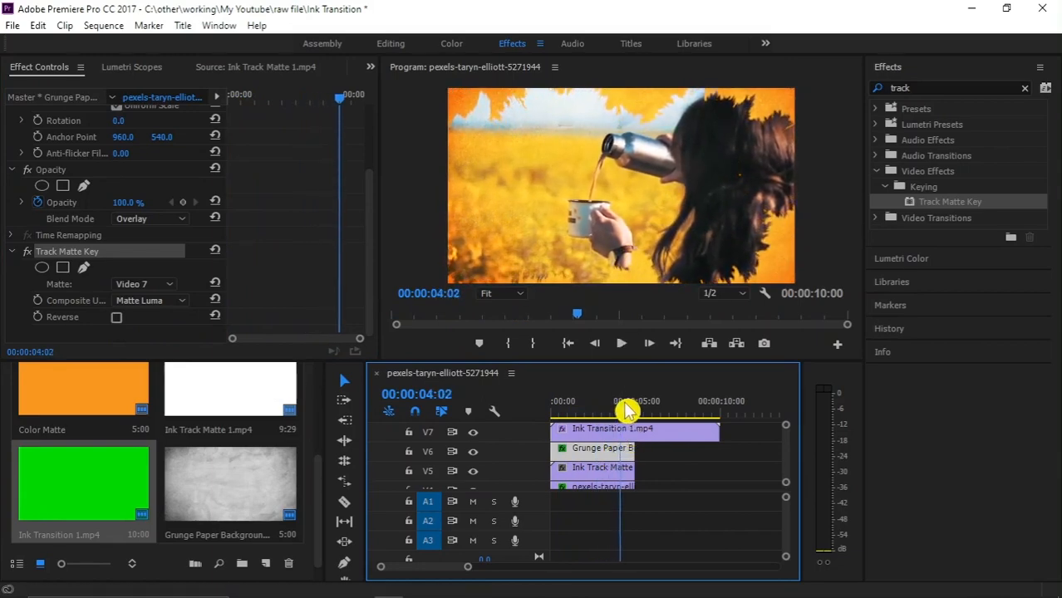
# Trim the end of the Ink Transition 1.mp4 clip on V7 to 00:00:05:00 and scrub back through the transition
pyautogui.moveTo(626, 410); pyautogui.dragTo(634, 411)
pyautogui.moveTo(714, 434); pyautogui.dragTo(635, 434)
pyautogui.scroll(-1, 621, 468)
pyautogui.scroll(-1, 622, 468)
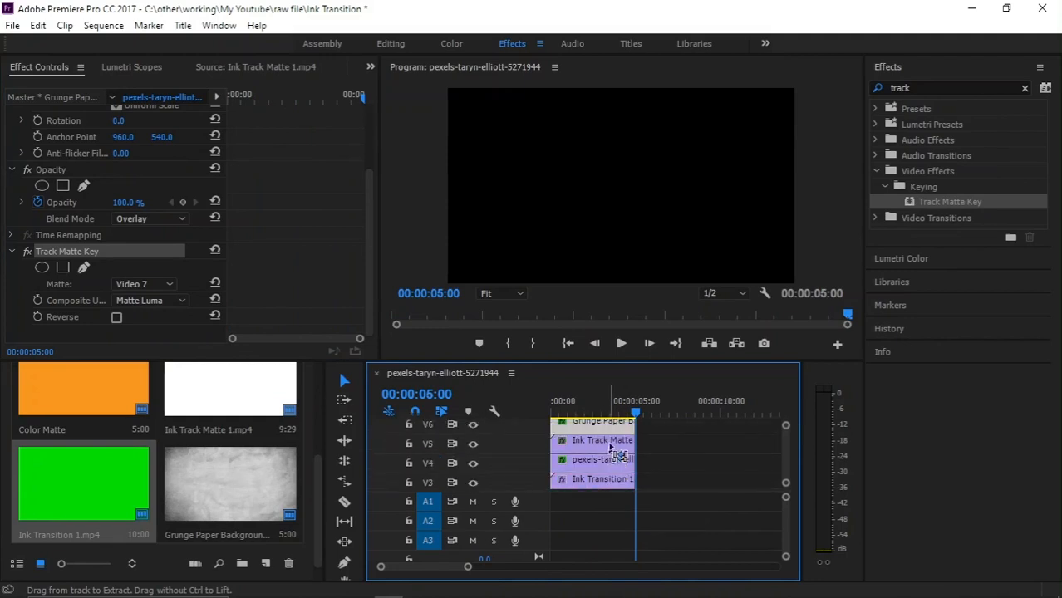
pyautogui.click(620, 411)
pyautogui.moveTo(582, 412)
pyautogui.mouseDown()
pyautogui.moveTo(571, 412)
pyautogui.moveTo(585, 414)
pyautogui.mouseUp()
# Nest all the clips on tracks V2 to V7 into one nested sequence named "Video 1"
pyautogui.scroll(1, 590, 451)
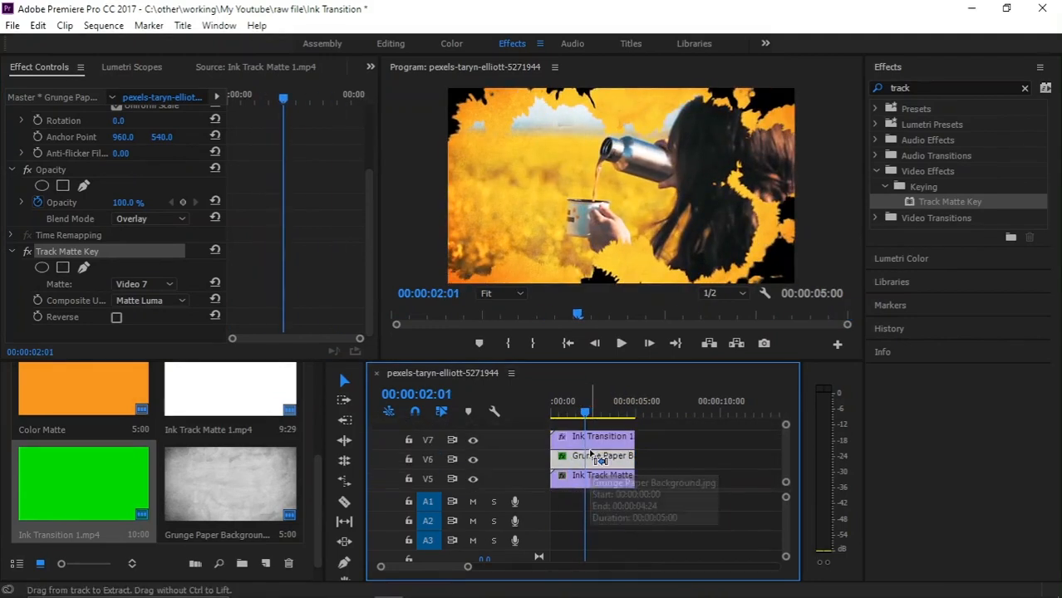
pyautogui.scroll(1, 595, 453)
pyautogui.click(602, 441)
pyautogui.click(602, 446)
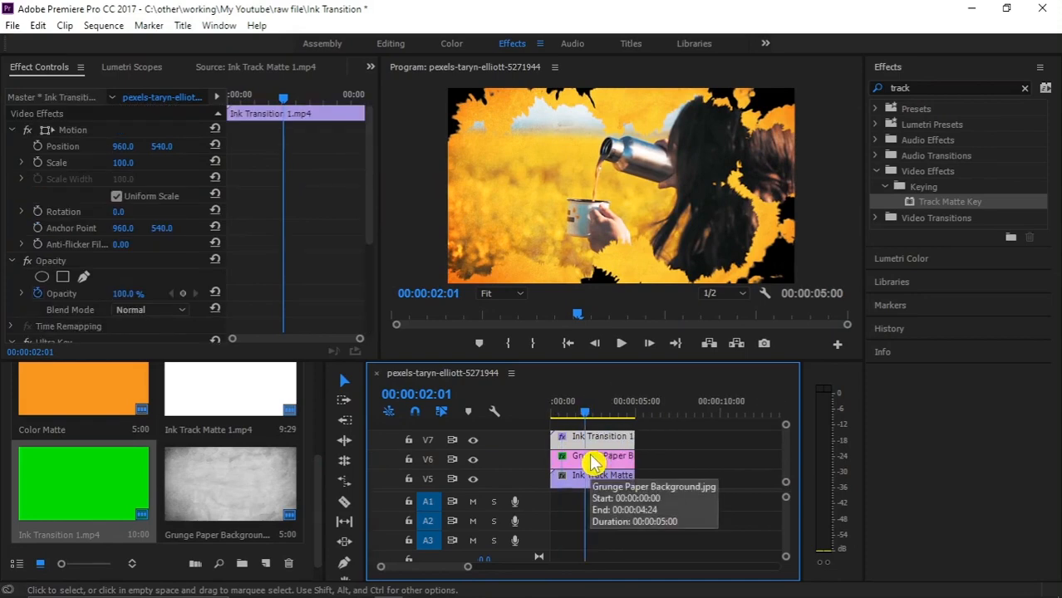
pyautogui.hotkey('ctrl', 'a')
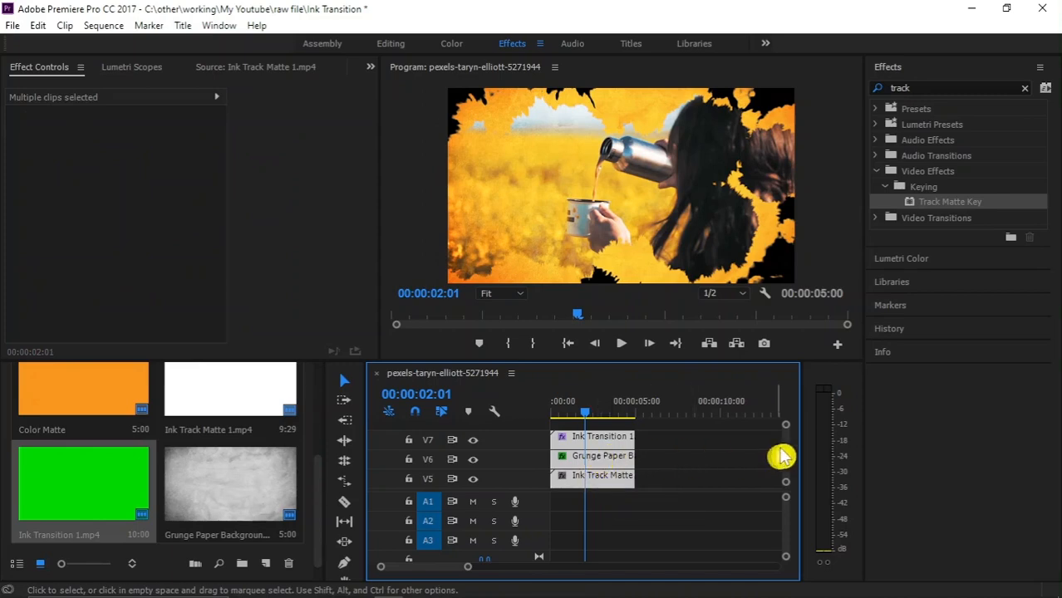
pyautogui.scroll(-3, 784, 465)
pyautogui.scroll(3, 783, 453)
pyautogui.scroll(-3, 773, 462)
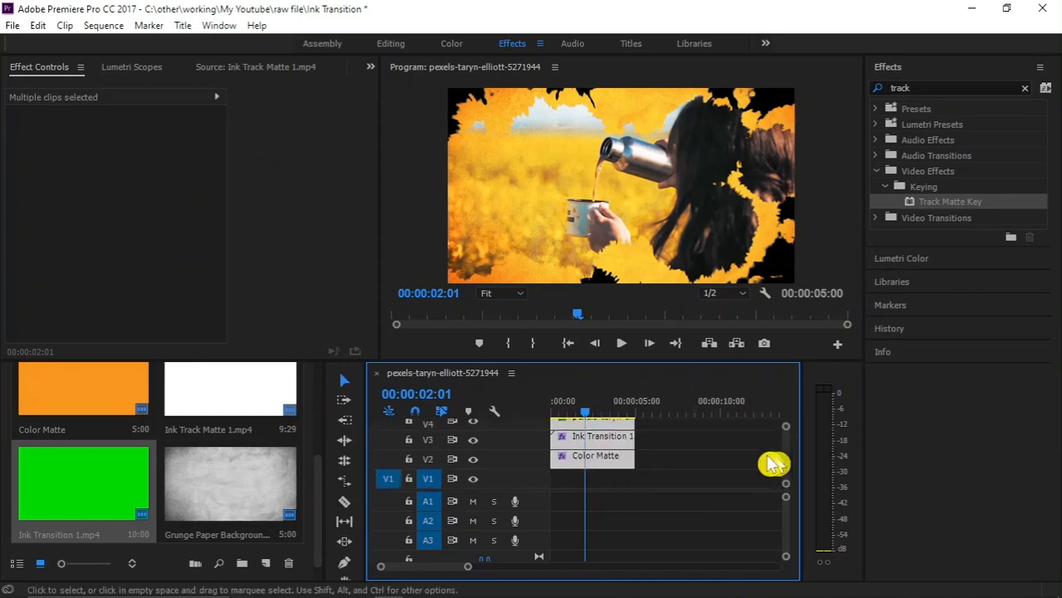
pyautogui.scroll(3, 600, 453)
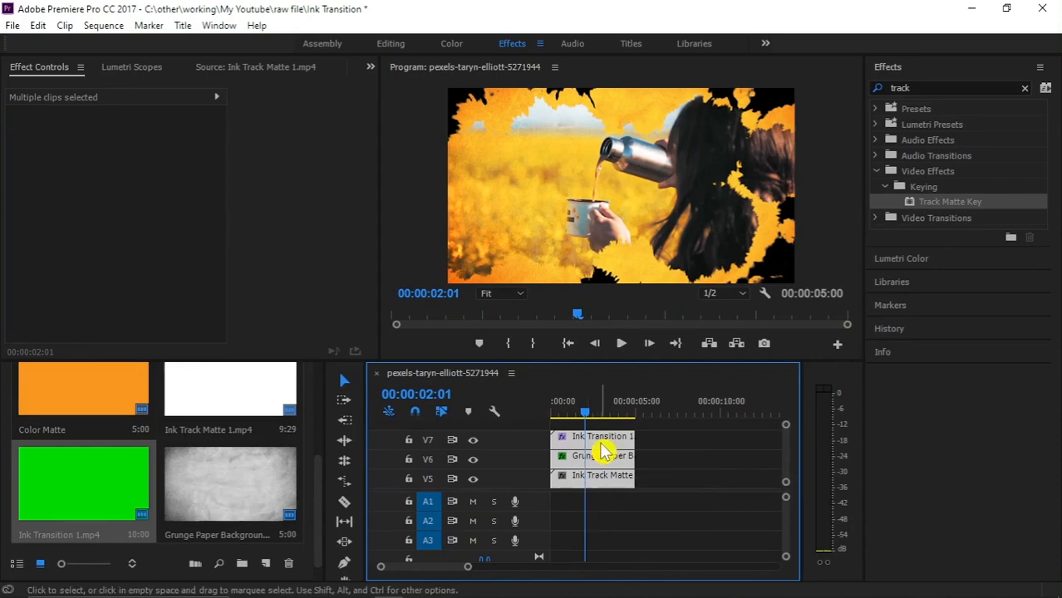
pyautogui.rightClick(603, 451)
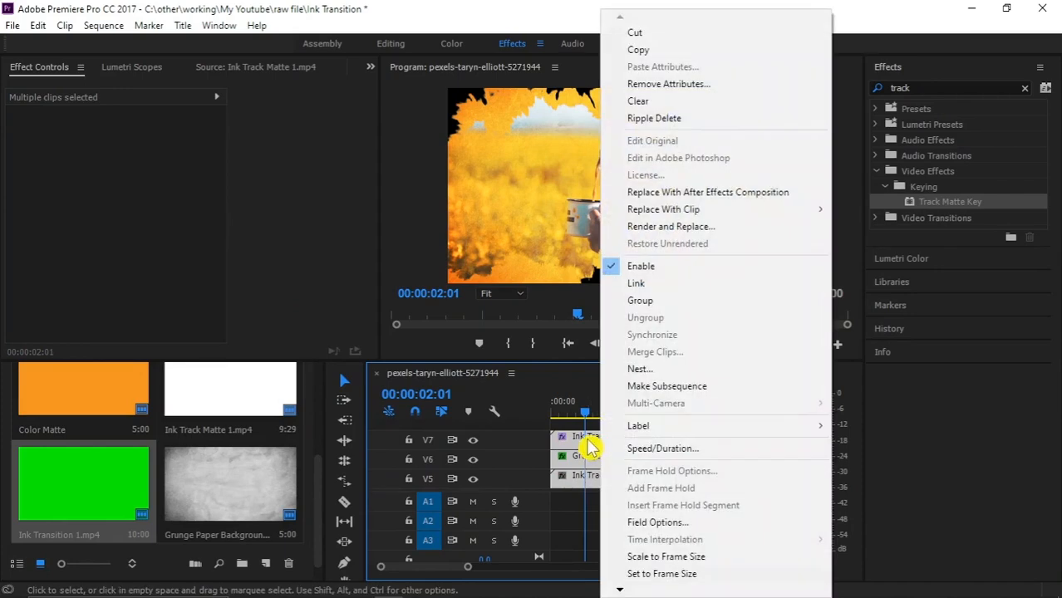
pyautogui.click(647, 372)
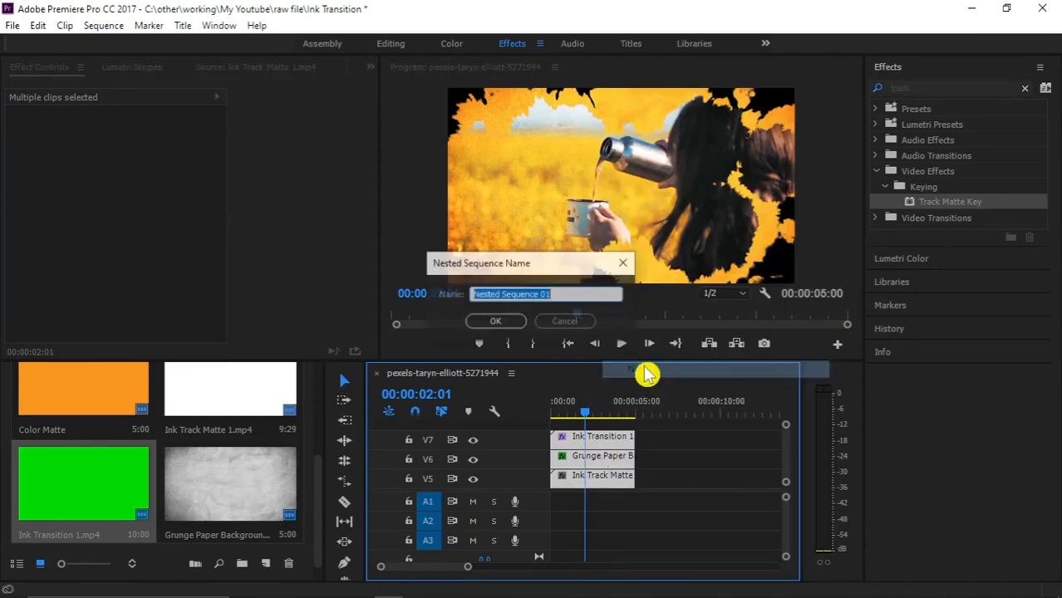
pyautogui.write('V')
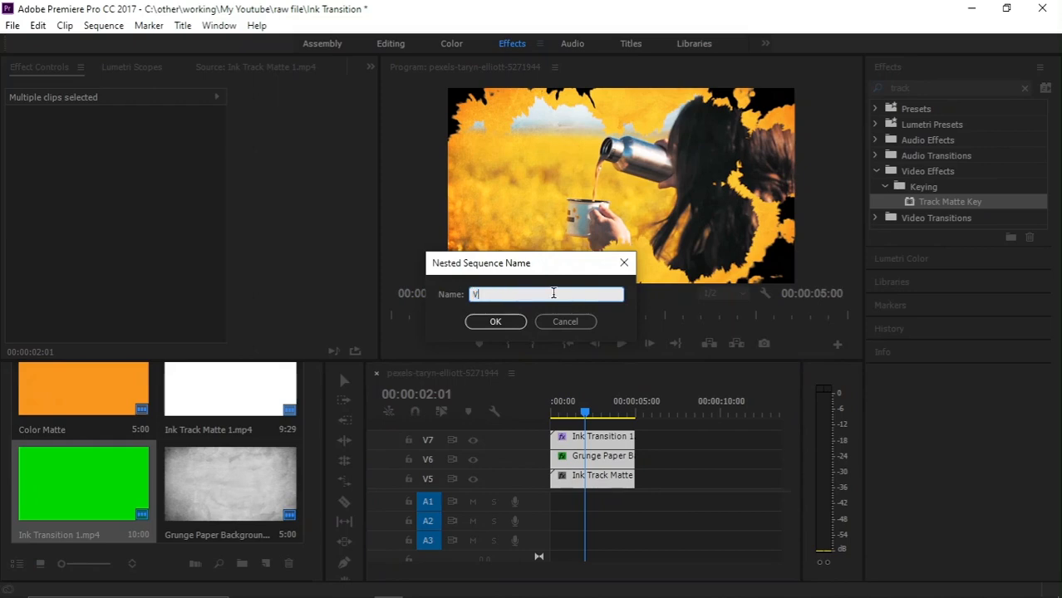
pyautogui.write('ideo 1')
pyautogui.click(482, 321)
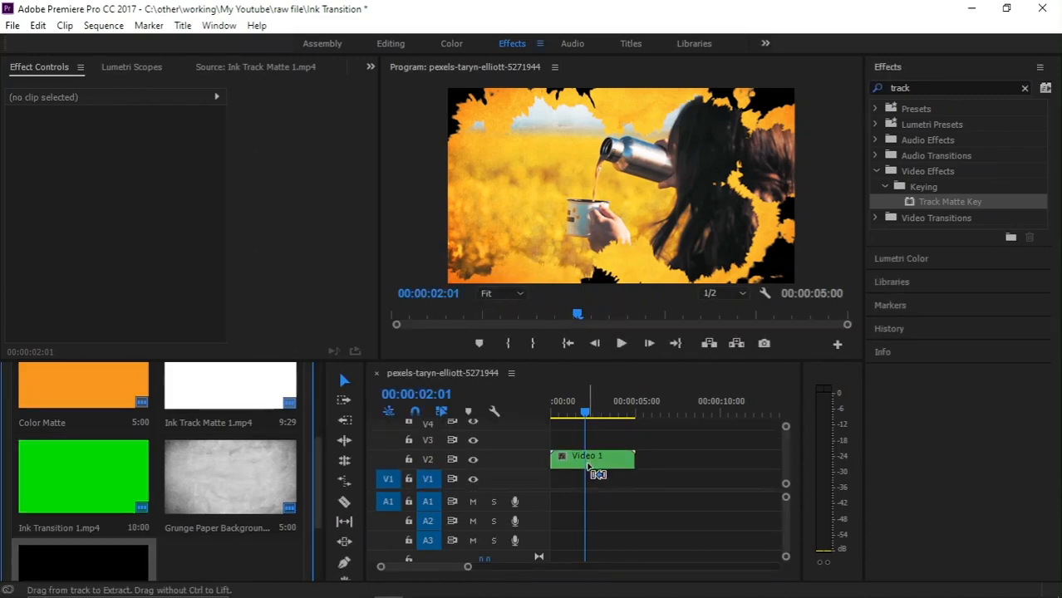
# Duplicate the Video 1 sequence in the project and rename the copy "Video 2"
pyautogui.moveTo(575, 416); pyautogui.dragTo(585, 425)
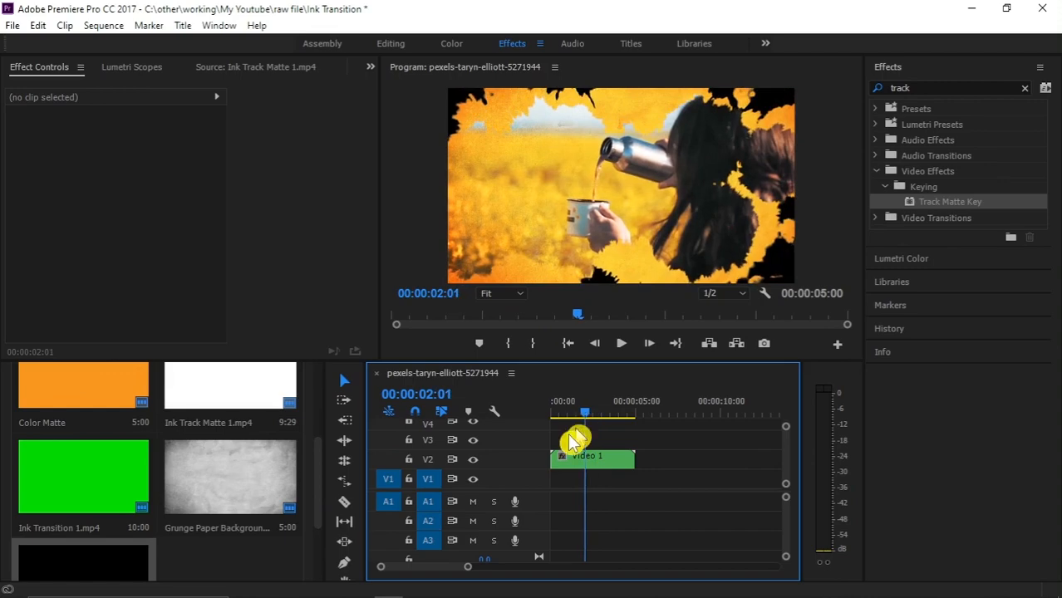
pyautogui.scroll(-2, 324, 515)
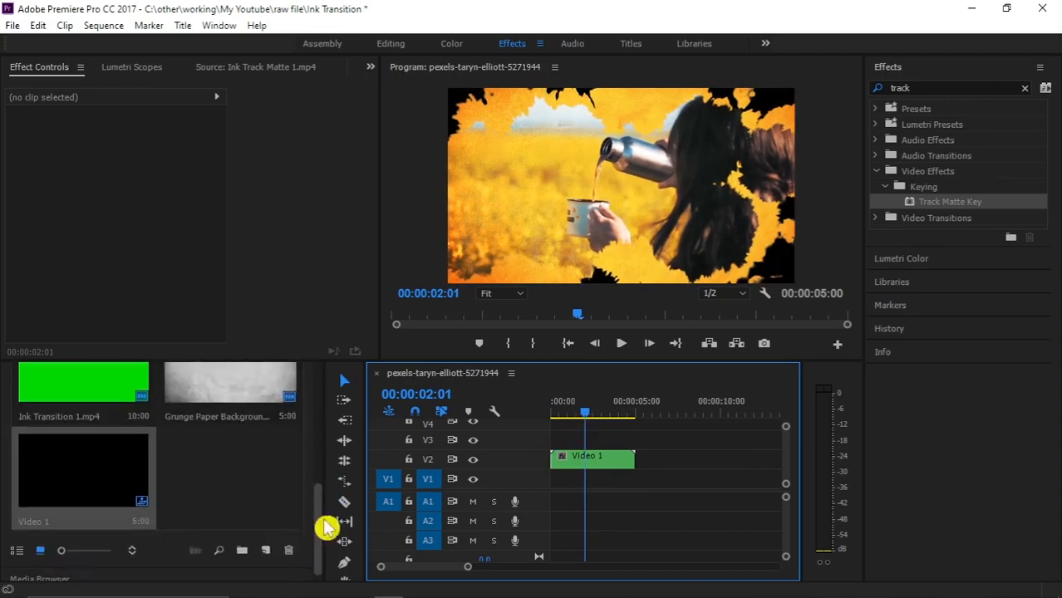
pyautogui.rightClick(105, 482)
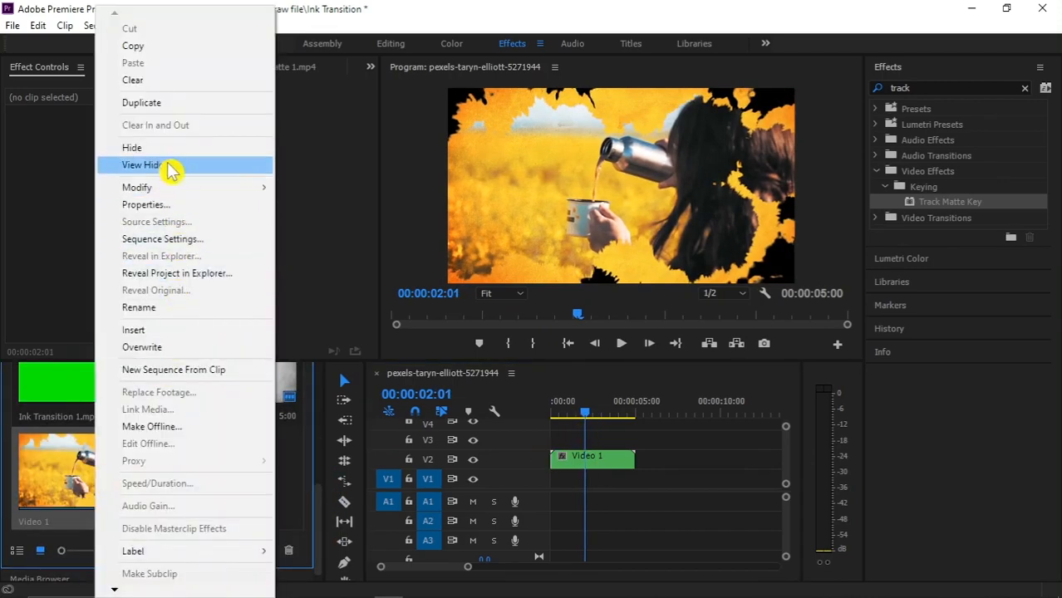
pyautogui.click(163, 101)
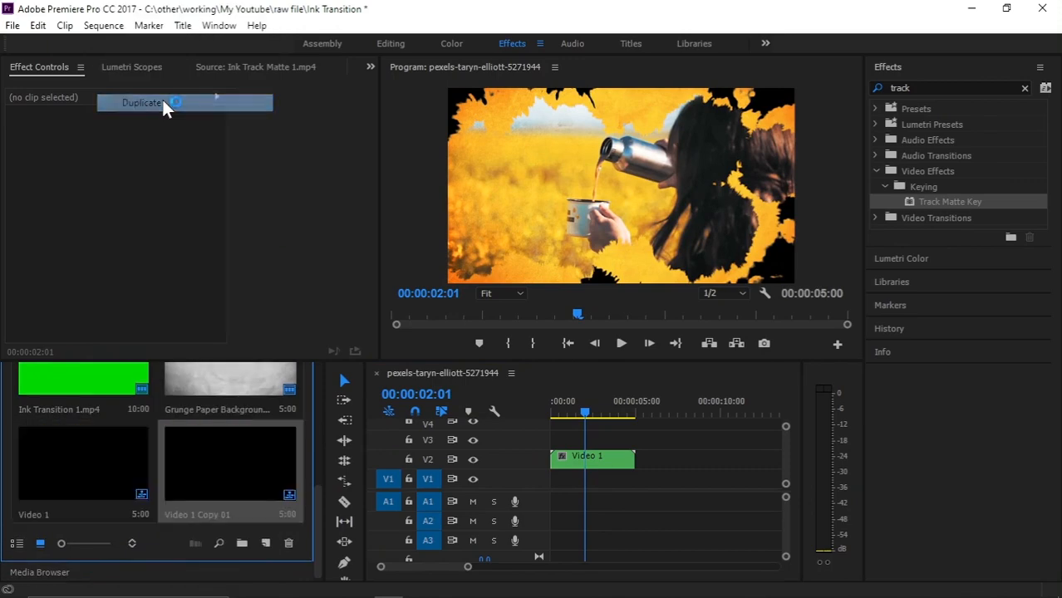
pyautogui.rightClick(219, 486)
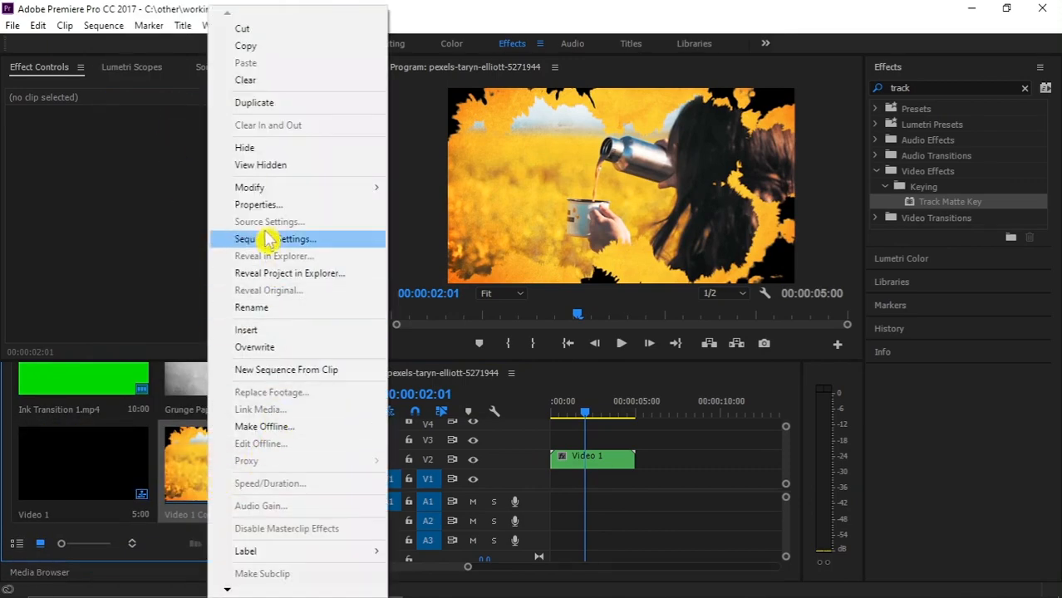
pyautogui.click(267, 307)
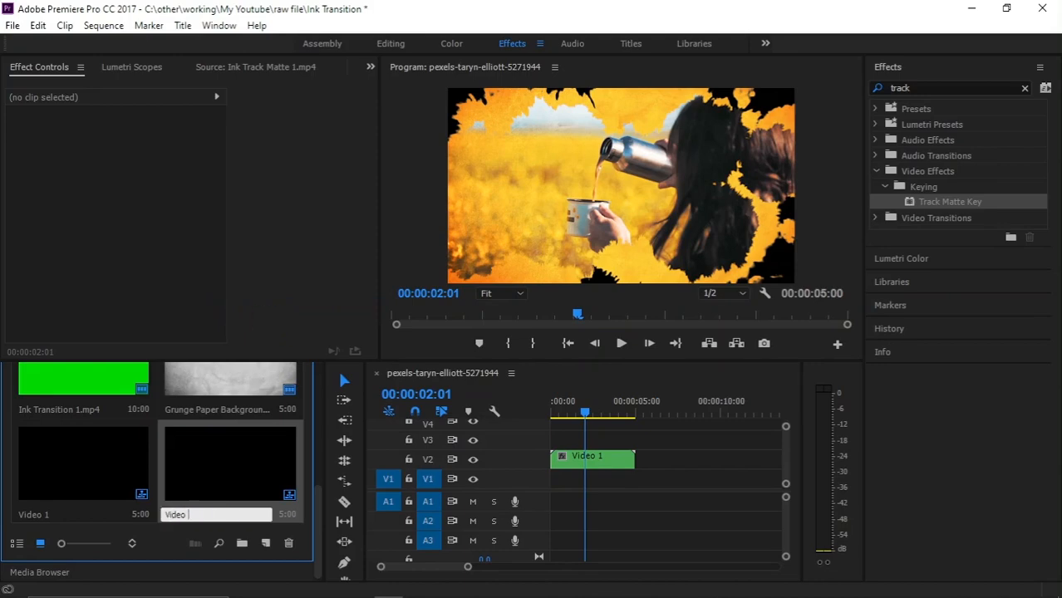
pyautogui.click(199, 453)
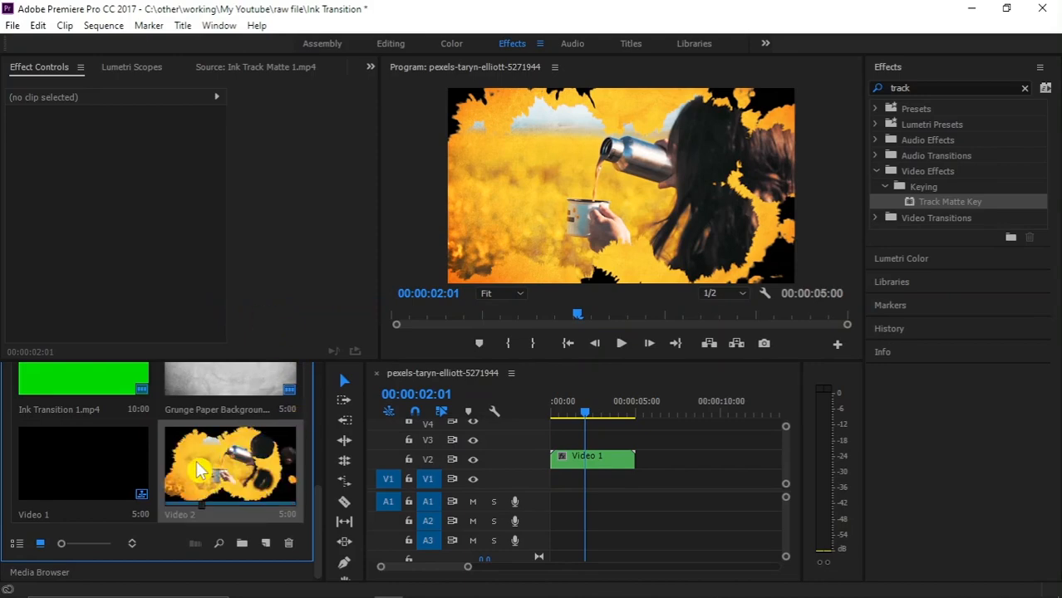
# Place a copy of the Video 1 clip on track V3, starting at 00:00:02:01, and scrub to 00:00:02:14
pyautogui.click(593, 462)
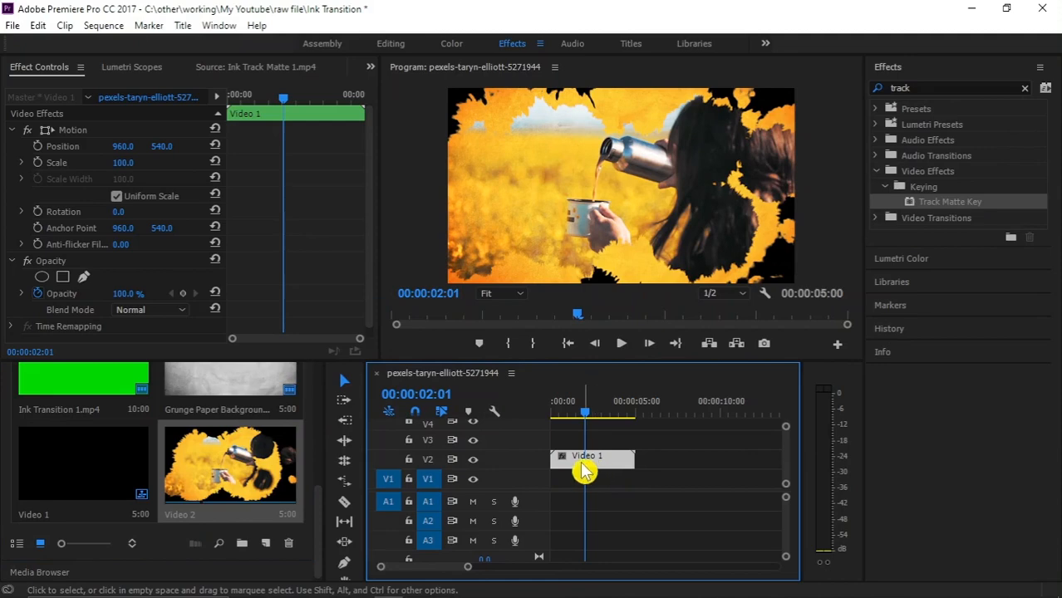
pyautogui.moveTo(576, 467); pyautogui.dragTo(617, 447)
pyautogui.moveTo(586, 413)
pyautogui.mouseDown()
pyautogui.moveTo(612, 410)
pyautogui.moveTo(596, 410)
pyautogui.mouseUp()
# Replace the Video 1 copy on V3 with the Video 2 sequence from the bin
pyautogui.click(618, 450)
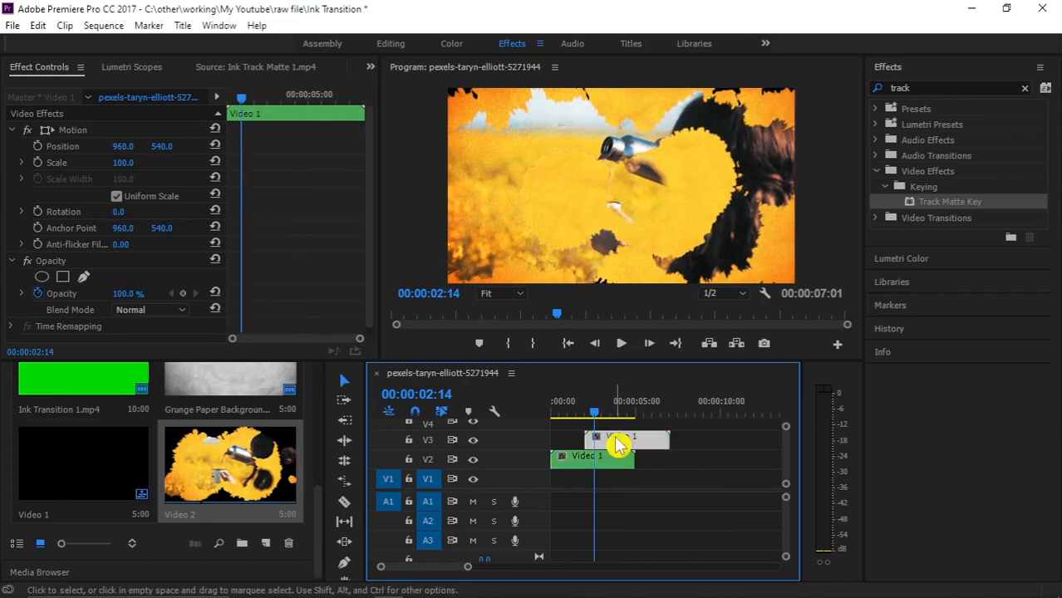
pyautogui.rightClick(618, 446)
pyautogui.moveTo(693, 213)
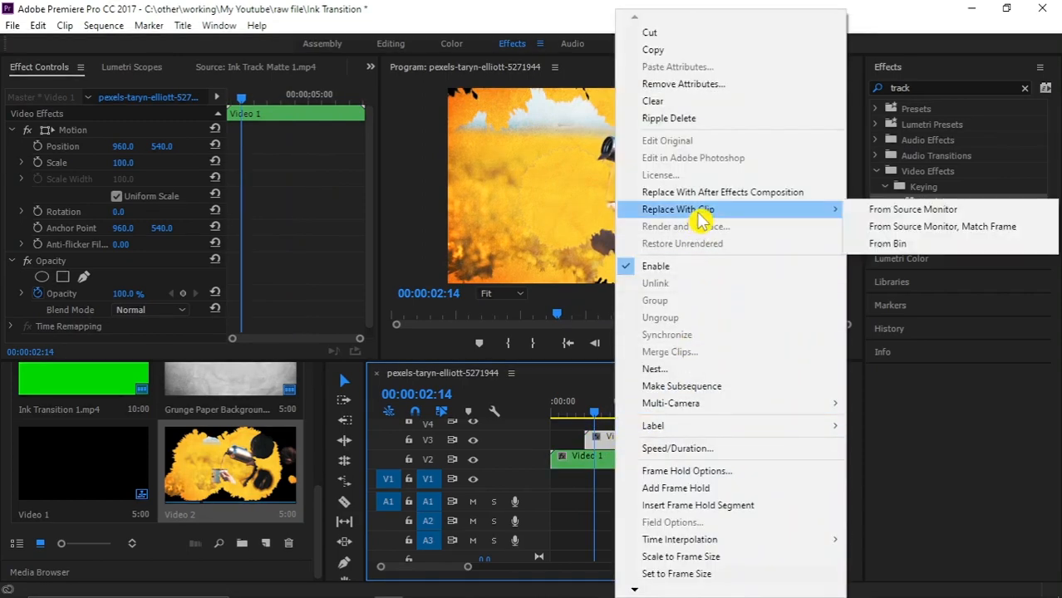
pyautogui.click(886, 244)
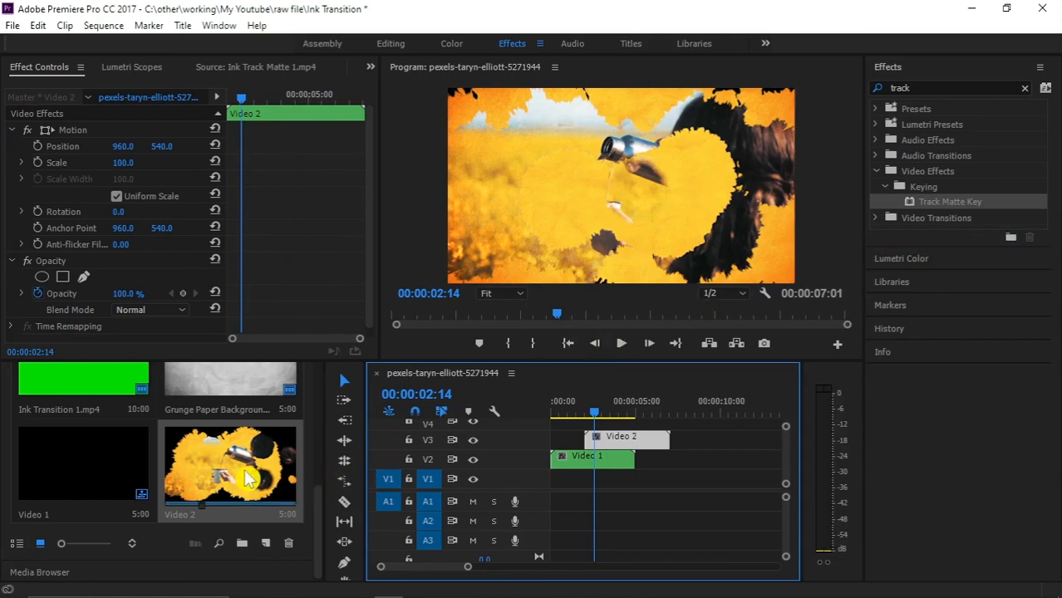
# Open the nested Video 2 sequence from V3 and scrub through it to 00:00:01:08
pyautogui.moveTo(622, 401); pyautogui.dragTo(597, 415)
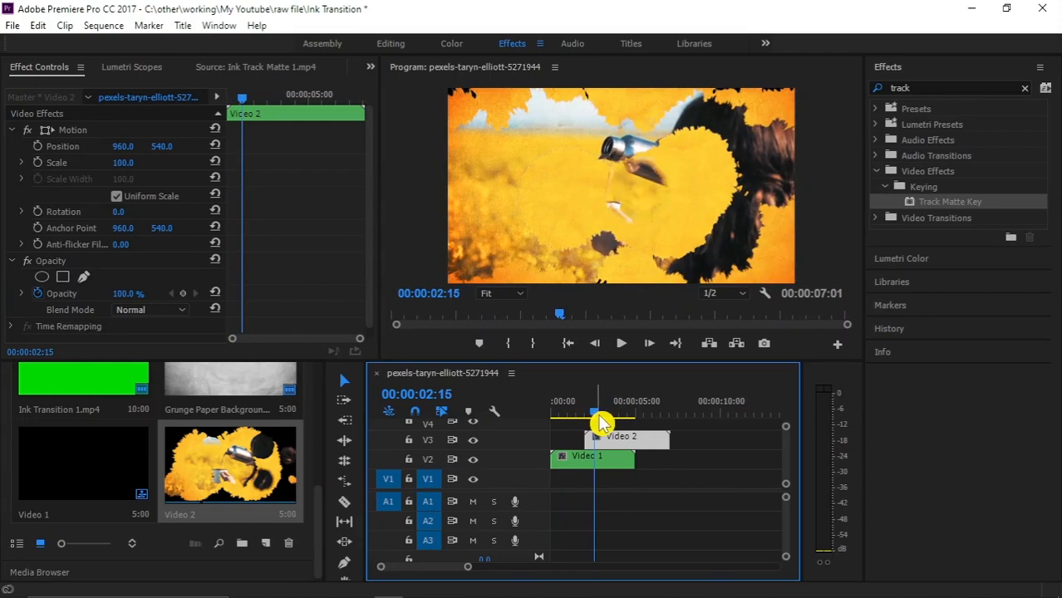
pyautogui.doubleClick(625, 443)
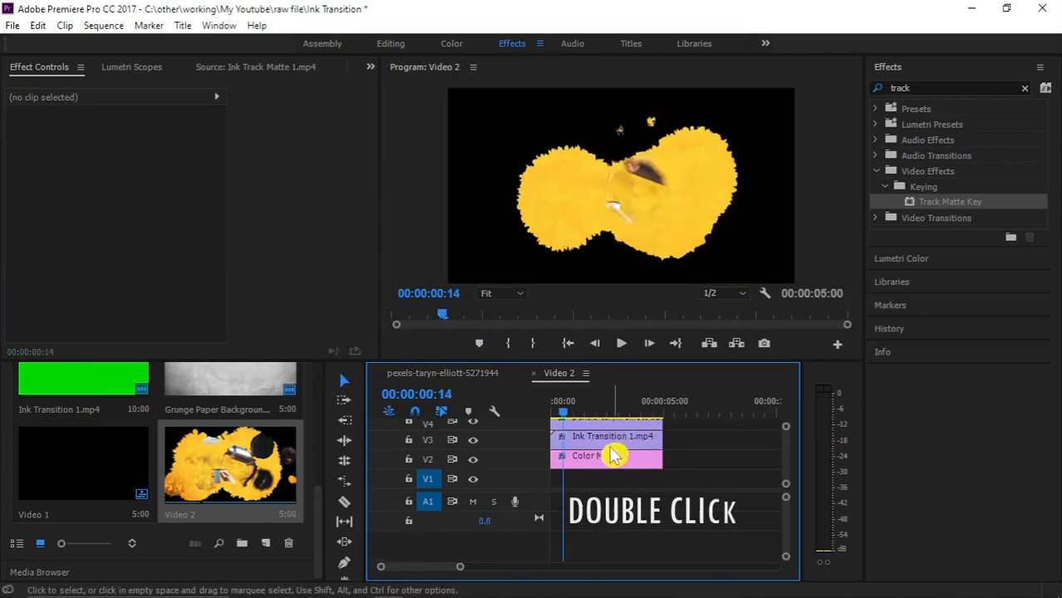
pyautogui.moveTo(565, 412); pyautogui.dragTo(579, 415)
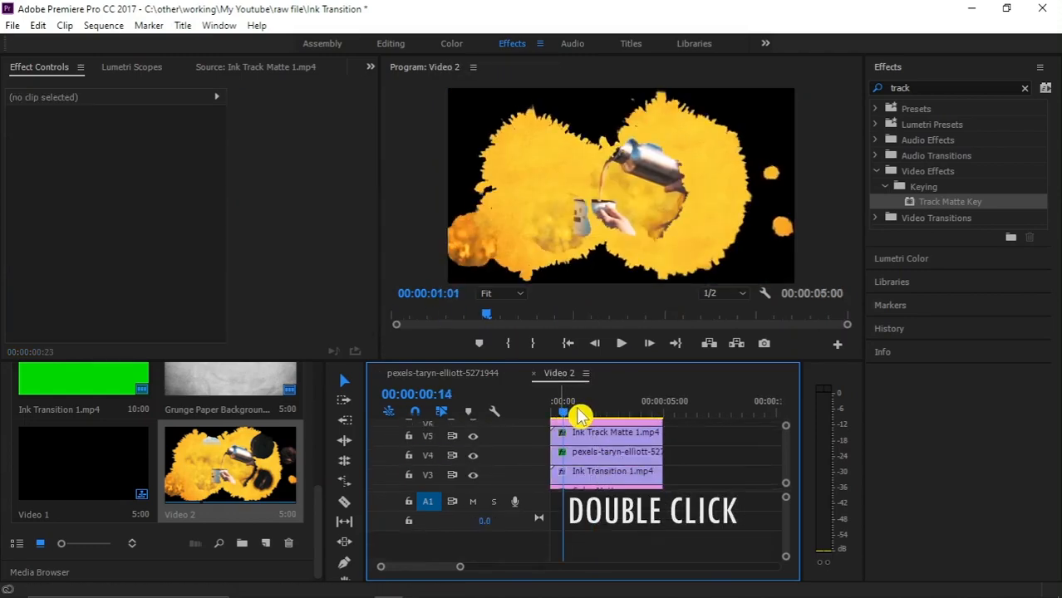
# Import the pexels-anastasia-shuraeva-8033491_x264 video from the files folder into the project and preview it in the Source Monitor
pyautogui.moveTo(325, 541); pyautogui.dragTo(325, 415)
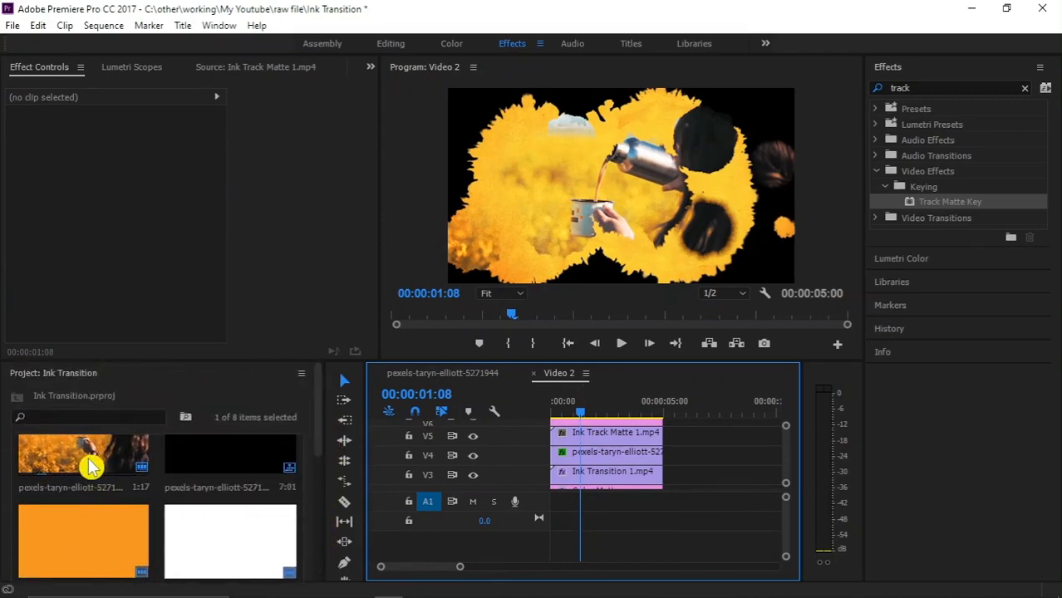
pyautogui.click(95, 492)
pyautogui.scroll(-3, 121, 491)
pyautogui.hotkey('alt', 'Tab')
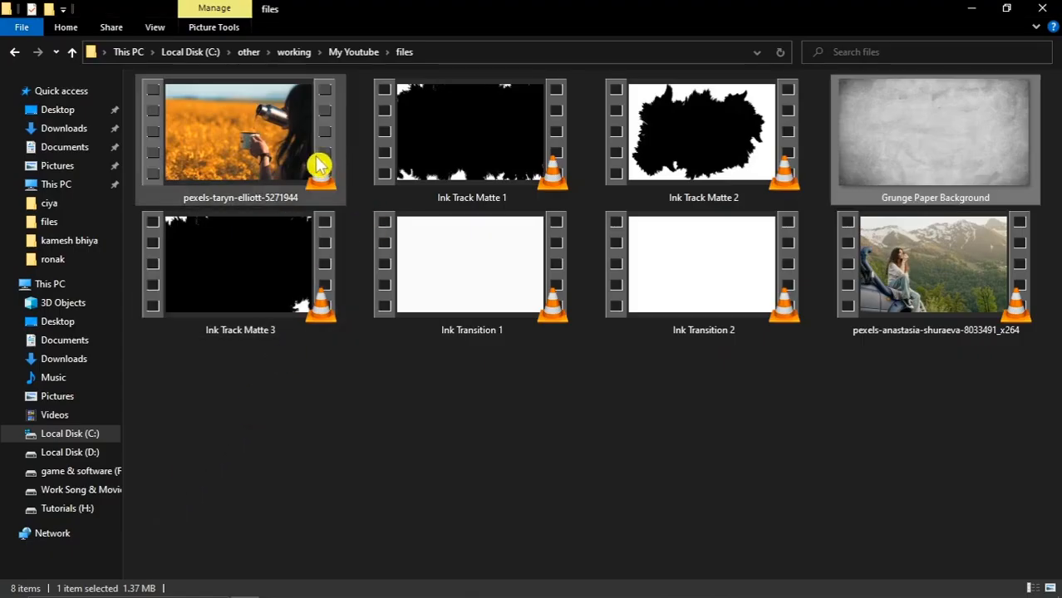
pyautogui.click(915, 262)
pyautogui.moveTo(915, 315); pyautogui.dragTo(136, 535)
pyautogui.doubleClick(209, 493)
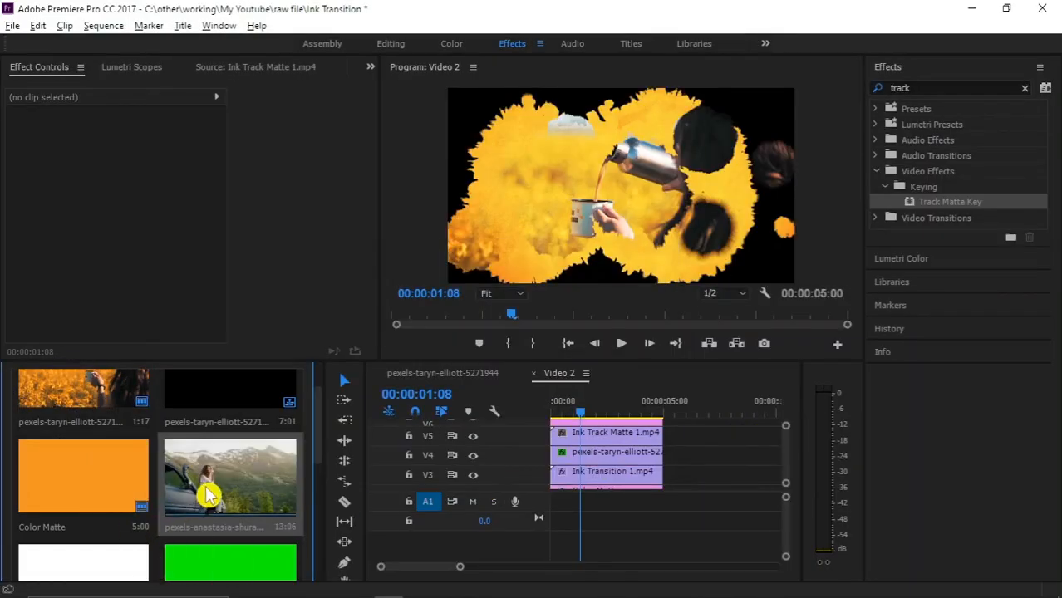
pyautogui.moveTo(36, 320); pyautogui.dragTo(60, 317)
# Select the pexels-taryn-elliott clip on V4 in Video 2 and toggle the track's visibility off and on to check its content
pyautogui.scroll(2, 605, 449)
pyautogui.scroll(-1, 612, 455)
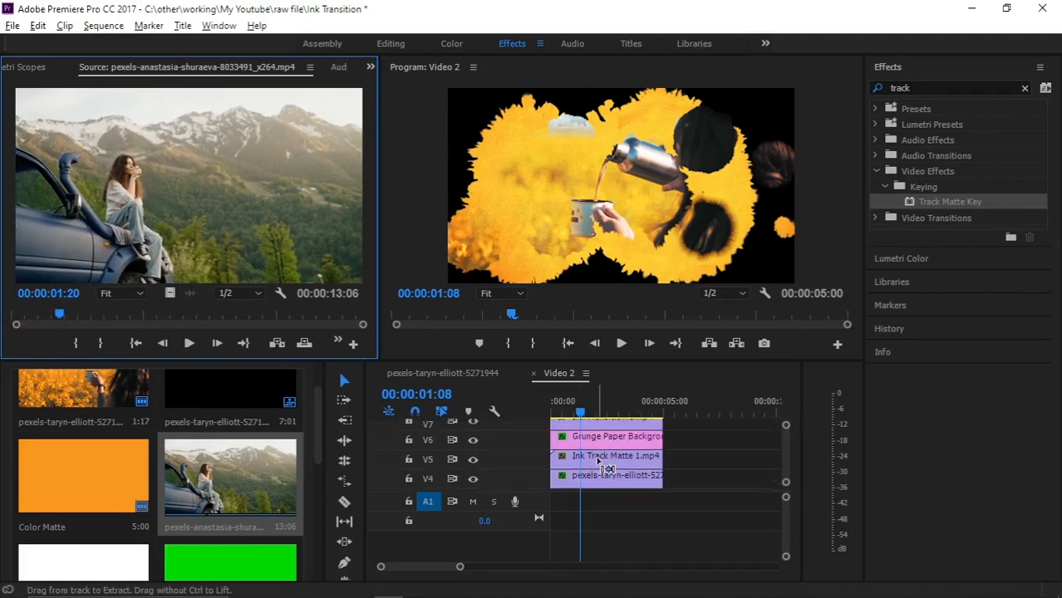
pyautogui.scroll(-1, 602, 474)
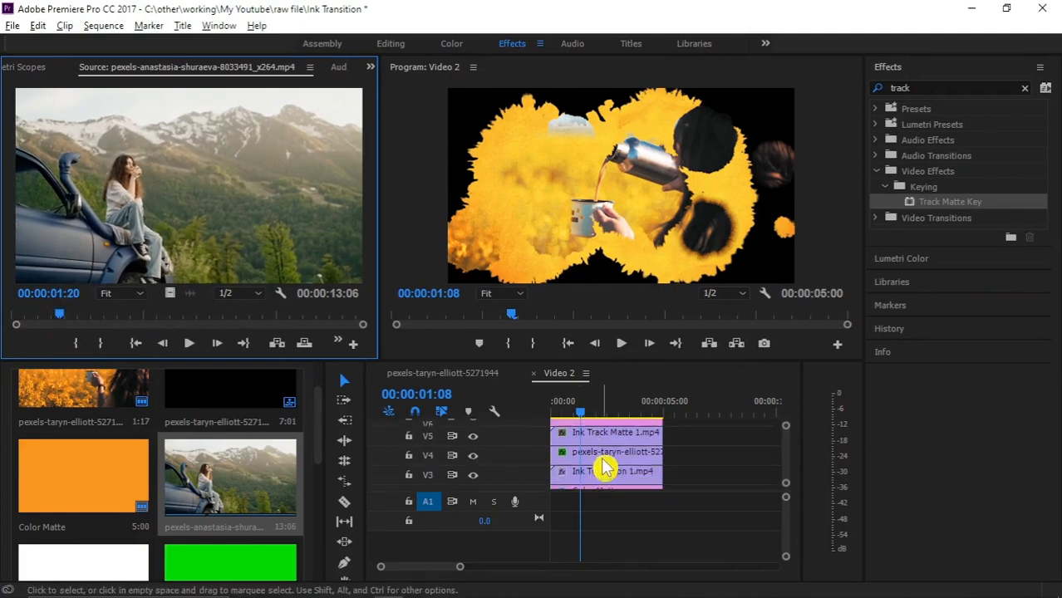
pyautogui.click(606, 456)
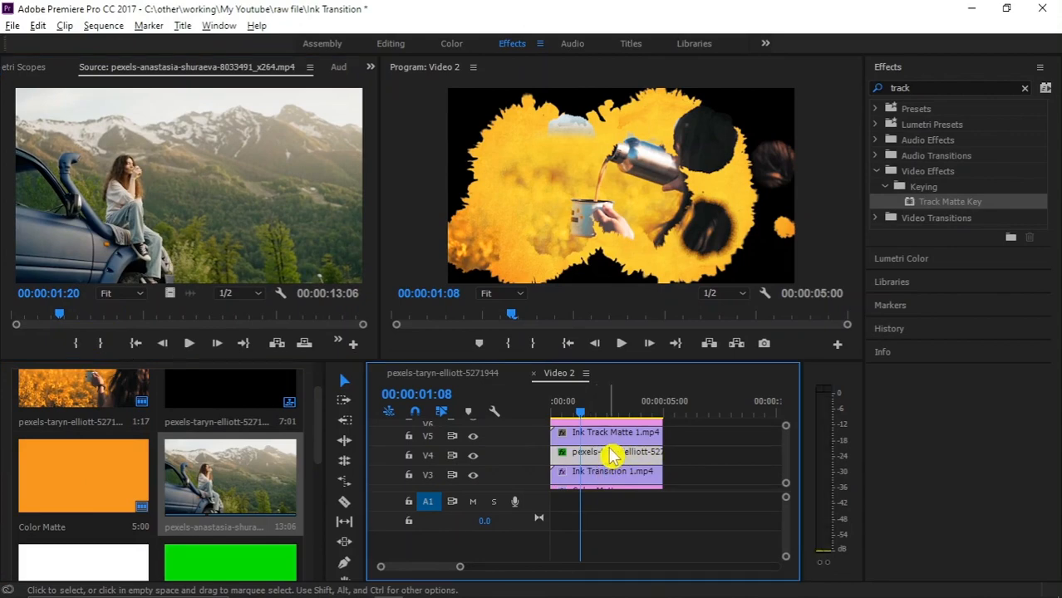
pyautogui.click(473, 455)
pyautogui.click(472, 455)
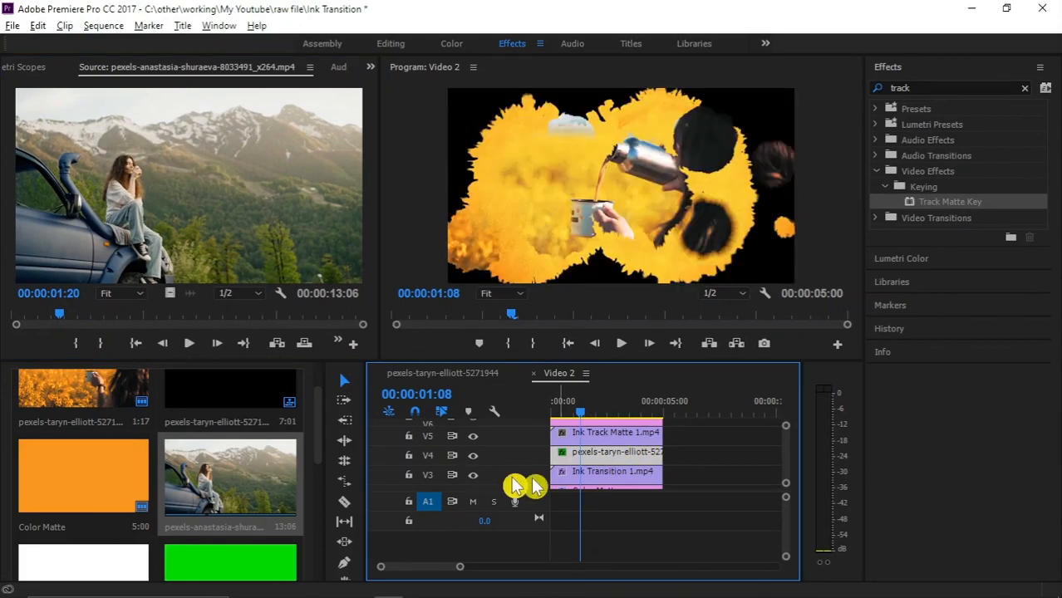
# Replace the pexels-taryn-elliott clip on V4 with the pexels-anastasia-shuraeva clip from the bin and scrub to 00:00:01:10
pyautogui.rightClick(600, 453)
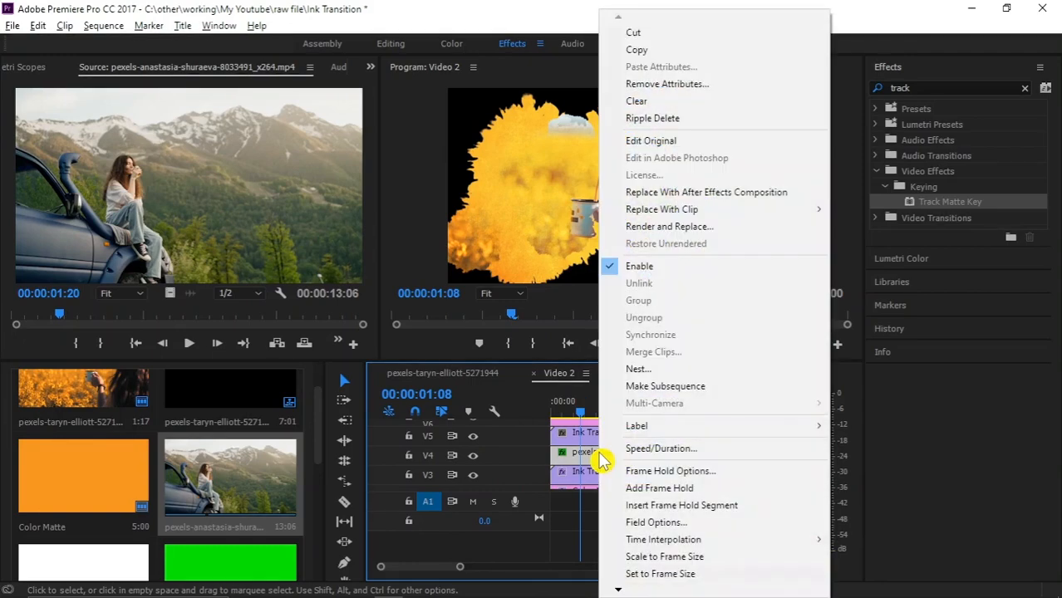
pyautogui.click(104, 403)
pyautogui.click(209, 467)
pyautogui.rightClick(612, 462)
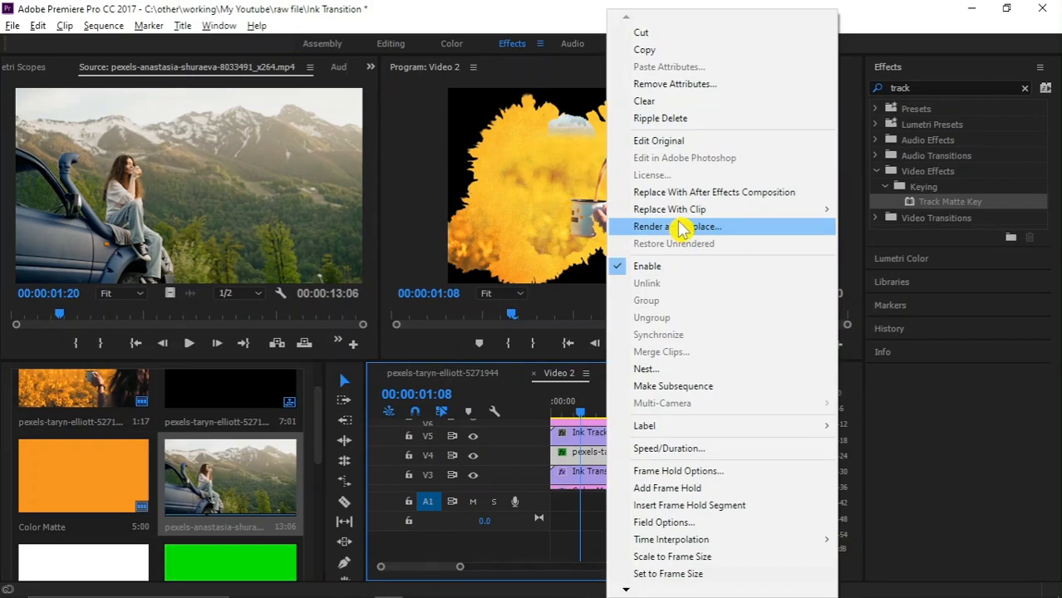
pyautogui.moveTo(690, 209)
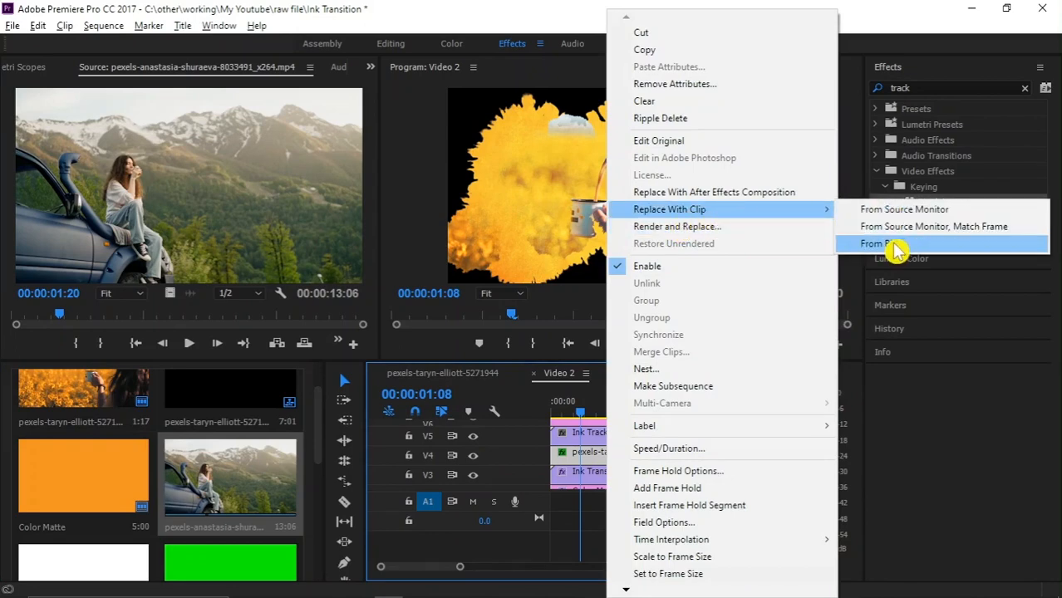
pyautogui.click(897, 243)
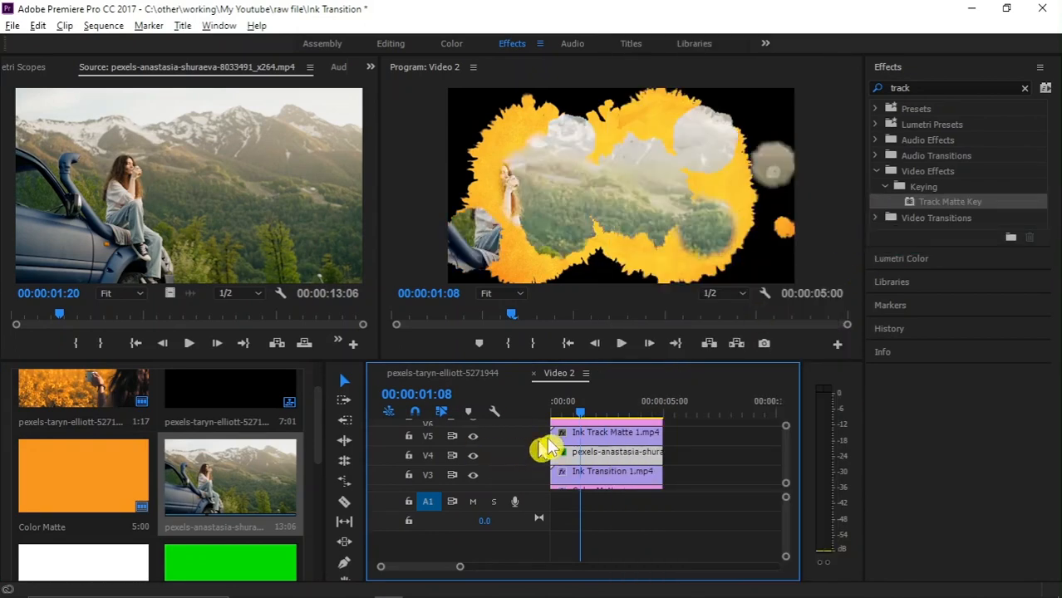
pyautogui.moveTo(584, 413)
pyautogui.mouseDown()
pyautogui.moveTo(593, 416)
pyautogui.moveTo(583, 412)
pyautogui.mouseUp()
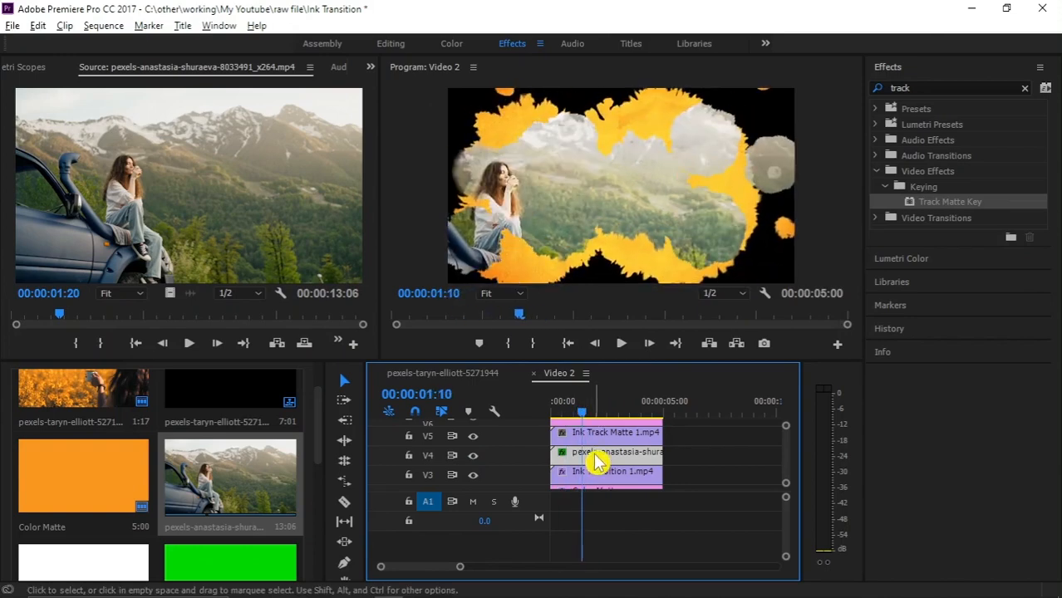
# In Effect Controls, set the pexels-anastasia-shuraeva clip's Scale to 163 and its horizontal Position to 1320
pyautogui.click(370, 67)
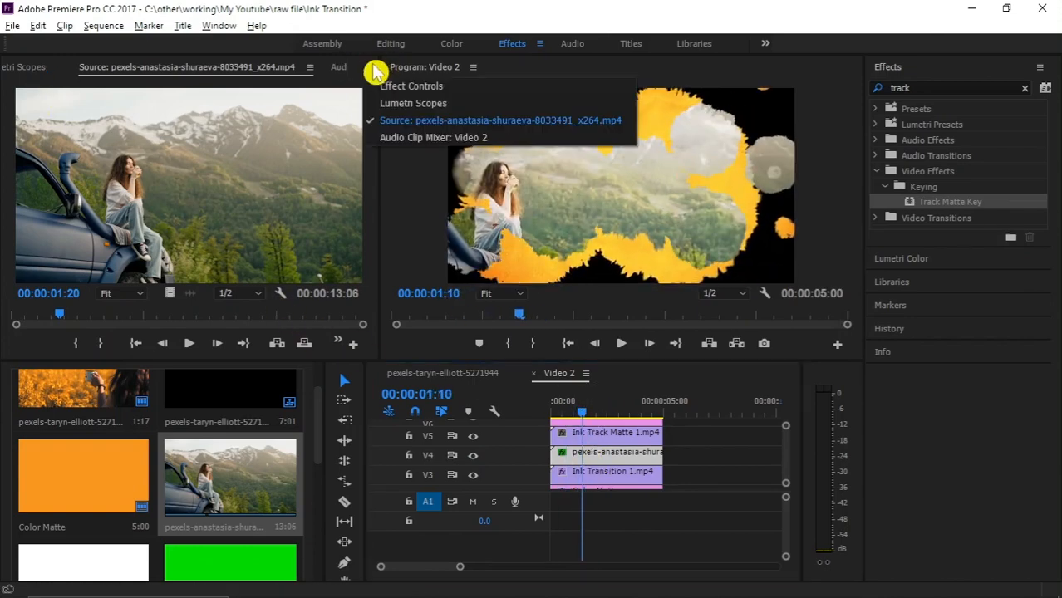
pyautogui.click(403, 88)
pyautogui.click(624, 457)
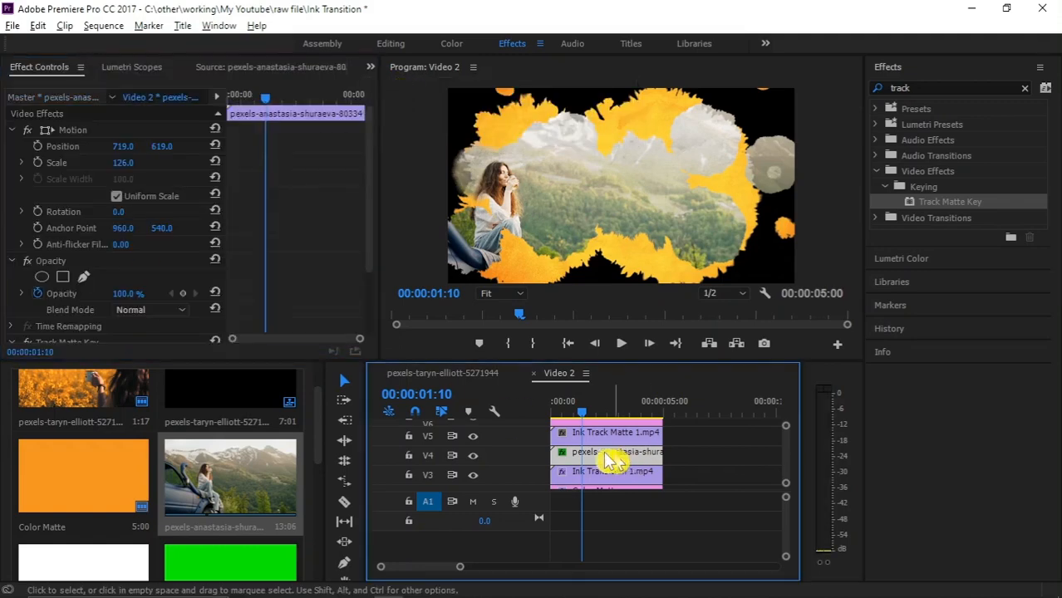
pyautogui.moveTo(119, 166)
pyautogui.mouseDown()
pyautogui.moveTo(131, 164)
pyautogui.moveTo(124, 154)
pyautogui.moveTo(188, 146)
pyautogui.moveTo(128, 147)
pyautogui.mouseUp()
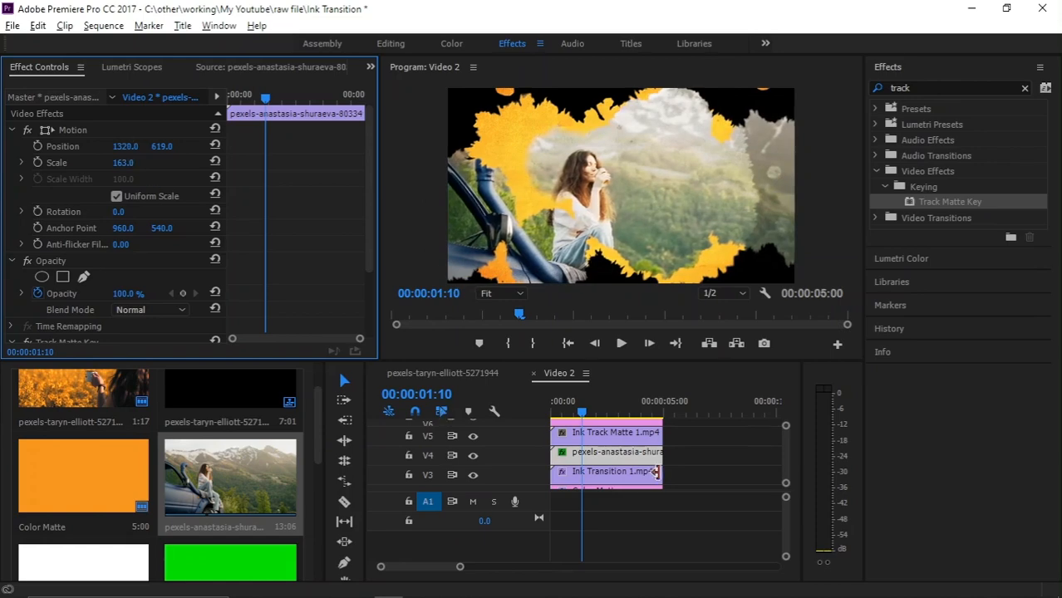
pyautogui.click(601, 462)
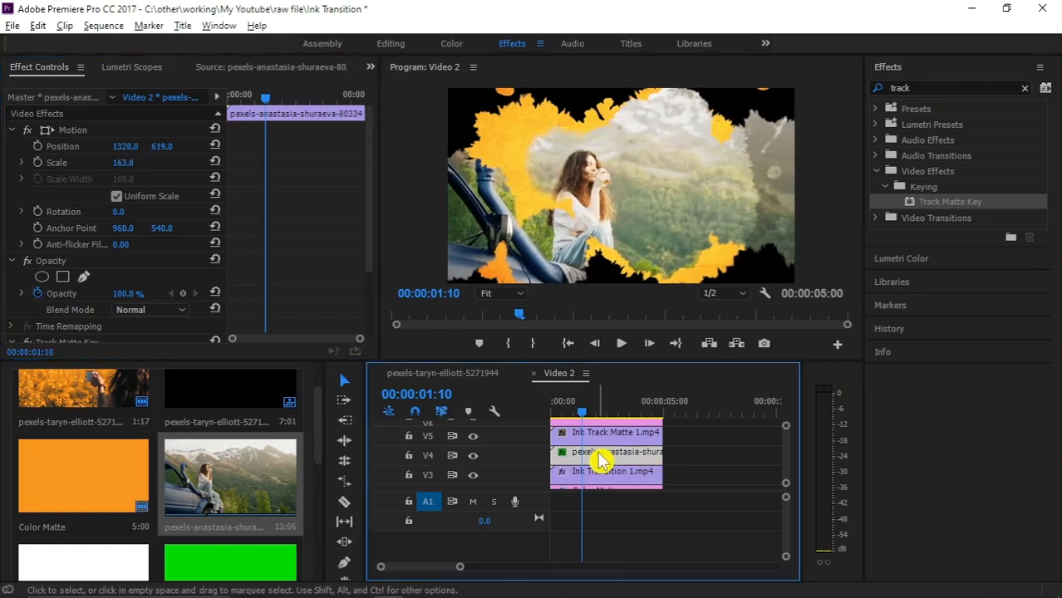
# Select the Ink Track Matte 1.mp4 clip on V5 and scrub the transition to 00:00:01:20
pyautogui.click(598, 434)
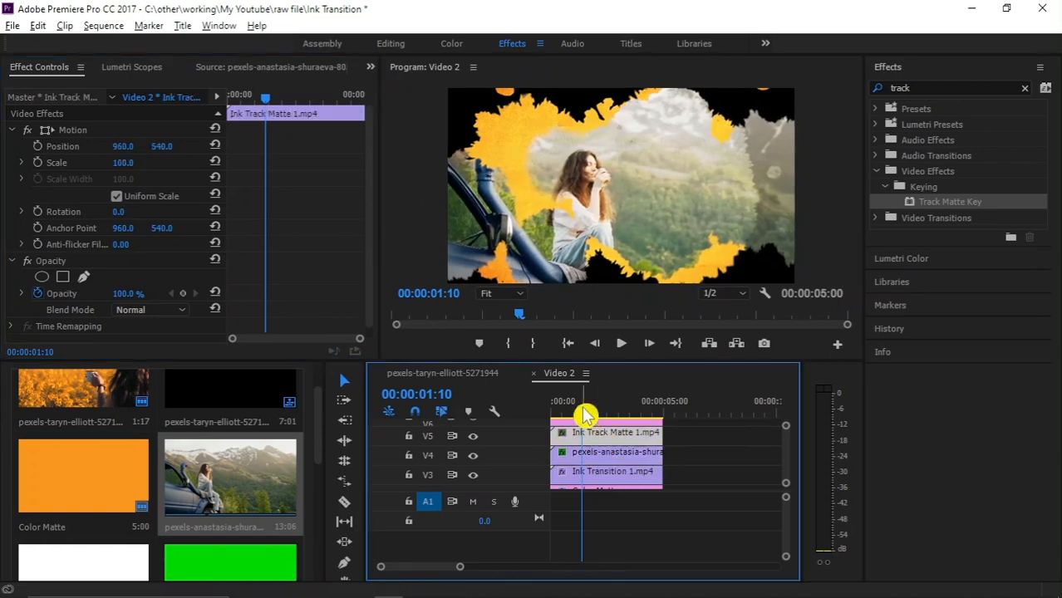
pyautogui.click(603, 408)
pyautogui.moveTo(602, 405)
pyautogui.mouseDown()
pyautogui.moveTo(569, 409)
pyautogui.moveTo(591, 409)
pyautogui.mouseUp()
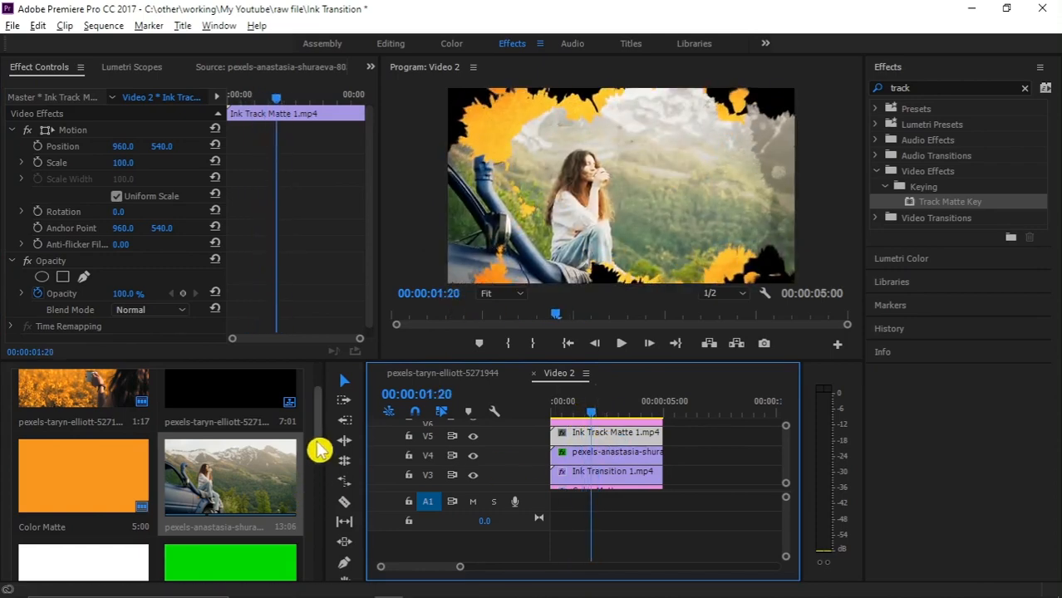
# Import the Ink Track Matte 2 video from the files folder into the project
pyautogui.scroll(-3, 320, 455)
pyautogui.scroll(-2, 320, 492)
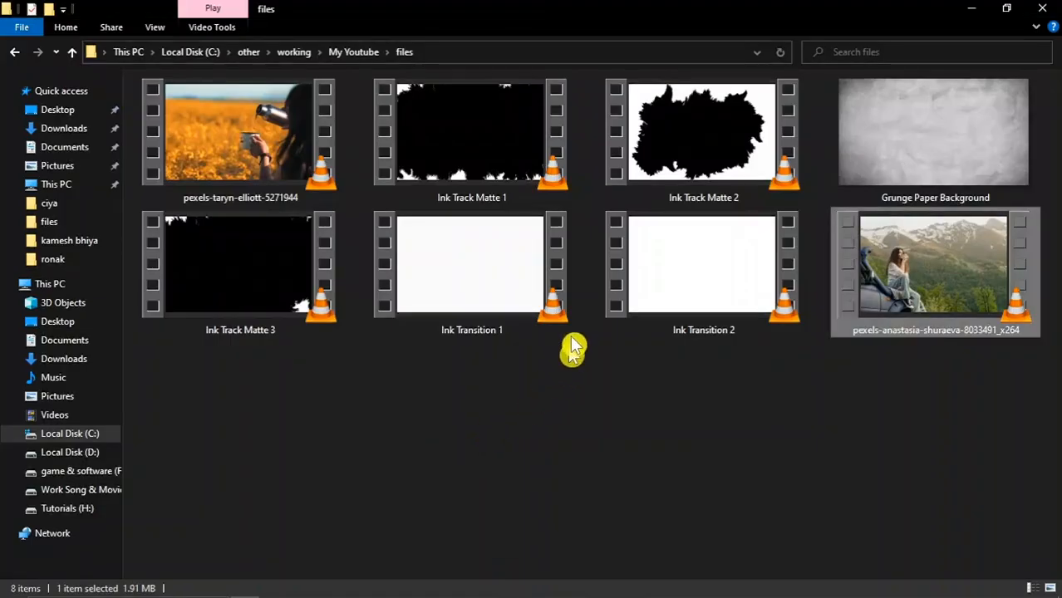
pyautogui.click(679, 134)
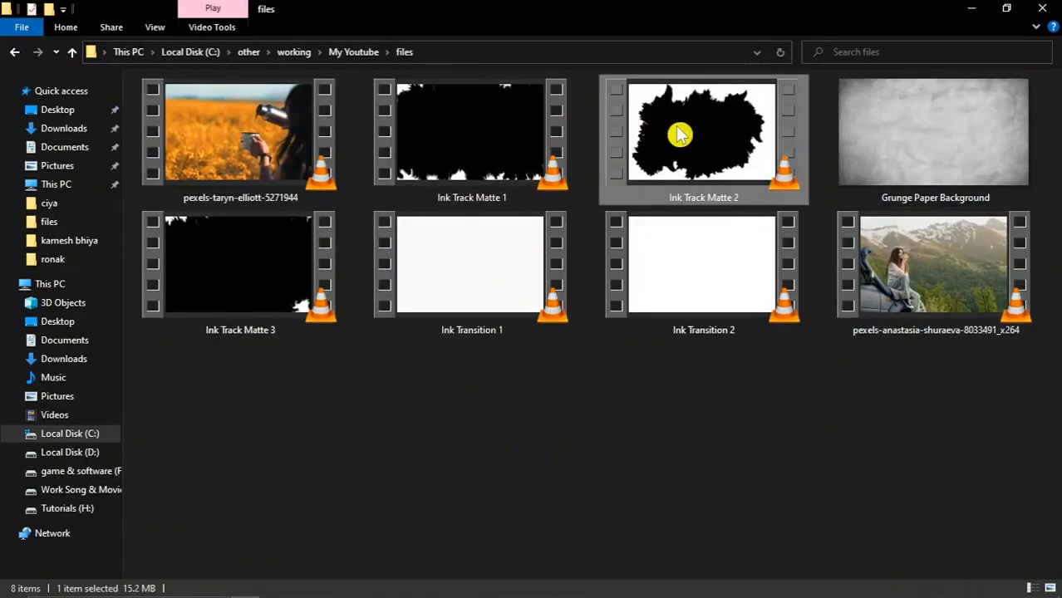
pyautogui.moveTo(685, 122)
pyautogui.mouseDown()
pyautogui.moveTo(659, 208)
pyautogui.moveTo(465, 370)
pyautogui.moveTo(154, 551)
pyautogui.mouseUp()
pyautogui.scroll(-2, 145, 526)
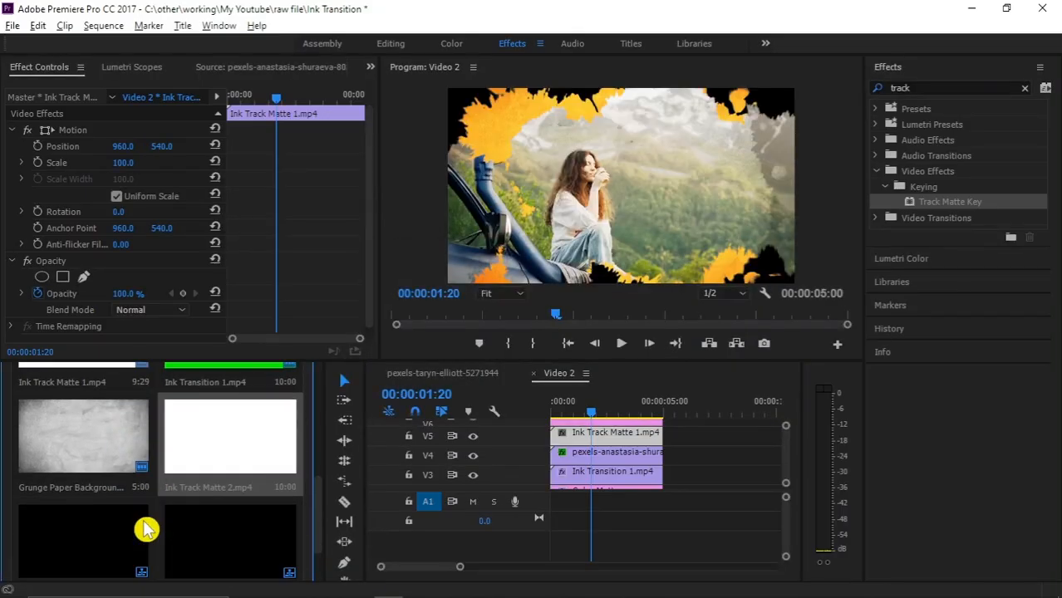
# Preview Ink Track Matte 2.mp4 and replace the Ink Track Matte 1.mp4 clip on V5 with it from the bin
pyautogui.doubleClick(224, 422)
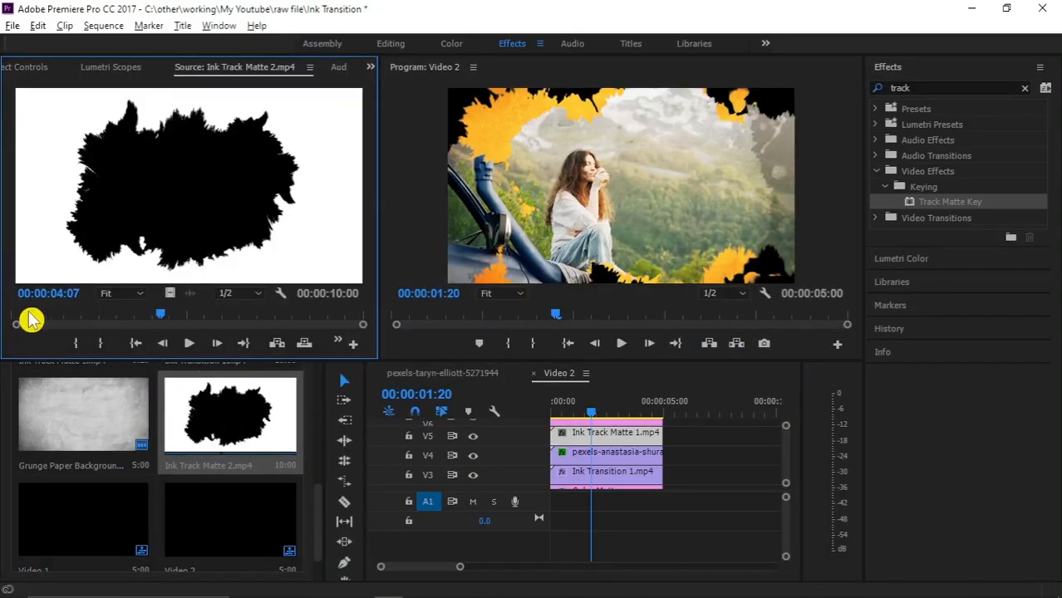
pyautogui.moveTo(30, 320)
pyautogui.mouseDown()
pyautogui.moveTo(294, 303)
pyautogui.moveTo(240, 314)
pyautogui.mouseUp()
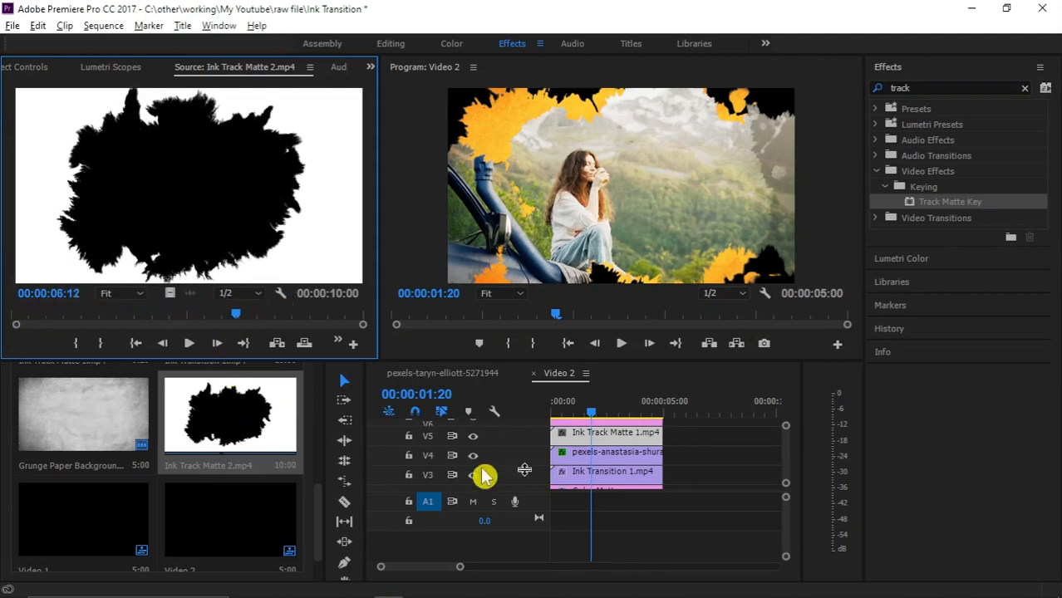
pyautogui.moveTo(229, 445); pyautogui.dragTo(603, 457)
pyautogui.rightClick(646, 441)
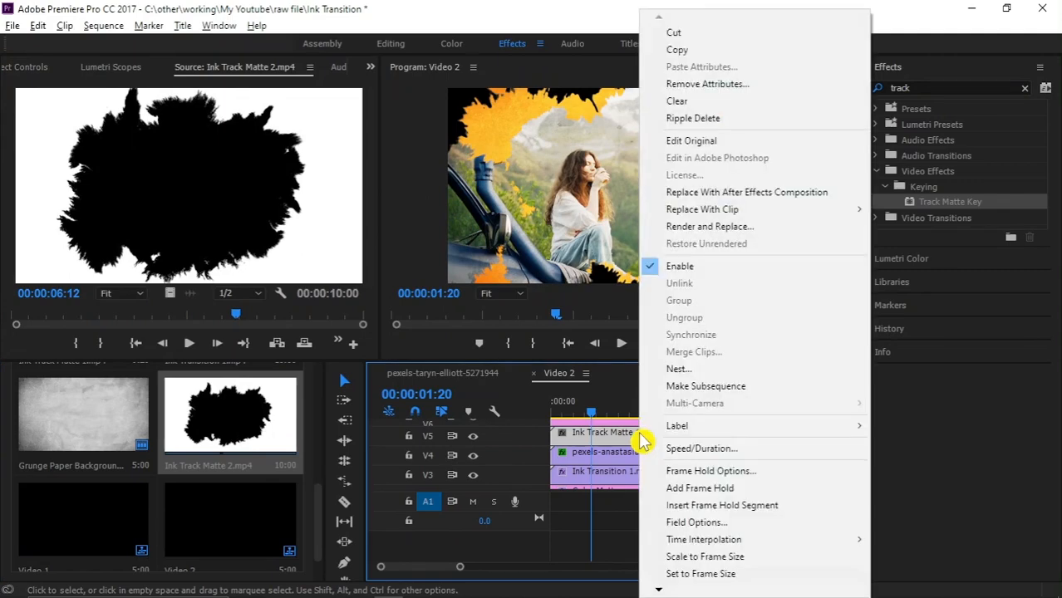
pyautogui.moveTo(710, 215)
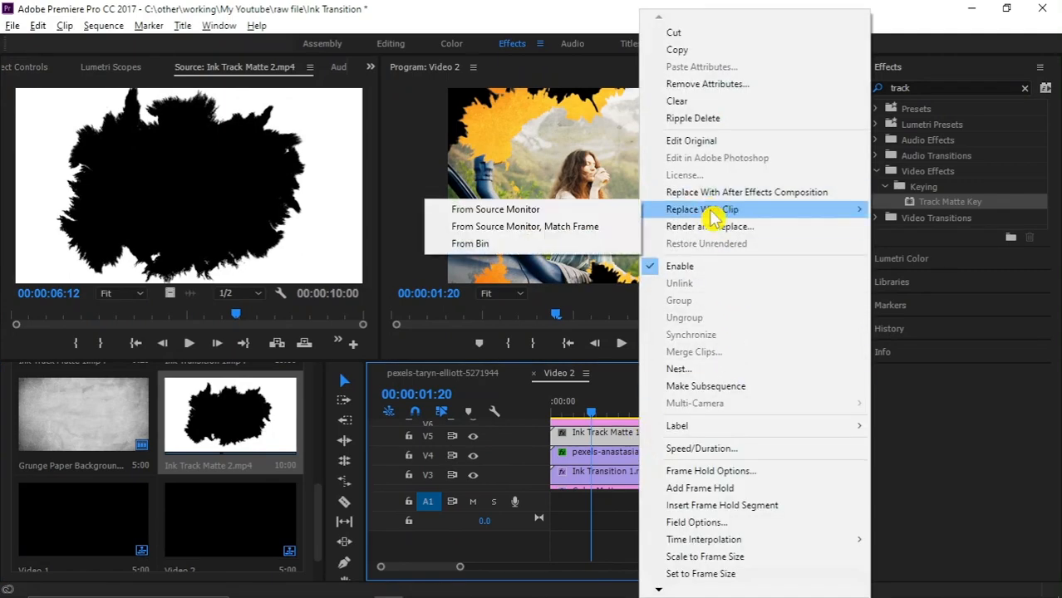
pyautogui.click(499, 245)
# At 00:00:02:09, set the Ink Track Matte 2.mp4 clip's horizontal Position to 642 and scrub back through the transition
pyautogui.moveTo(594, 415)
pyautogui.mouseDown()
pyautogui.moveTo(565, 416)
pyautogui.moveTo(617, 408)
pyautogui.moveTo(604, 439)
pyautogui.mouseUp()
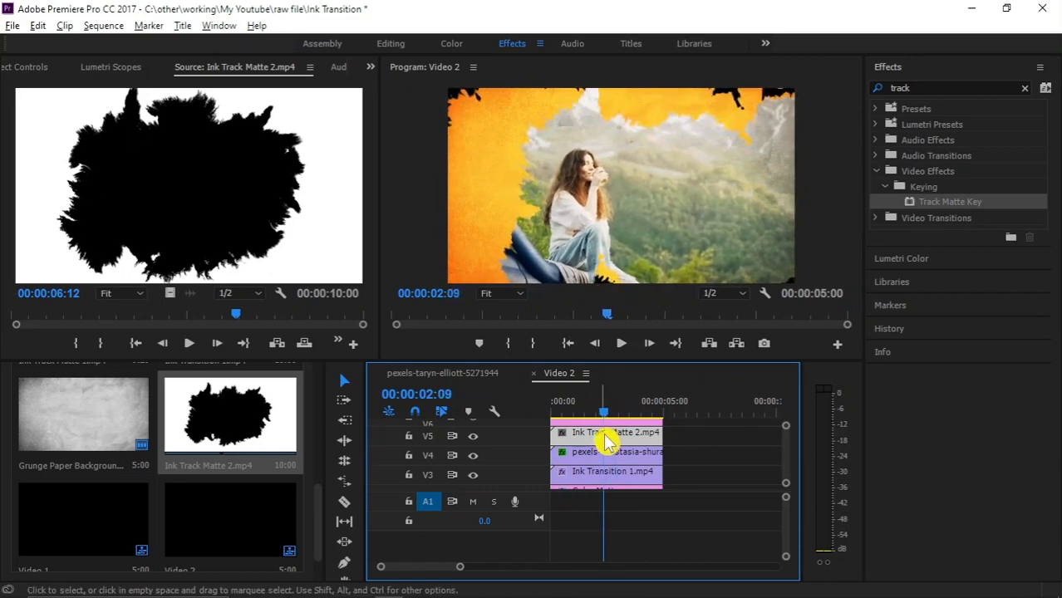
pyautogui.click(20, 68)
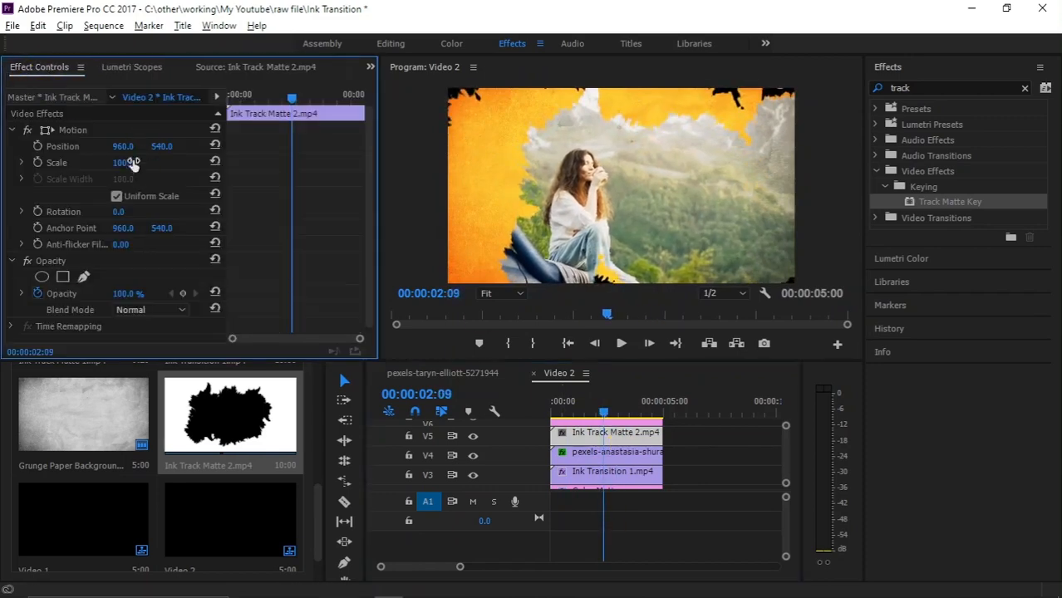
pyautogui.moveTo(122, 146); pyautogui.dragTo(77, 145)
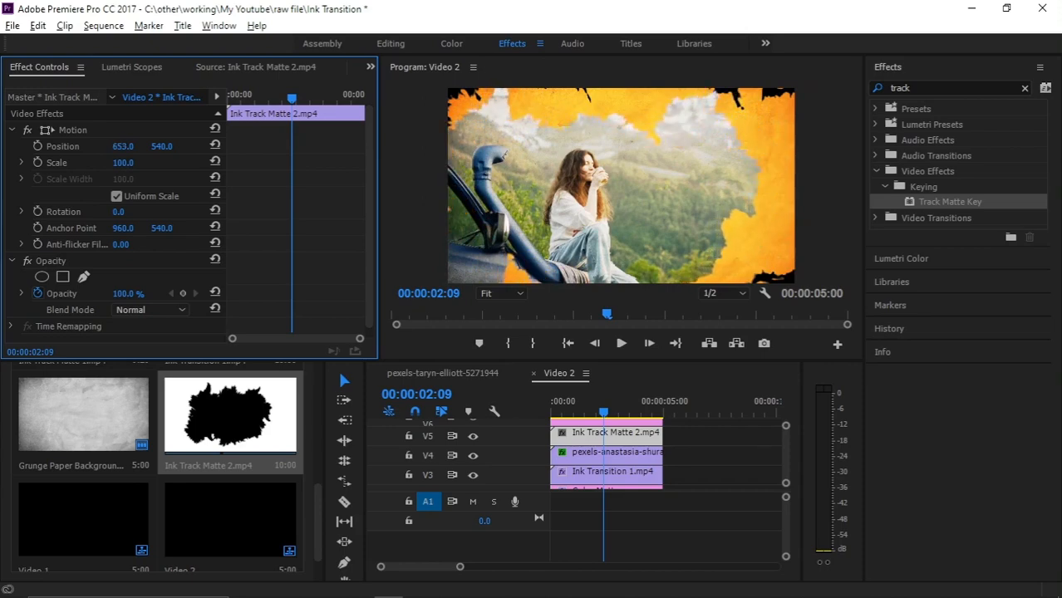
pyautogui.scroll(1, 588, 443)
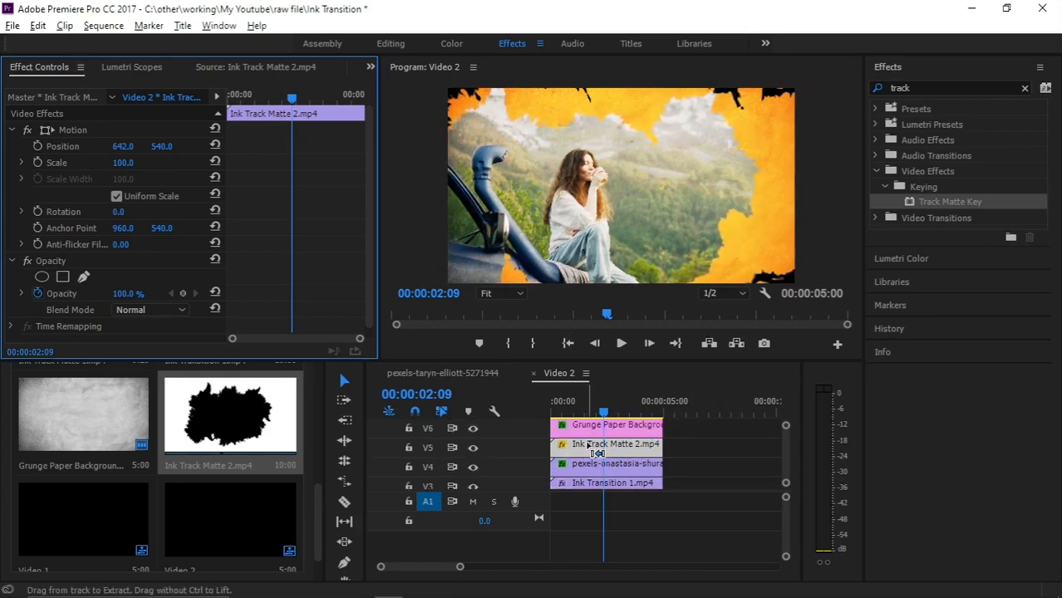
pyautogui.moveTo(602, 412)
pyautogui.mouseDown()
pyautogui.moveTo(563, 422)
pyautogui.moveTo(625, 408)
pyautogui.moveTo(560, 409)
pyautogui.moveTo(572, 416)
pyautogui.mouseUp()
# Open the pexels-taryn-elliott-5271944 sequence and play the Video 1 to Video 2 transition from the start
pyautogui.click(475, 379)
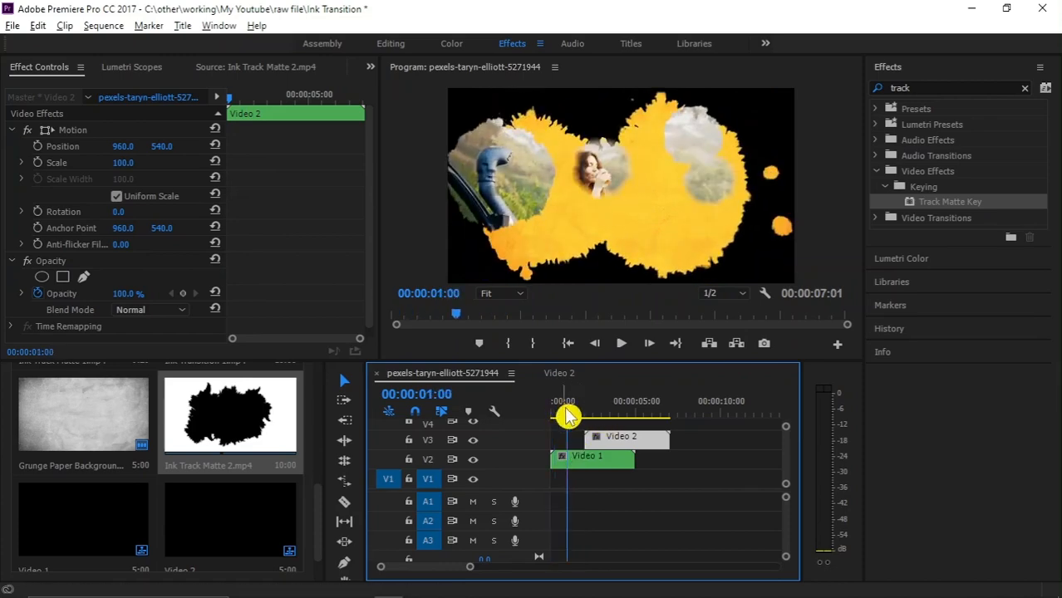
pyautogui.click(587, 456)
pyautogui.moveTo(572, 424)
pyautogui.mouseDown()
pyautogui.moveTo(621, 410)
pyautogui.moveTo(551, 422)
pyautogui.mouseUp()
pyautogui.click(599, 464)
pyautogui.press('space')
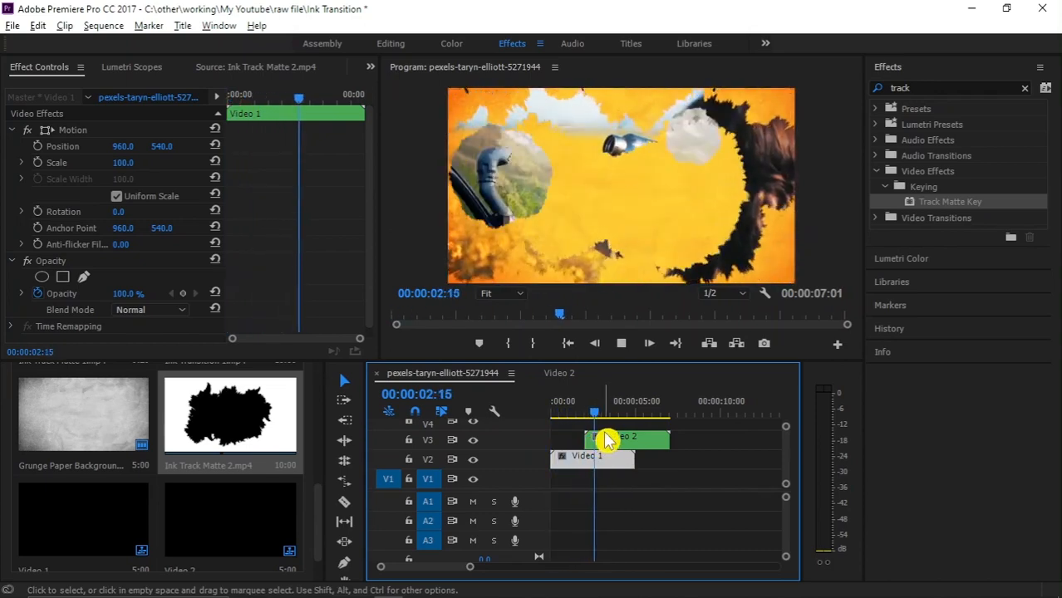
pyautogui.press('space')
# Select the Video 2 clip and hide track V2 to inspect Video 2 on its own at 00:00:04:00
pyautogui.click(630, 446)
pyautogui.moveTo(630, 446); pyautogui.dragTo(632, 443)
pyautogui.click(473, 462)
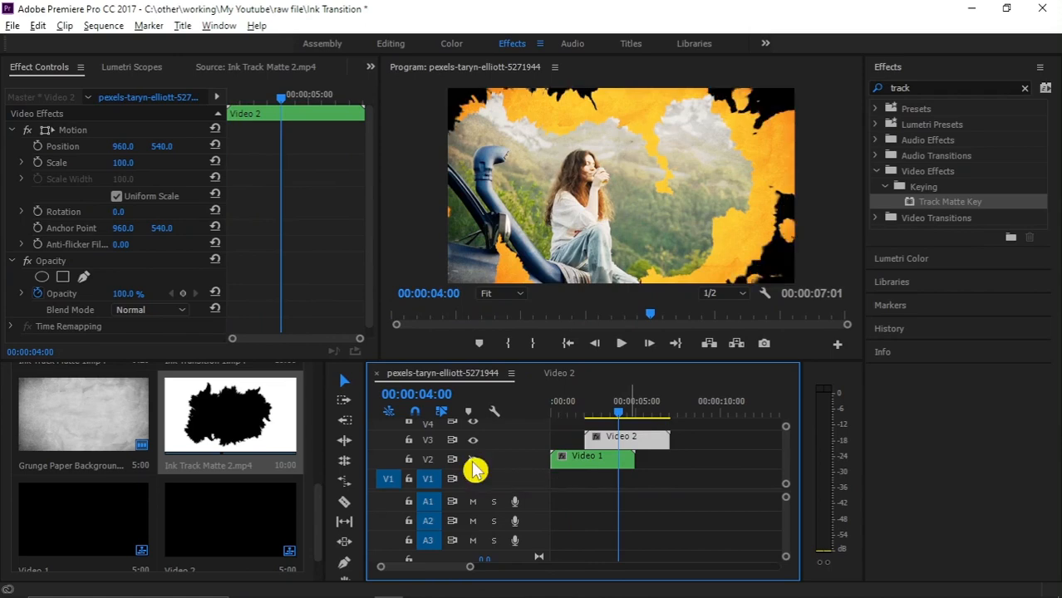
# Play back the sequence from 00:00:00:00 and replay the overlap between Video 1 and Video 2
pyautogui.click(571, 414)
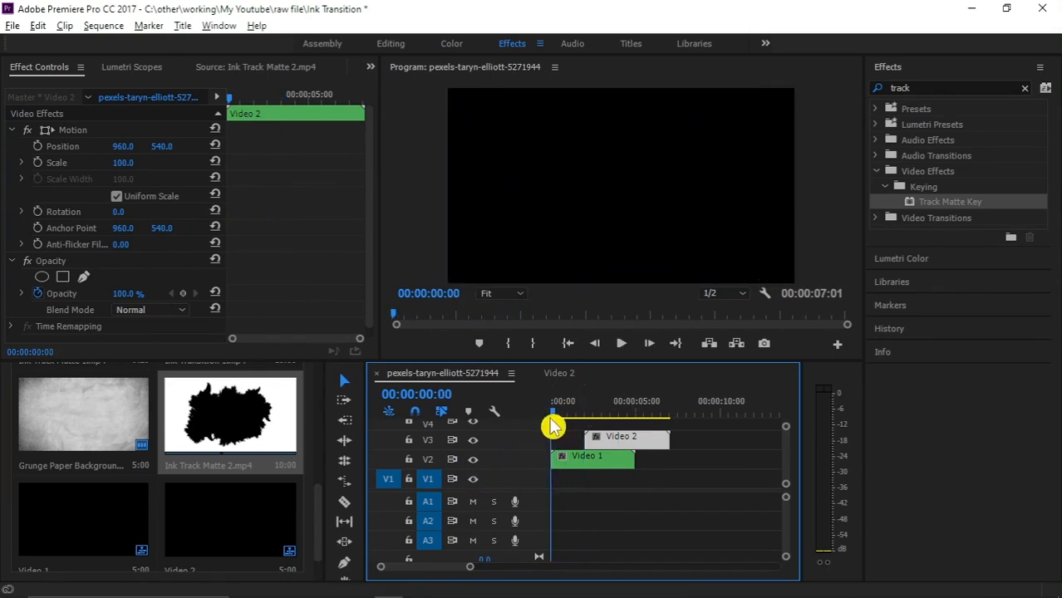
pyautogui.press('space')
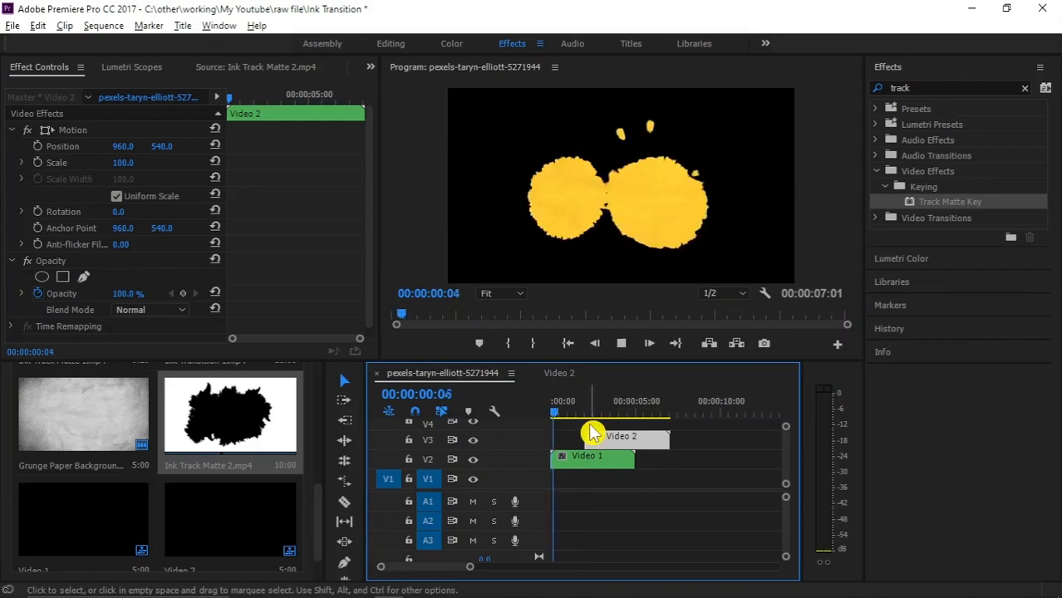
pyautogui.click(610, 482)
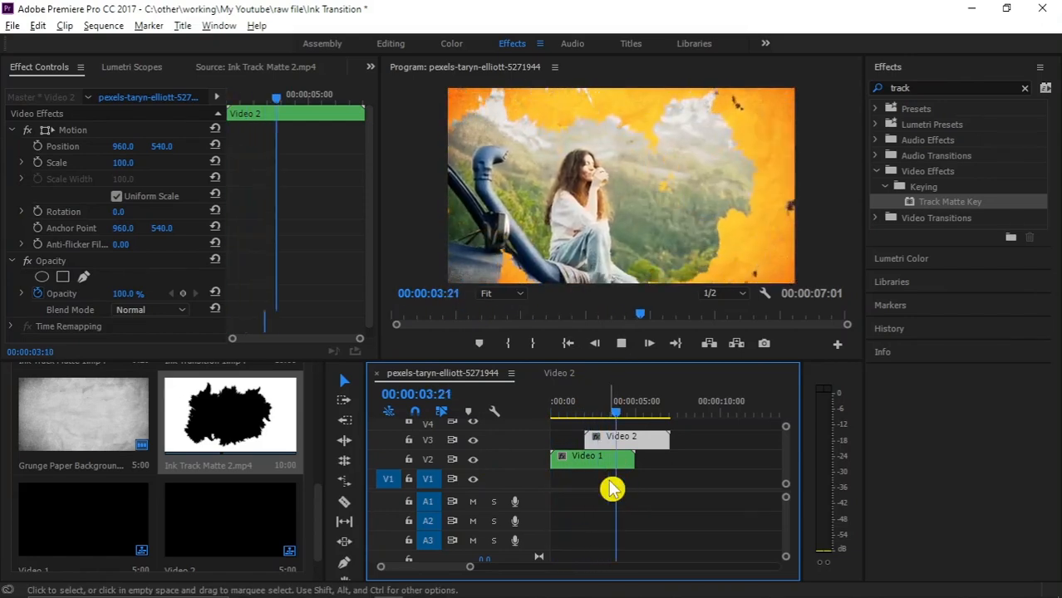
pyautogui.click(617, 407)
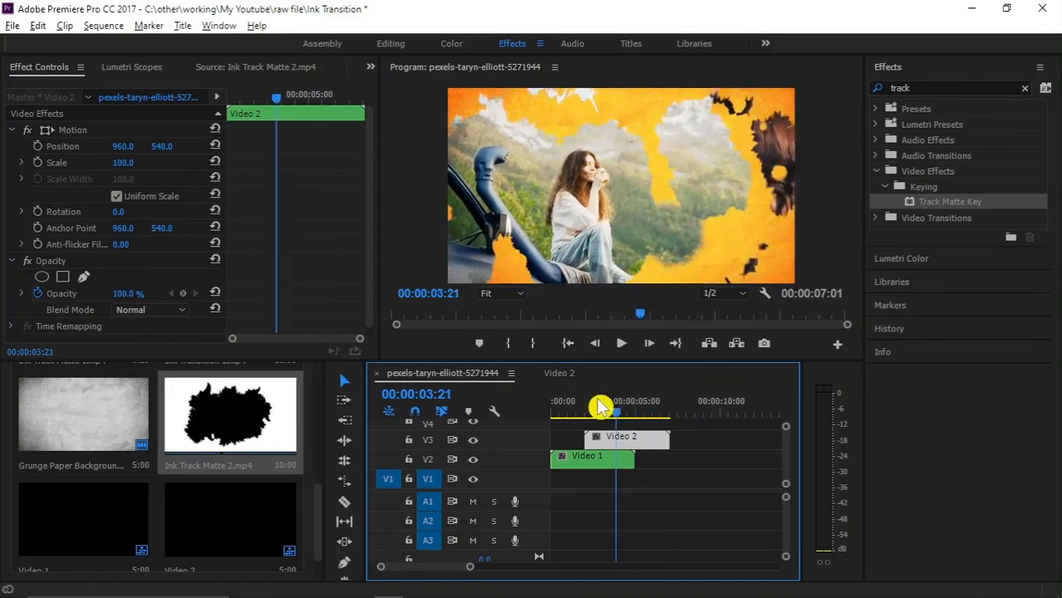
pyautogui.press('space')
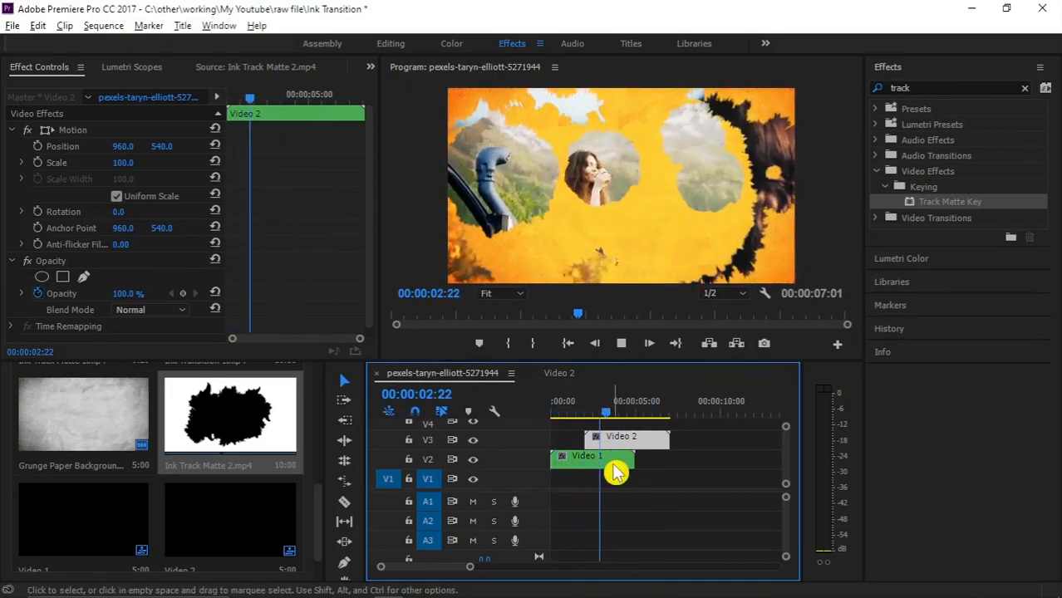
# Move the Video 2 clip up to V4 and the Video 1 clip up to V3, keeping their timing
pyautogui.moveTo(589, 400); pyautogui.dragTo(568, 411)
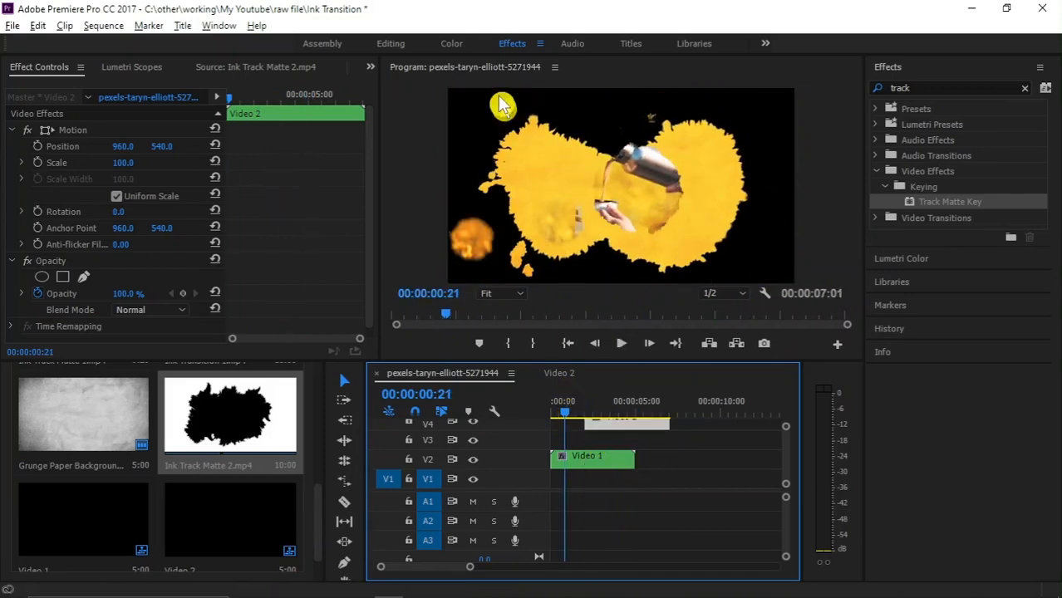
pyautogui.click(581, 476)
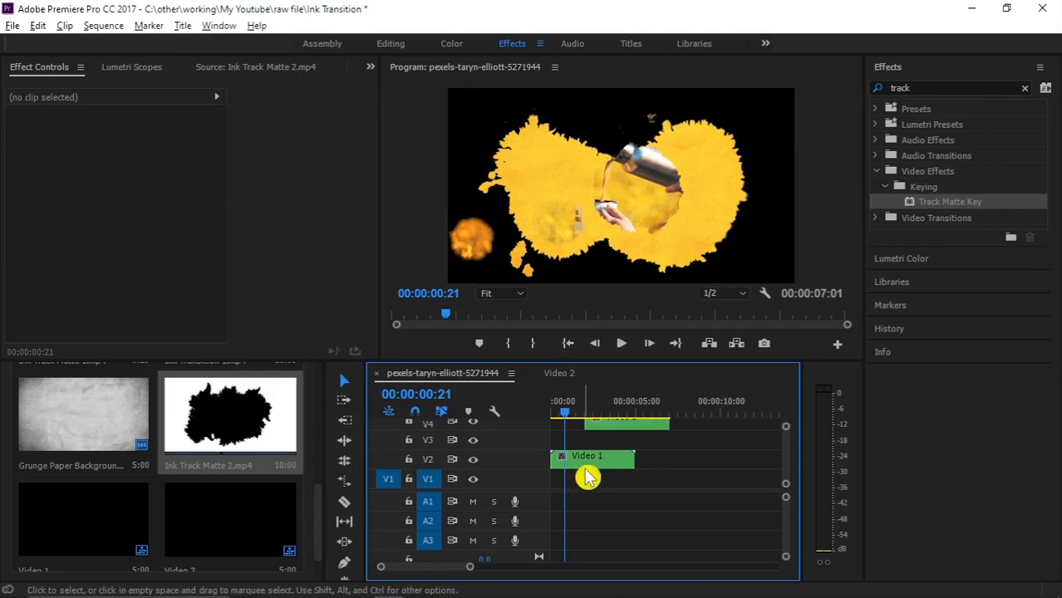
pyautogui.click(588, 465)
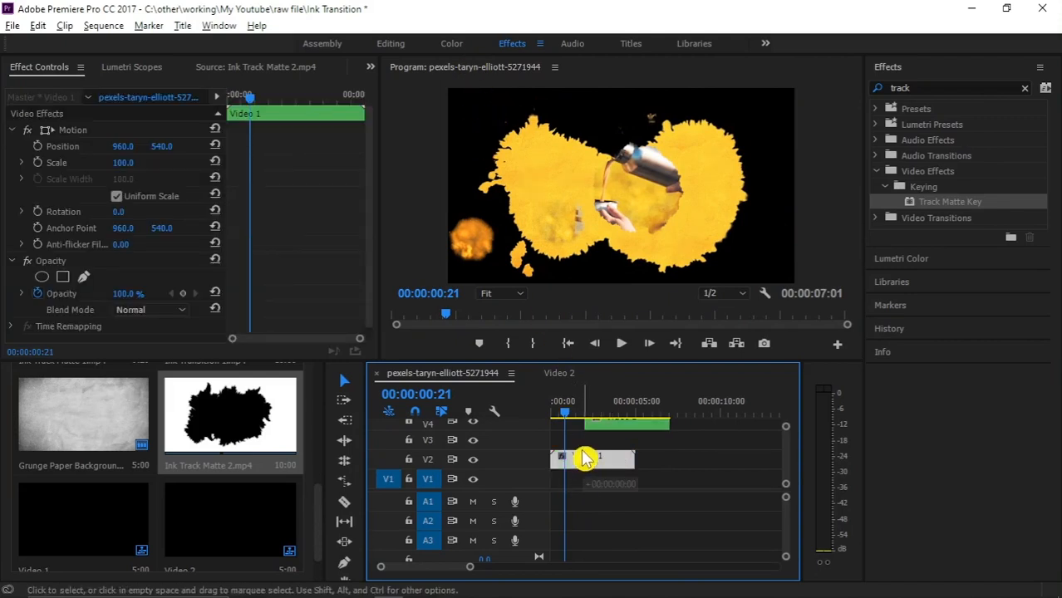
pyautogui.moveTo(584, 458); pyautogui.dragTo(584, 446)
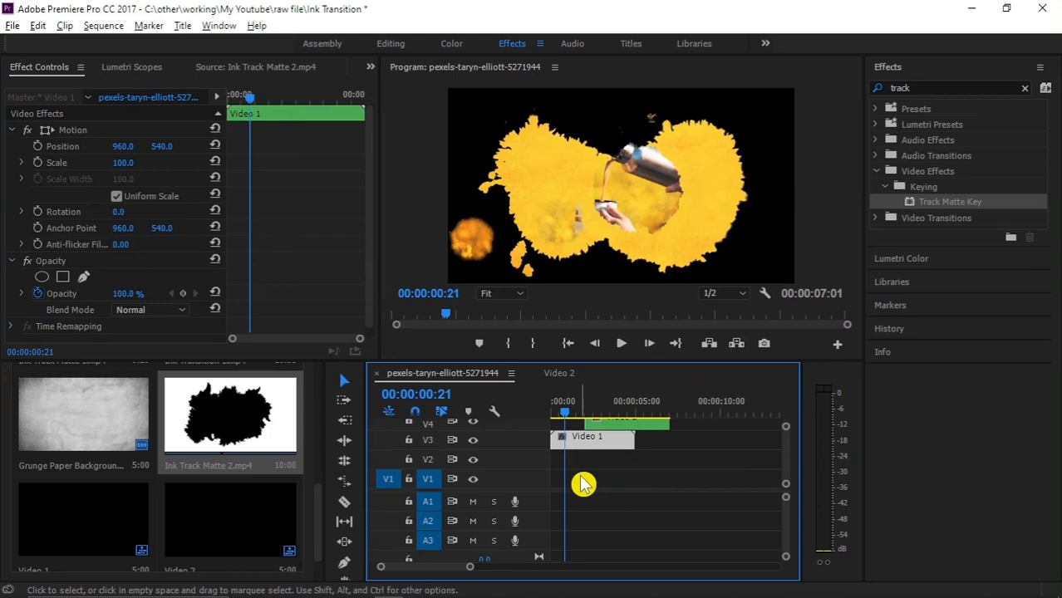
# Place the Color Matte from the bin at the start of V1 and extend its end to 00:00:07:22
pyautogui.moveTo(323, 526); pyautogui.dragTo(319, 411)
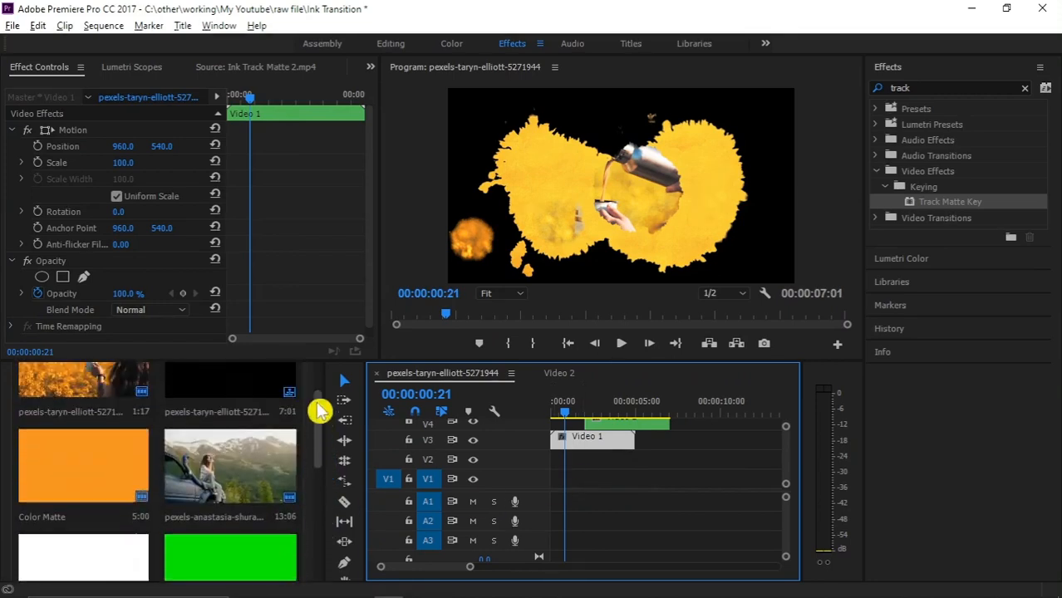
pyautogui.moveTo(96, 490); pyautogui.dragTo(561, 482)
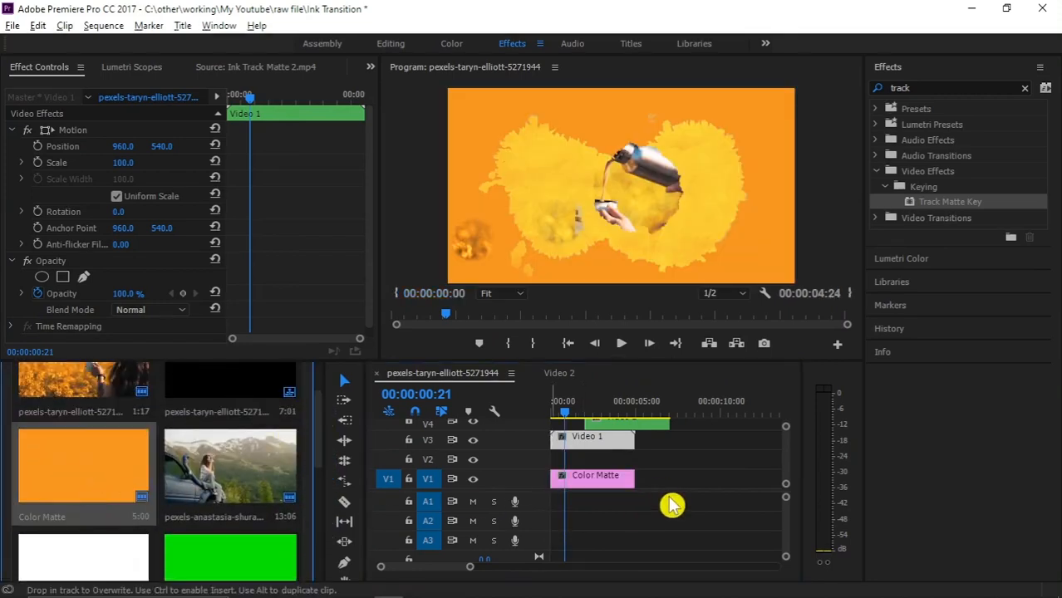
pyautogui.moveTo(639, 479); pyautogui.dragTo(683, 480)
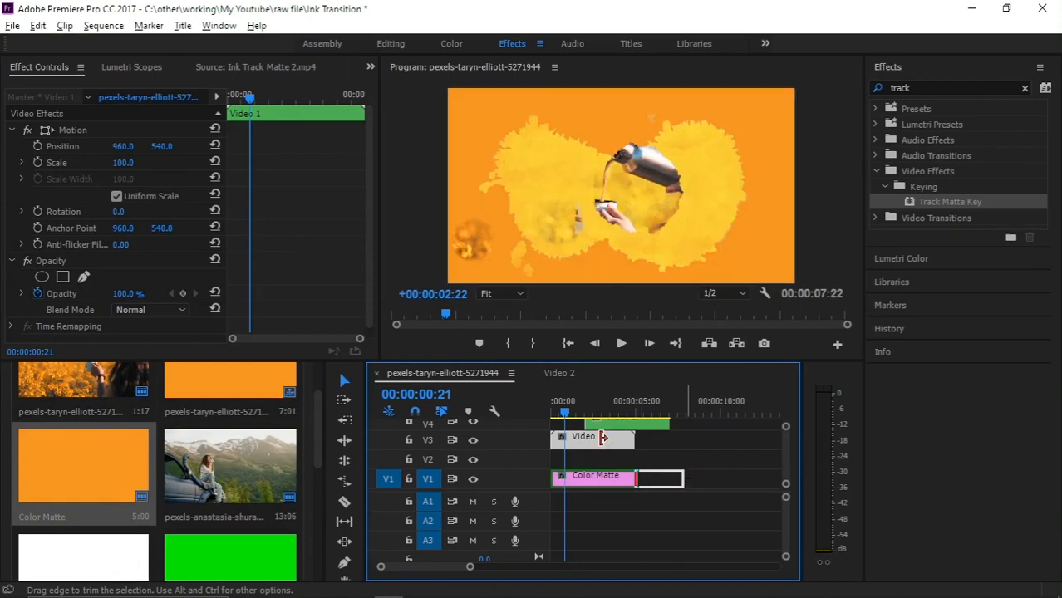
pyautogui.click(573, 482)
# Place Grunge Paper Background.jpg at the start of V2 and extend it to the Color Matte's end
pyautogui.moveTo(323, 455)
pyautogui.mouseDown()
pyautogui.moveTo(330, 498)
pyautogui.moveTo(279, 536)
pyautogui.mouseUp()
pyautogui.moveTo(81, 486); pyautogui.dragTo(555, 472)
pyautogui.moveTo(635, 457); pyautogui.dragTo(683, 458)
# Set the Grunge Paper Background.jpg clip's Blend Mode to Overlay
pyautogui.click(589, 458)
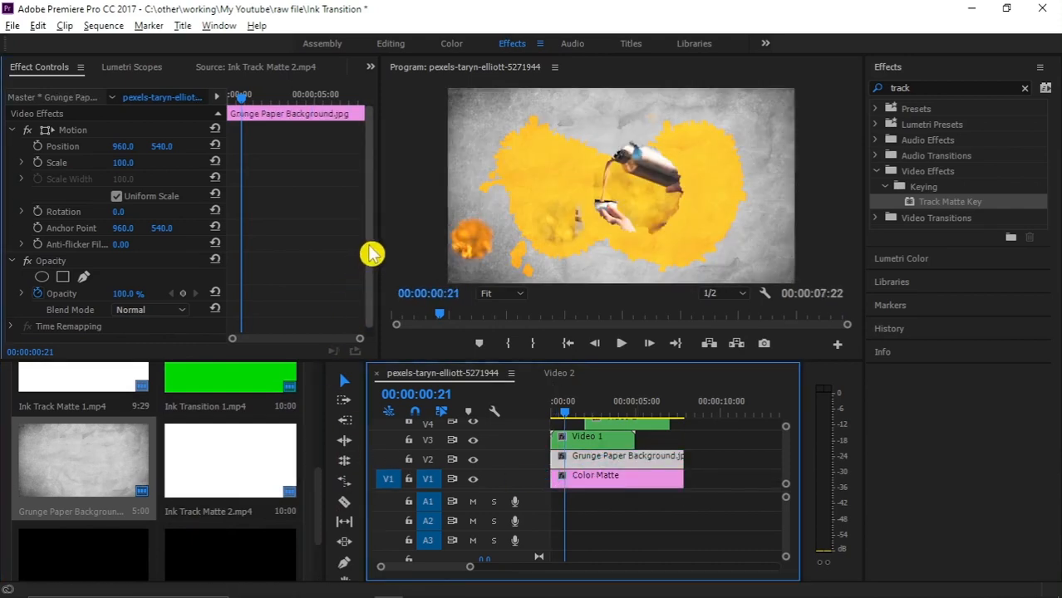
pyautogui.click(152, 310)
pyautogui.click(260, 336)
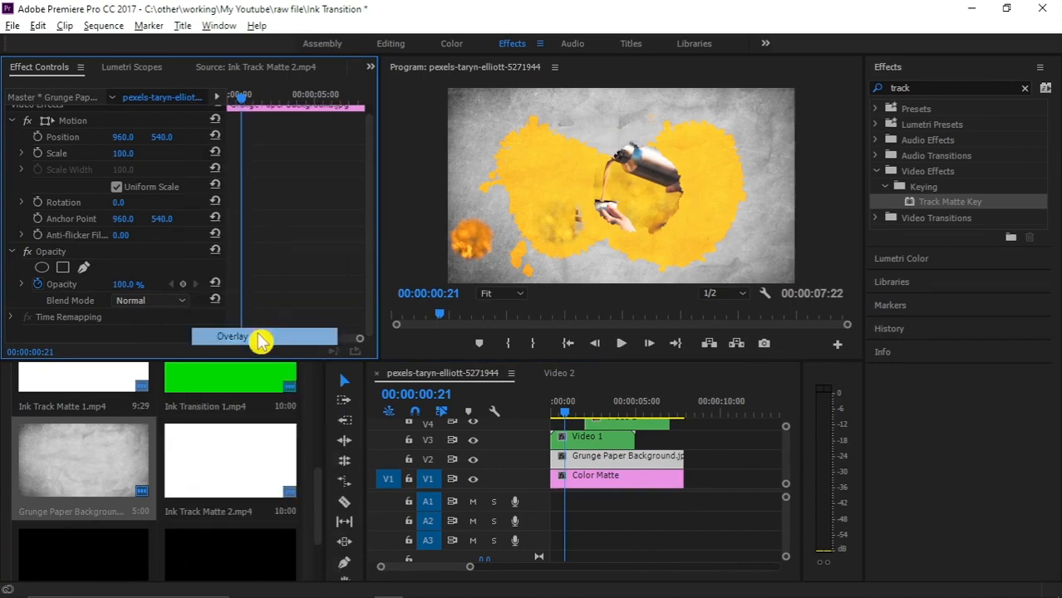
# Play the sequence from the start to review the transitions over the textured background
pyautogui.moveTo(572, 402); pyautogui.dragTo(546, 406)
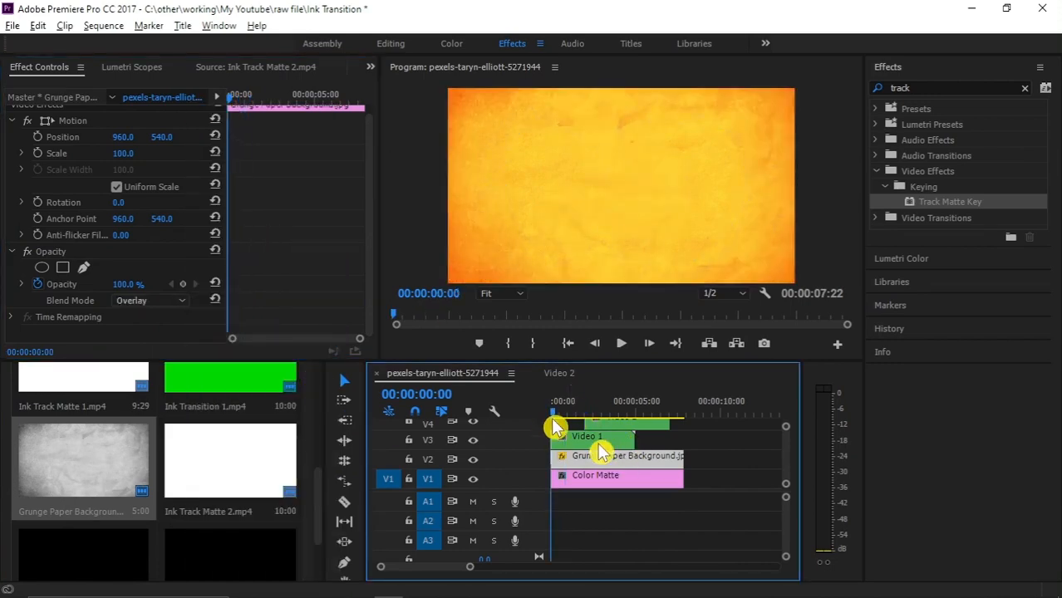
pyautogui.press('space')
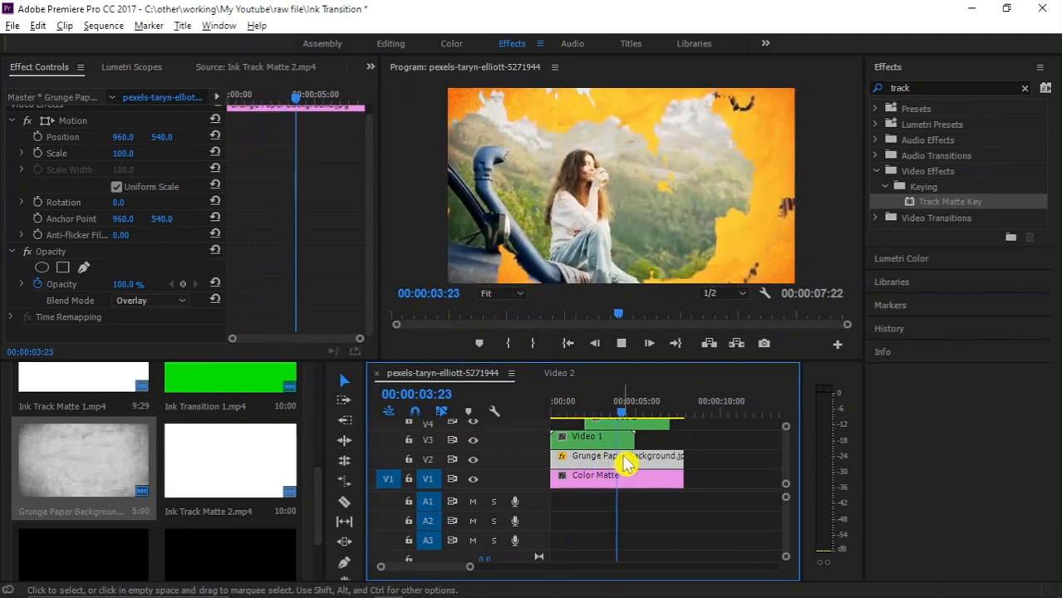
pyautogui.press('space')
# Move the Video 2 clip up from V4 to V5 and position the playhead at 00:00:01:02
pyautogui.moveTo(616, 404); pyautogui.dragTo(581, 420)
pyautogui.moveTo(785, 463); pyautogui.dragTo(788, 461)
pyautogui.moveTo(625, 479); pyautogui.dragTo(615, 462)
pyautogui.moveTo(575, 413); pyautogui.dragTo(573, 418)
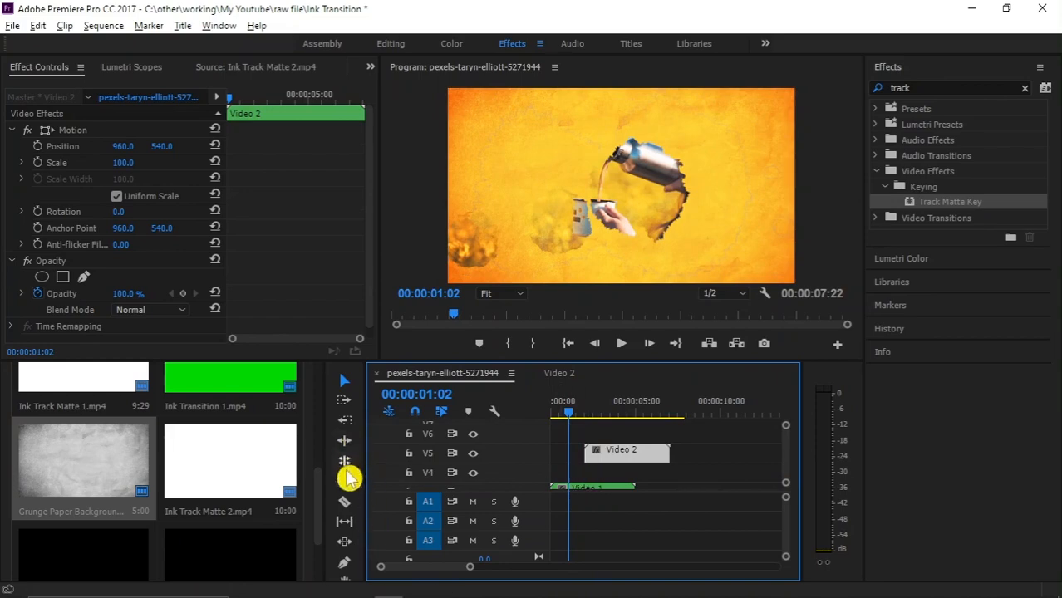
pyautogui.moveTo(362, 475)
pyautogui.mouseDown()
pyautogui.moveTo(394, 470)
pyautogui.moveTo(363, 475)
pyautogui.mouseUp()
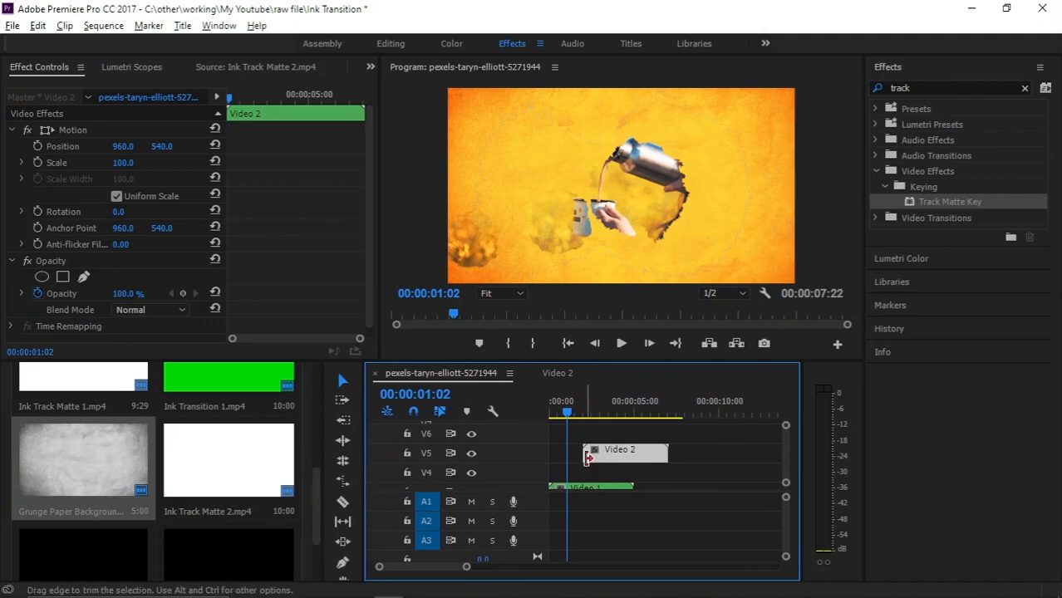
# Create a new 1920 by 1080 title named text1
pyautogui.hotkey('ctrl', 't')
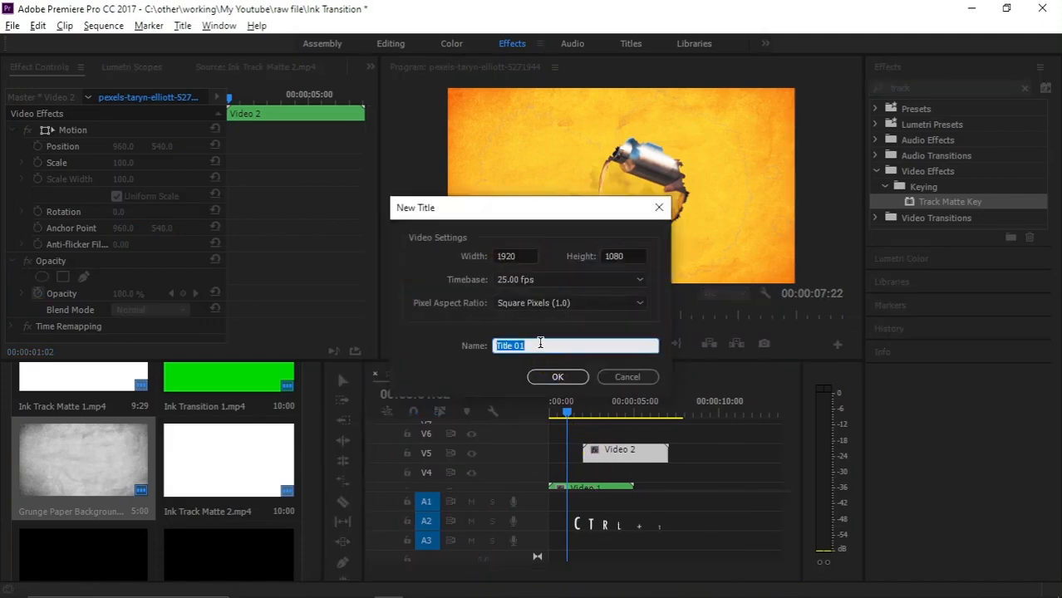
pyautogui.write('text')
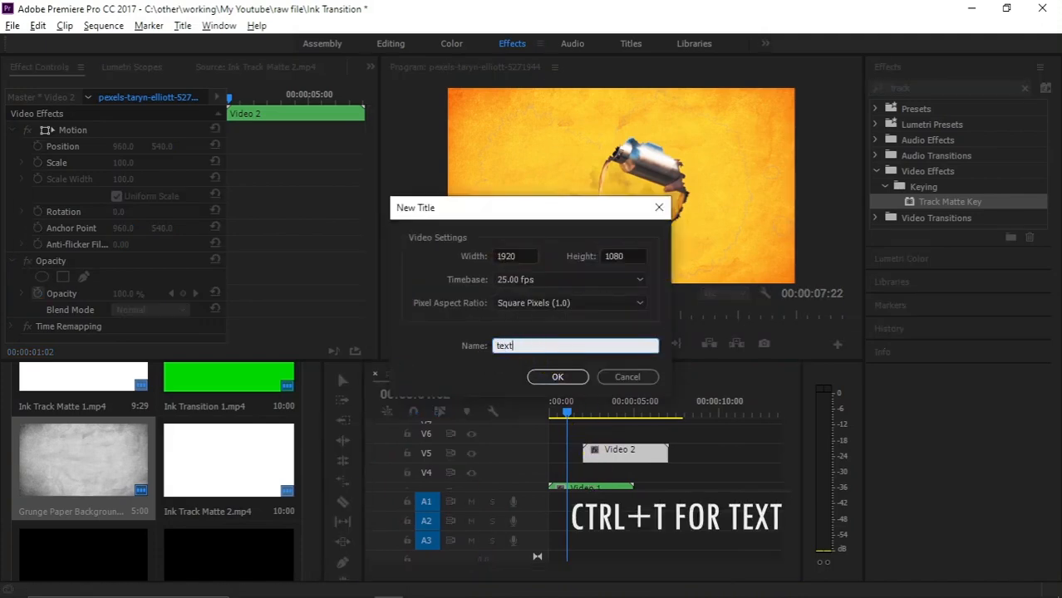
pyautogui.write('1')
pyautogui.click(548, 376)
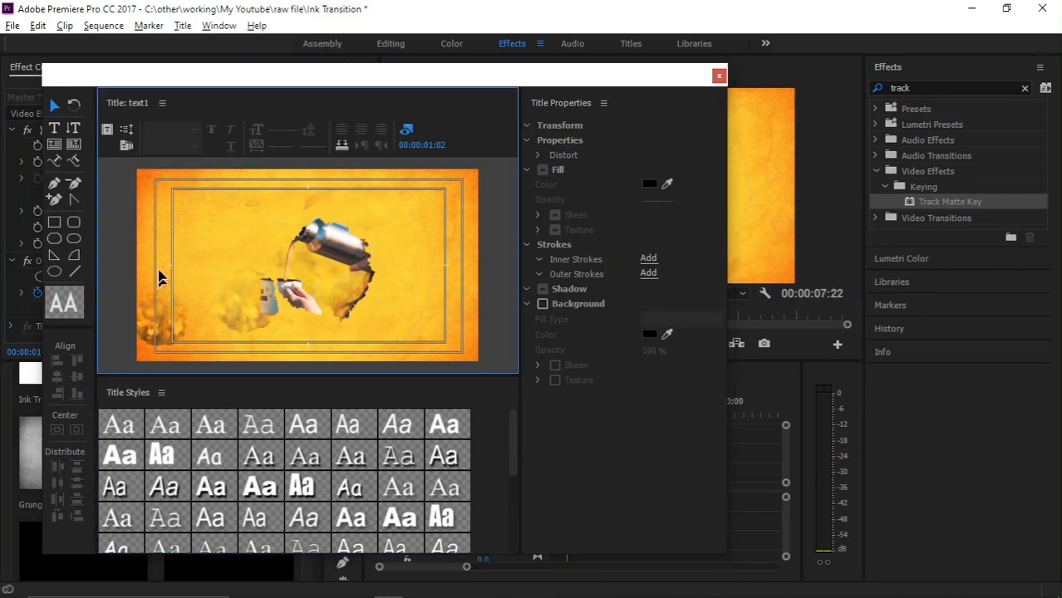
# Add the text INK TRANSITION with the Type tool in the upper-left part of the title frame
pyautogui.click(54, 129)
pyautogui.click(196, 233)
pyautogui.write('INK TRANSITION')
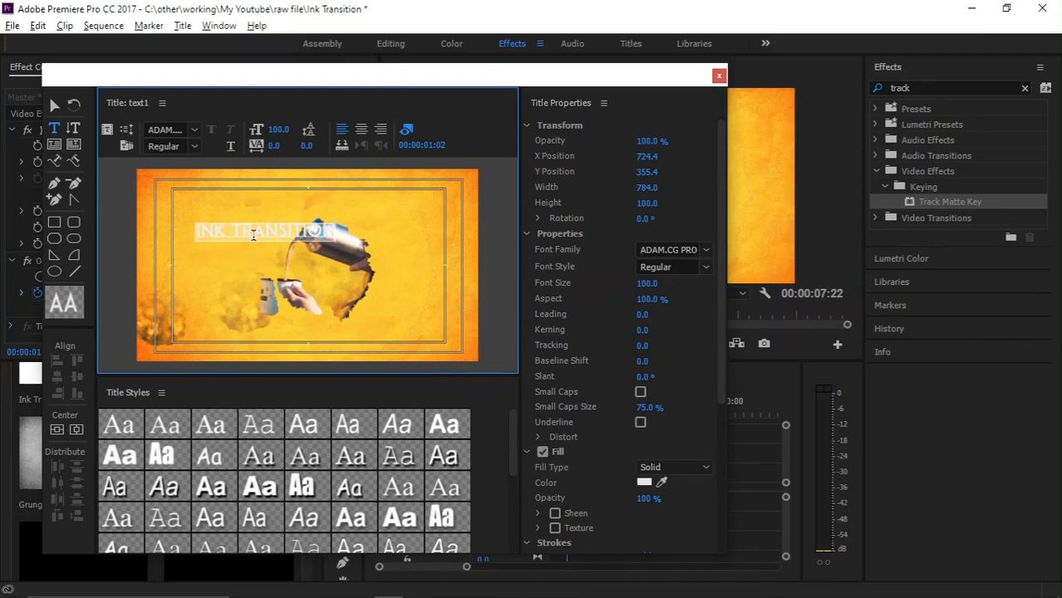
# Change the INK TRANSITION text's fill color to black
pyautogui.scroll(-5, 714, 308)
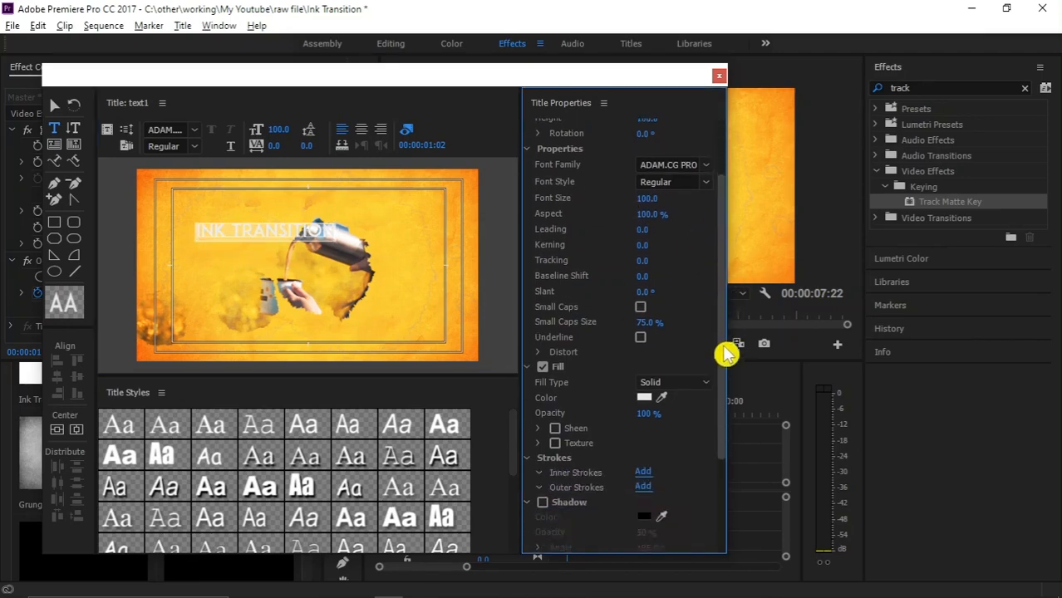
pyautogui.click(645, 332)
pyautogui.moveTo(441, 292); pyautogui.dragTo(532, 194)
pyautogui.click(703, 224)
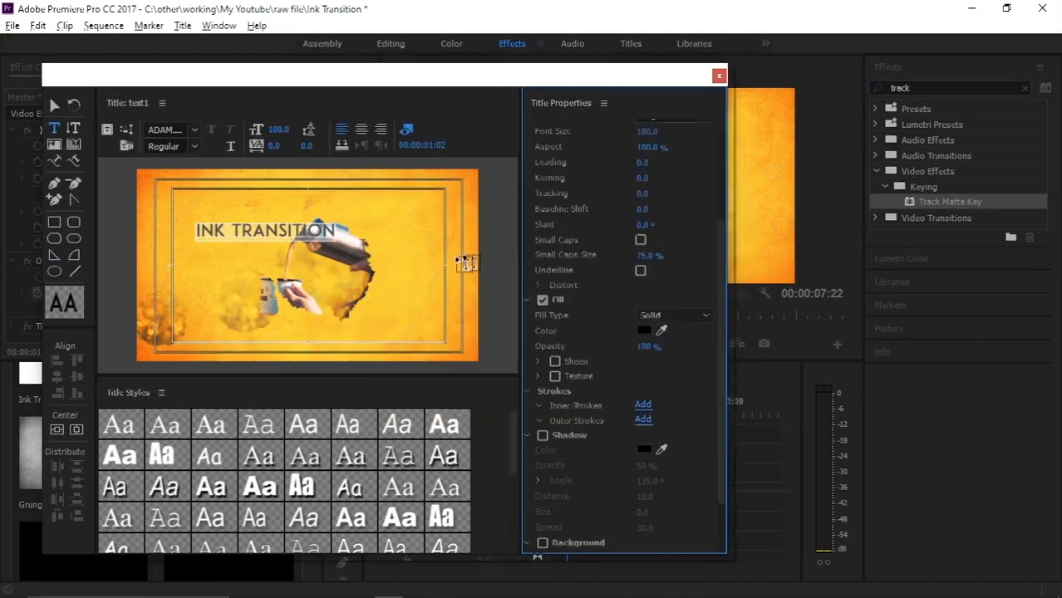
# Split the INK TRANSITION text onto two lines before TRANSITION and set its font family to Achievement
pyautogui.click(236, 230)
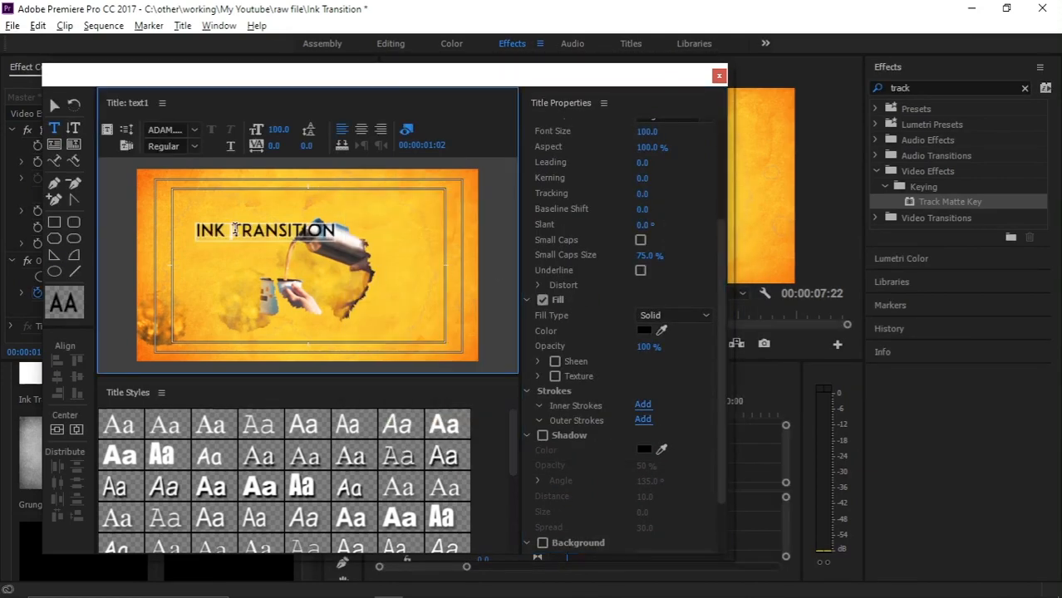
pyautogui.press('Return')
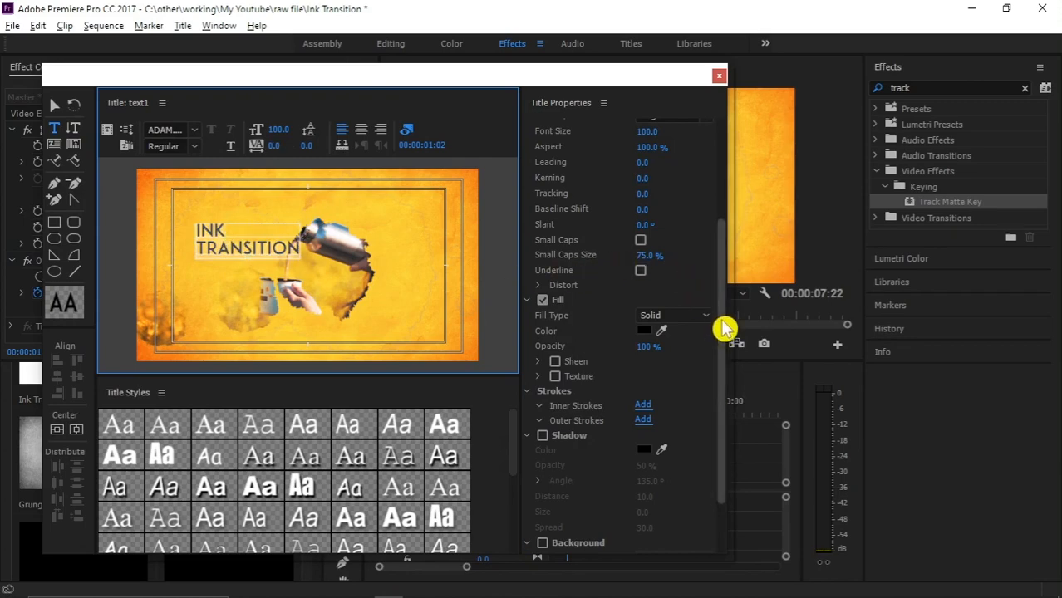
pyautogui.moveTo(723, 327); pyautogui.dragTo(718, 211)
pyautogui.click(708, 258)
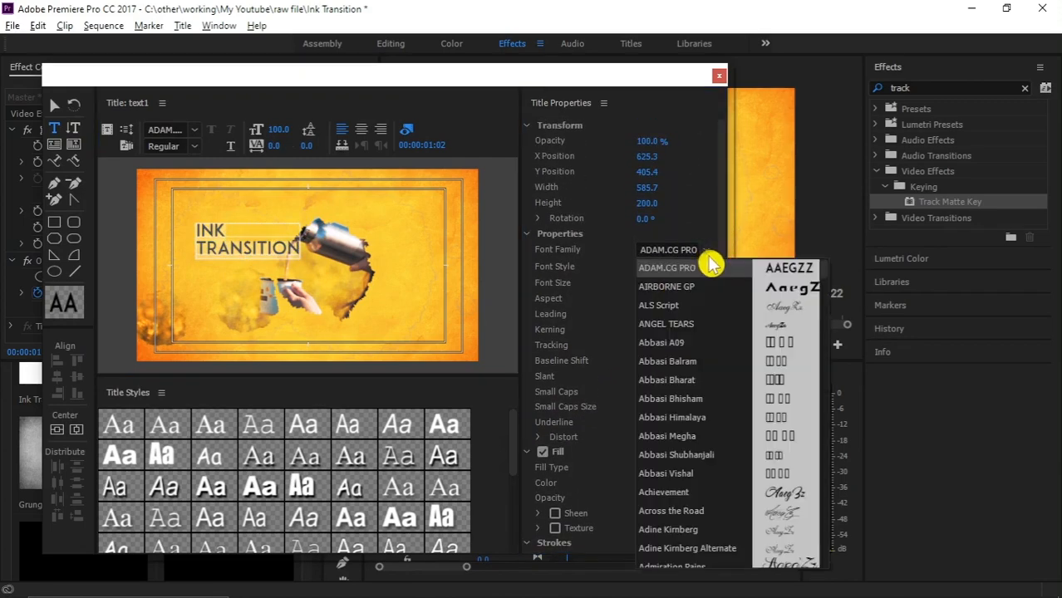
pyautogui.scroll(-5, 827, 285)
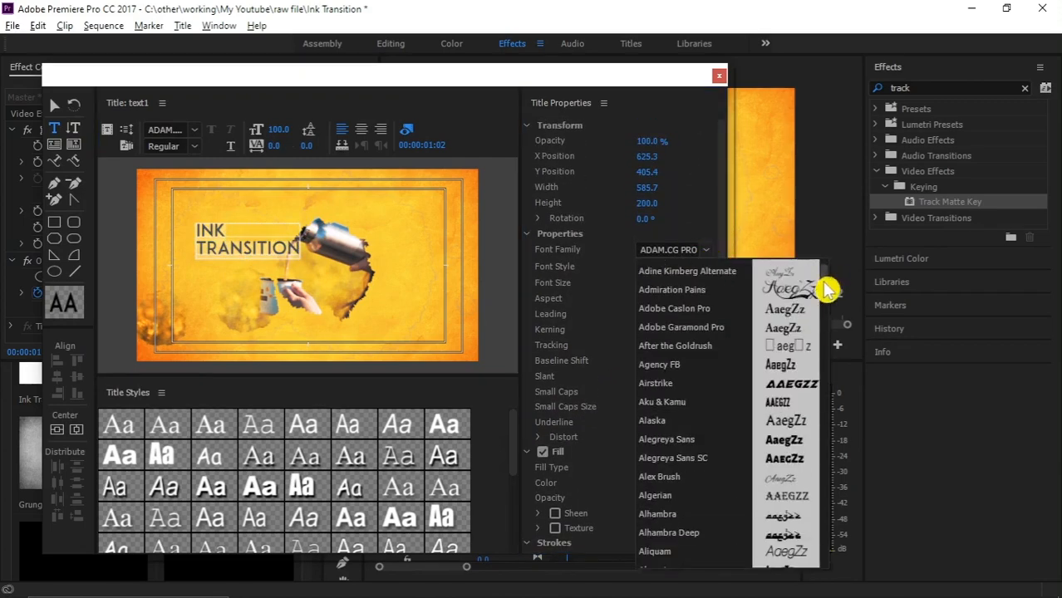
pyautogui.scroll(5, 785, 359)
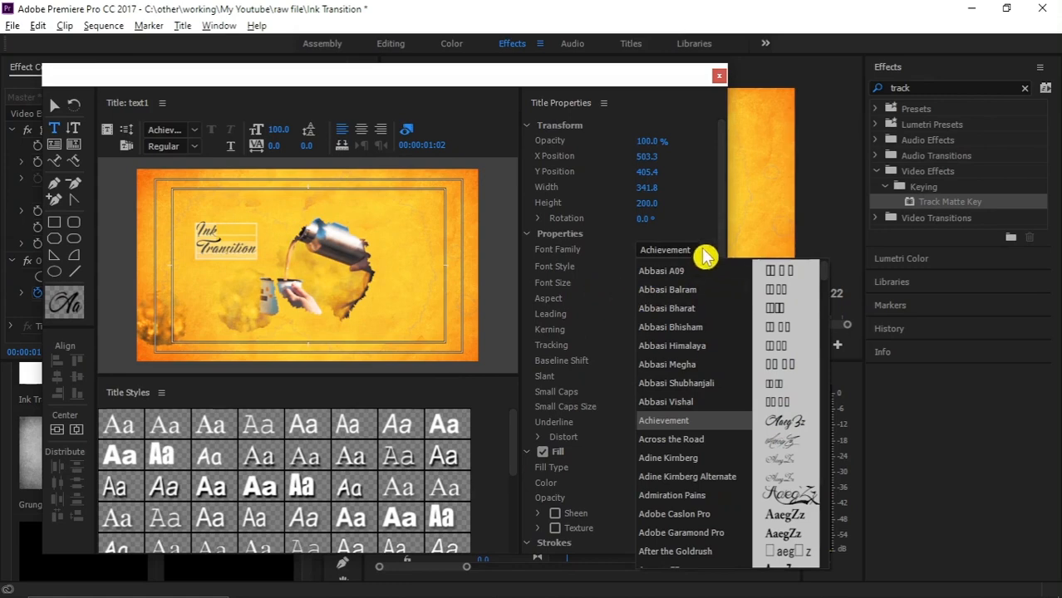
# Set the font size of the word Ink to 257.0, leaving the Transition line at its size
pyautogui.click(216, 235)
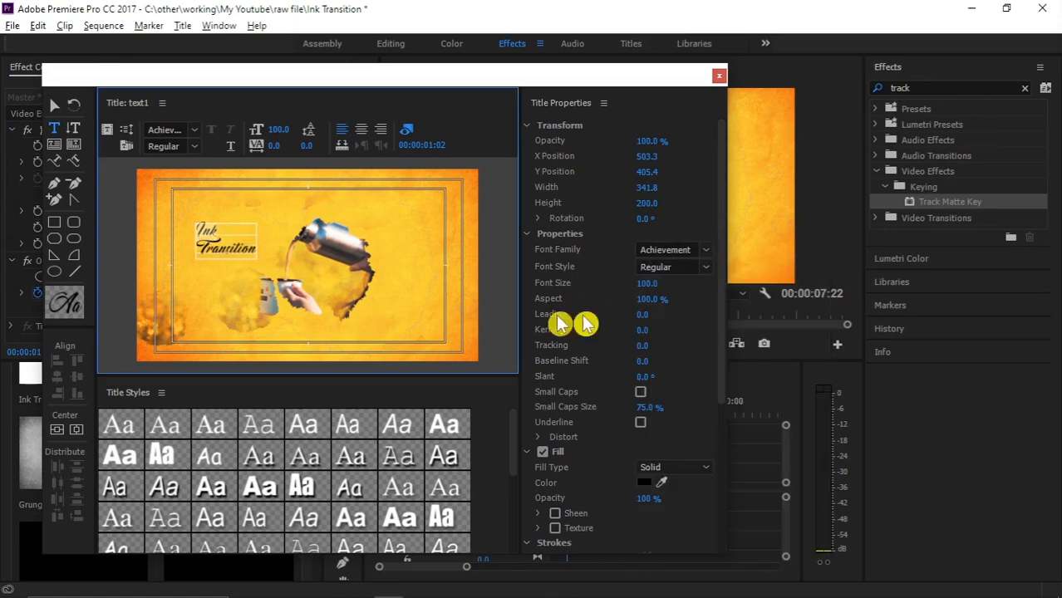
pyautogui.moveTo(645, 283); pyautogui.dragTo(770, 283)
pyautogui.click(215, 273)
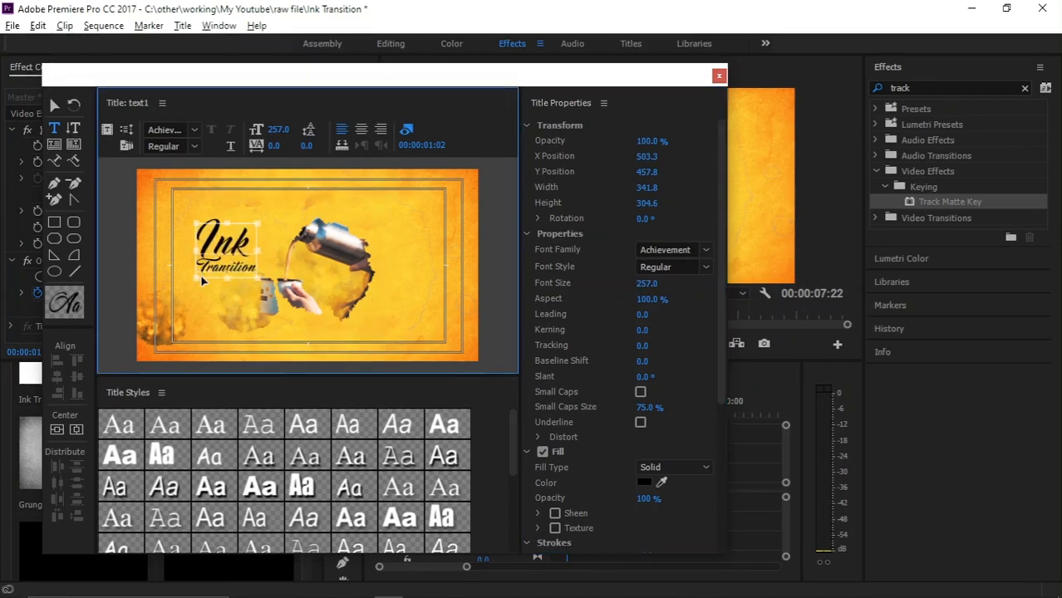
# Set the Transition line's leading to 22.0 and enlarge the whole text block to about 582 wide by 541 high
pyautogui.moveTo(201, 268); pyautogui.dragTo(256, 269)
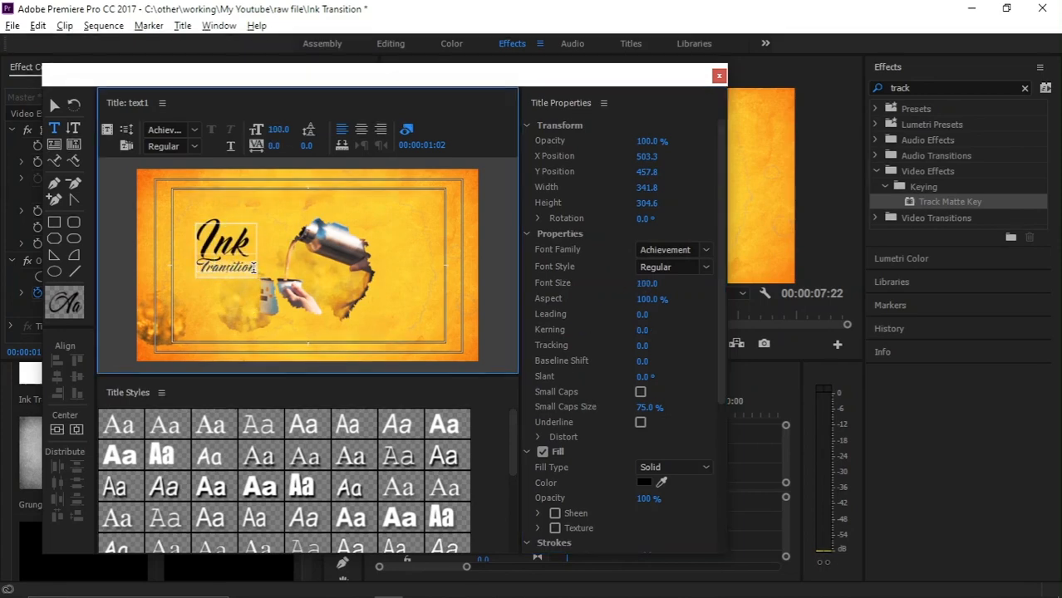
pyautogui.click(726, 347)
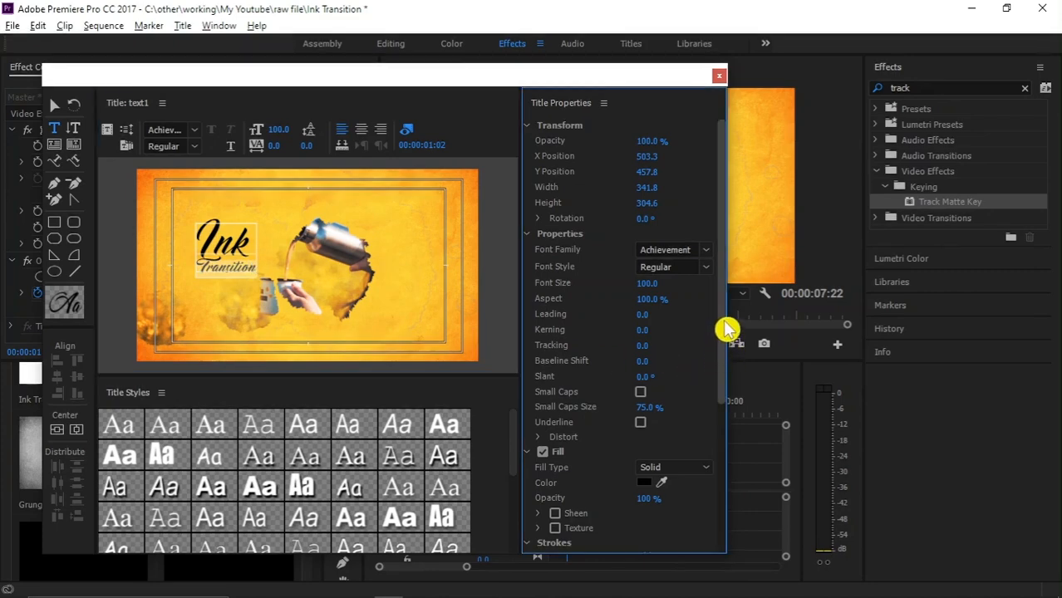
pyautogui.moveTo(640, 172); pyautogui.dragTo(685, 172)
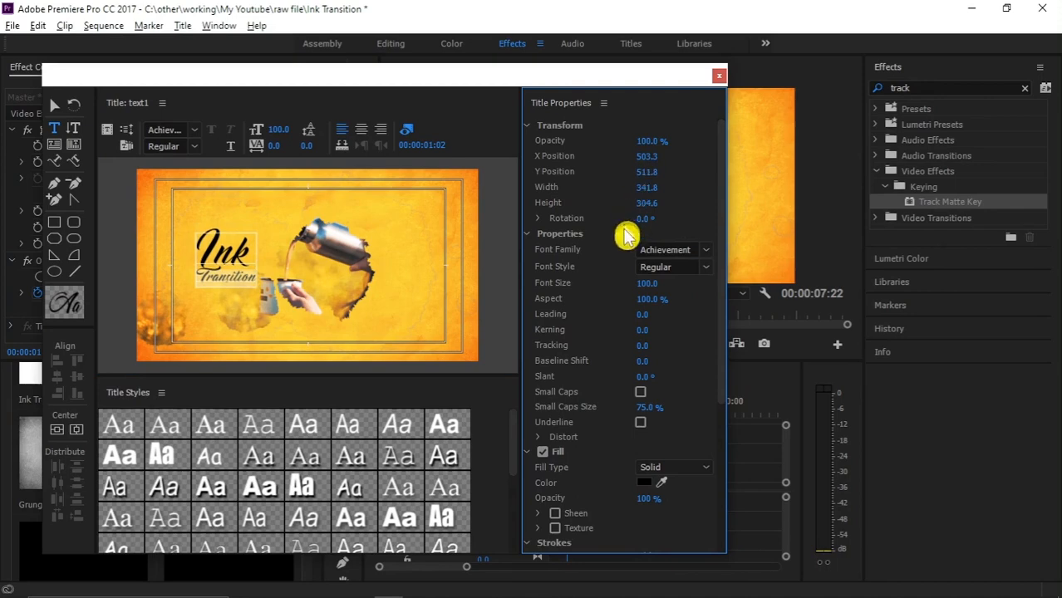
pyautogui.hotkey('ctrl', 'z')
pyautogui.scroll(-1, 724, 334)
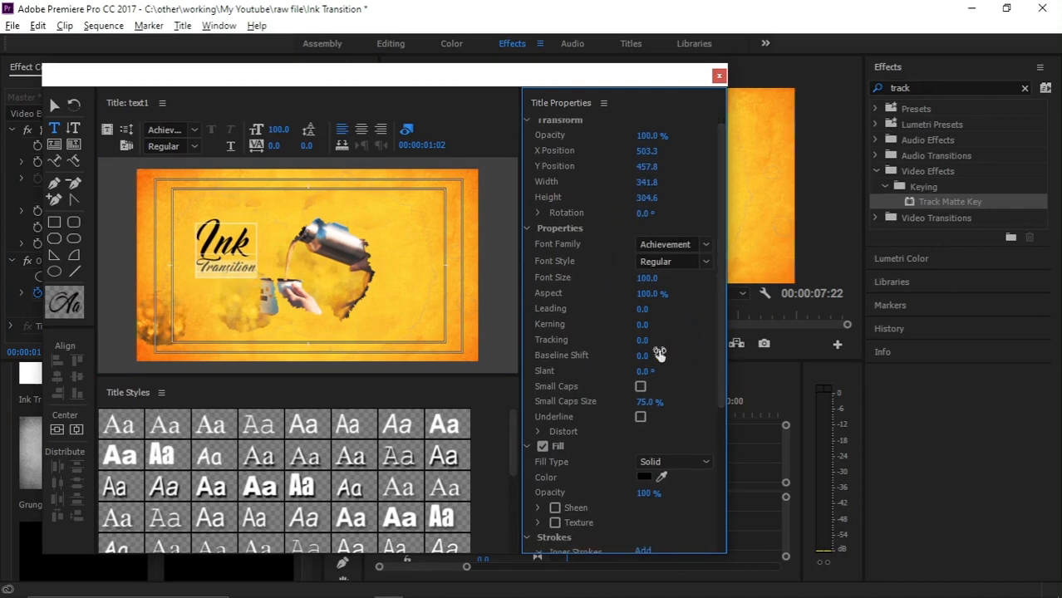
pyautogui.moveTo(640, 326); pyautogui.dragTo(696, 326)
pyautogui.hotkey('ctrl', 'z')
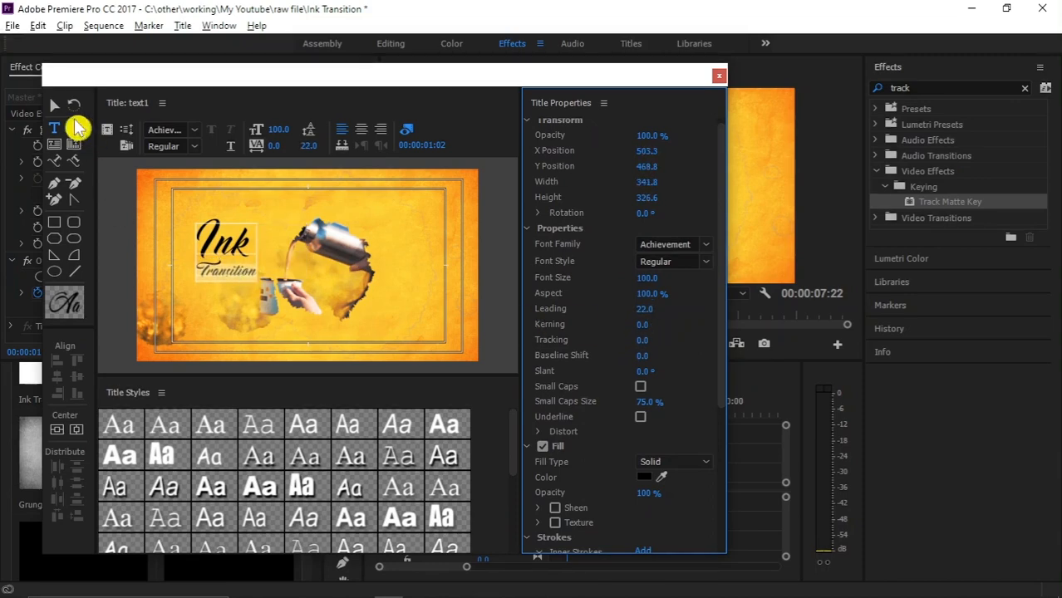
pyautogui.click(55, 107)
pyautogui.moveTo(241, 267)
pyautogui.mouseDown()
pyautogui.moveTo(234, 279)
pyautogui.moveTo(289, 325)
pyautogui.mouseUp()
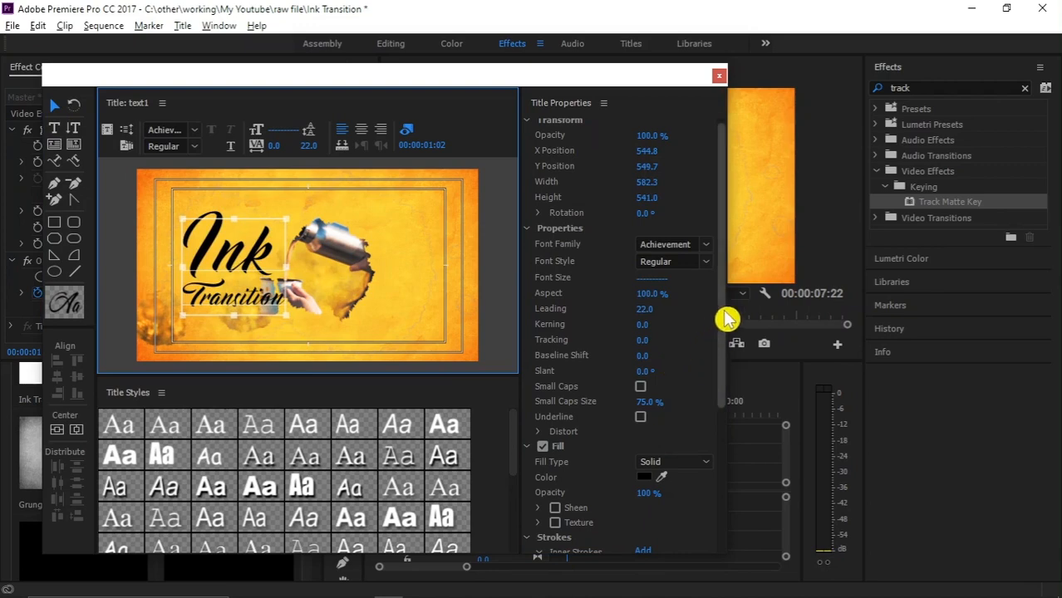
# Add an Edge-type inner stroke to the title text, coloured white (FFFFFF) with a size of 2.0
pyautogui.moveTo(722, 315); pyautogui.dragTo(724, 394)
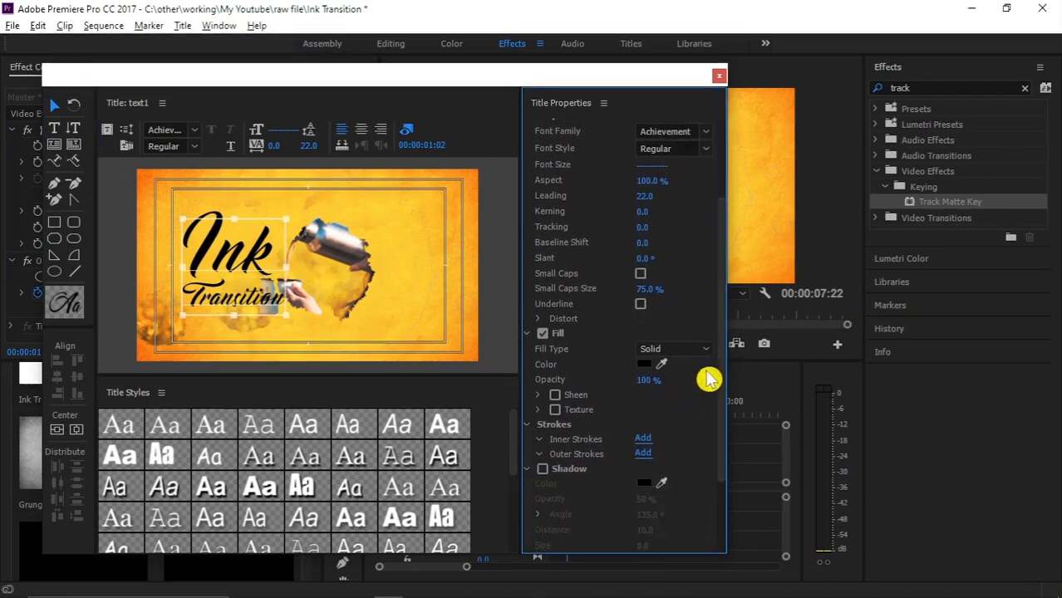
pyautogui.scroll(-2, 725, 394)
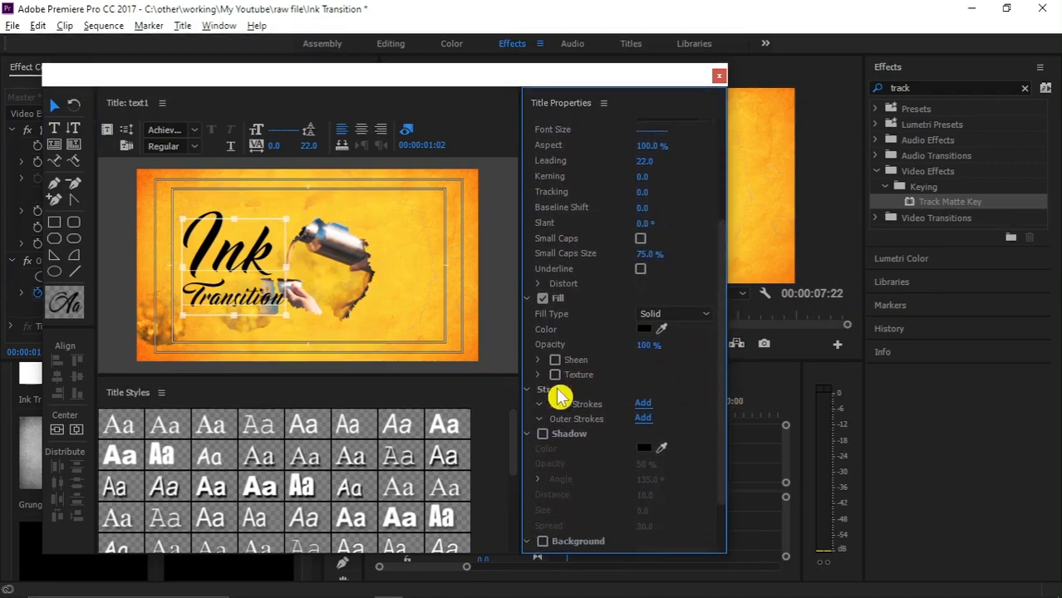
pyautogui.click(643, 404)
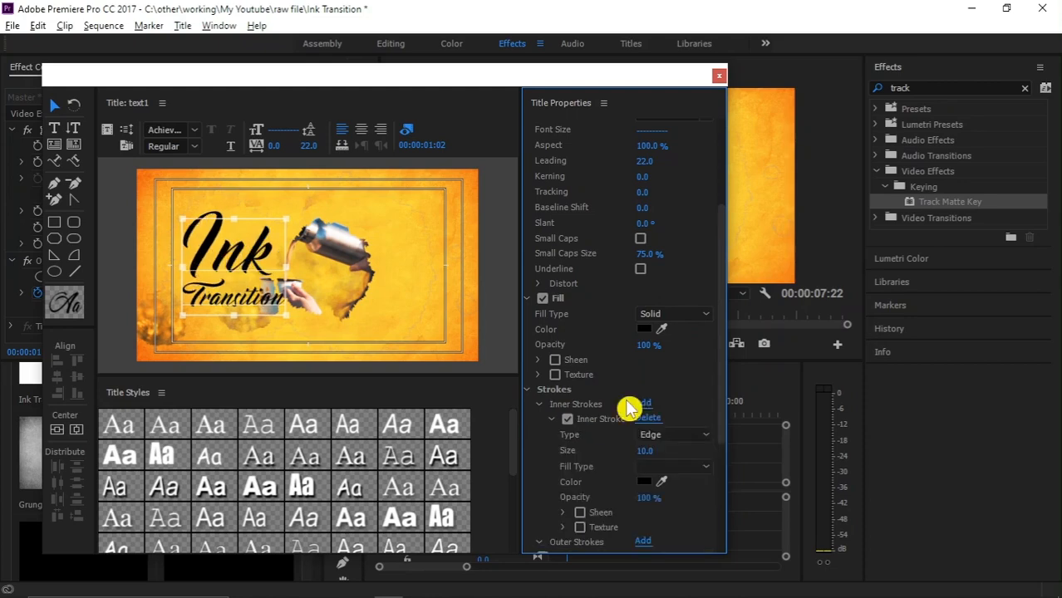
pyautogui.click(644, 483)
pyautogui.click(360, 429)
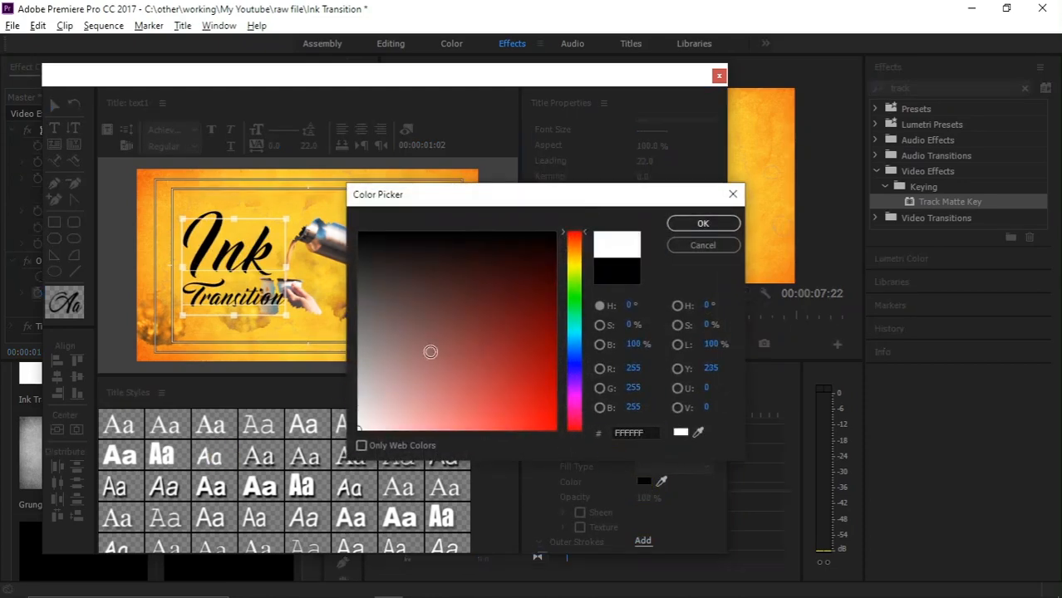
pyautogui.click(695, 225)
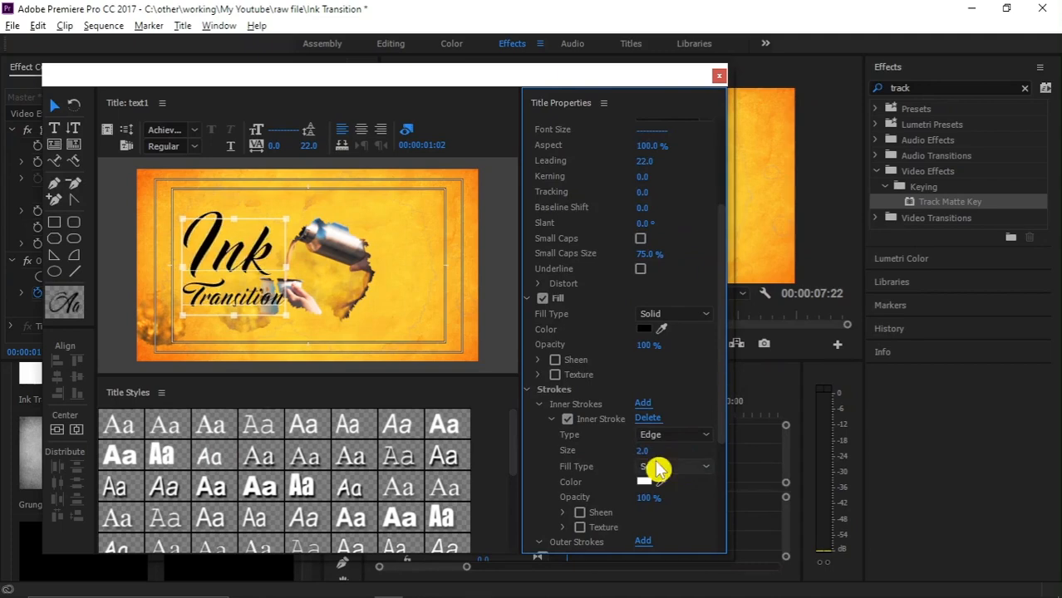
# Enable the title text's shadow and change the shadow color to white
pyautogui.moveTo(723, 396); pyautogui.dragTo(723, 467)
pyautogui.click(542, 506)
pyautogui.click(645, 473)
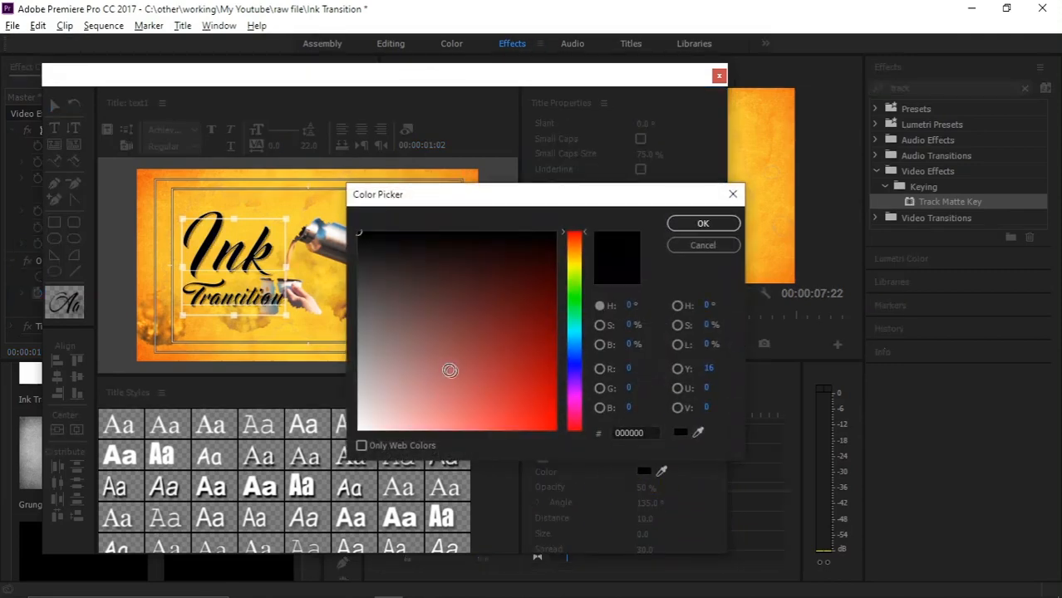
pyautogui.click(698, 225)
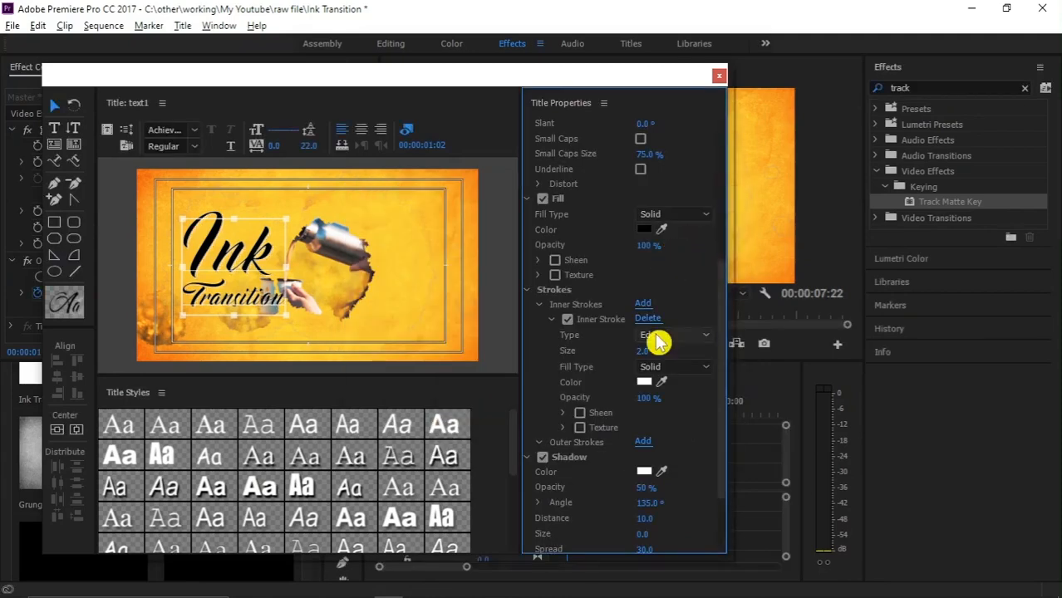
pyautogui.moveTo(723, 437); pyautogui.dragTo(726, 489)
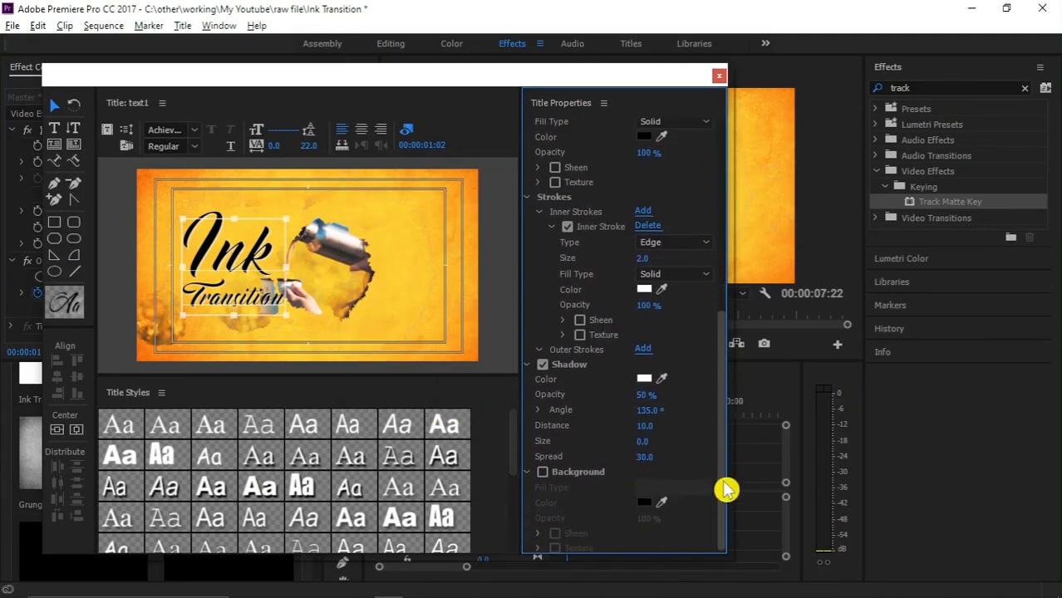
# Center the text block vertically and horizontally in the title frame and close the title
pyautogui.click(53, 109)
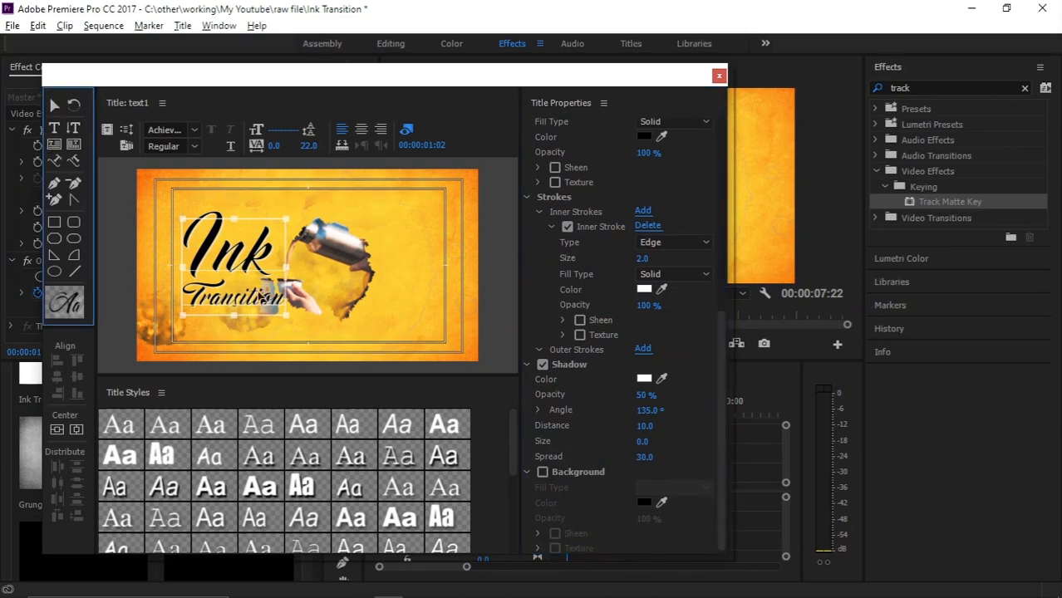
pyautogui.click(57, 430)
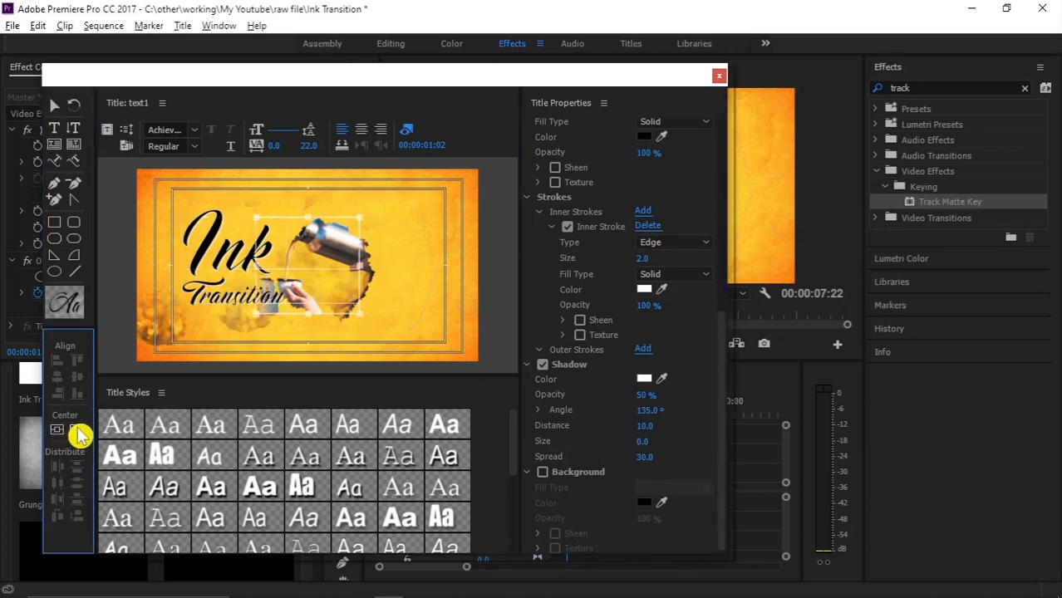
pyautogui.click(719, 75)
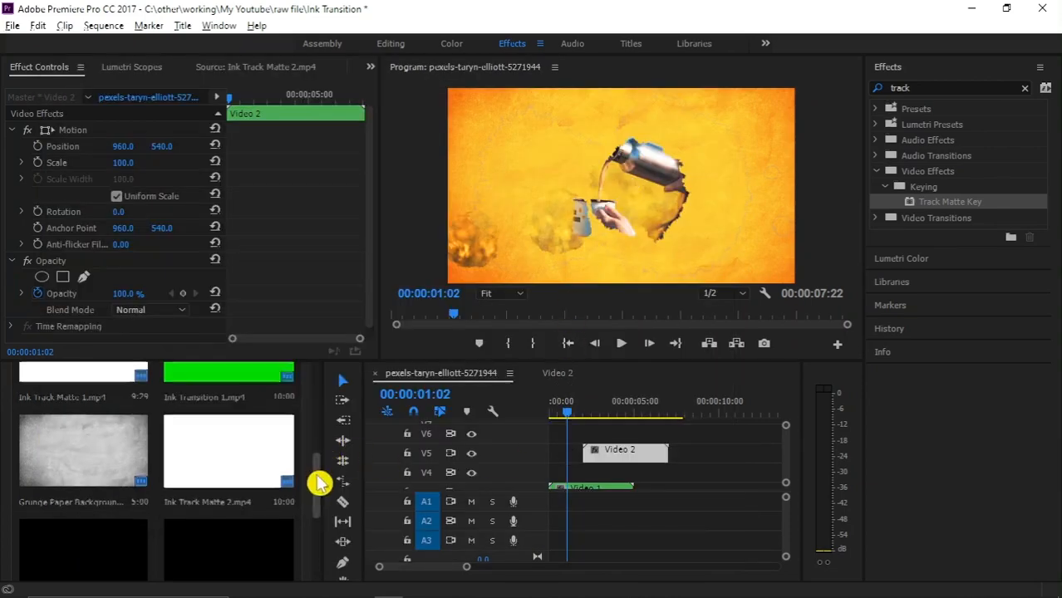
# Place the text1 title on V4 at the start of the sequence and set its position to 433.0, 582.0
pyautogui.moveTo(320, 482); pyautogui.dragTo(323, 541)
pyautogui.moveTo(71, 469); pyautogui.dragTo(536, 477)
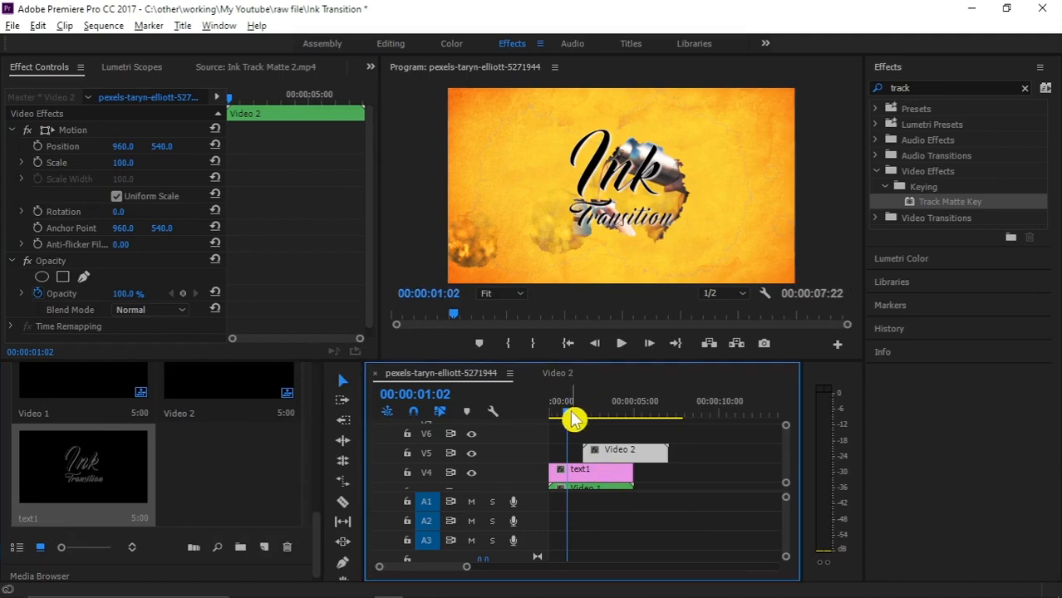
pyautogui.click(576, 471)
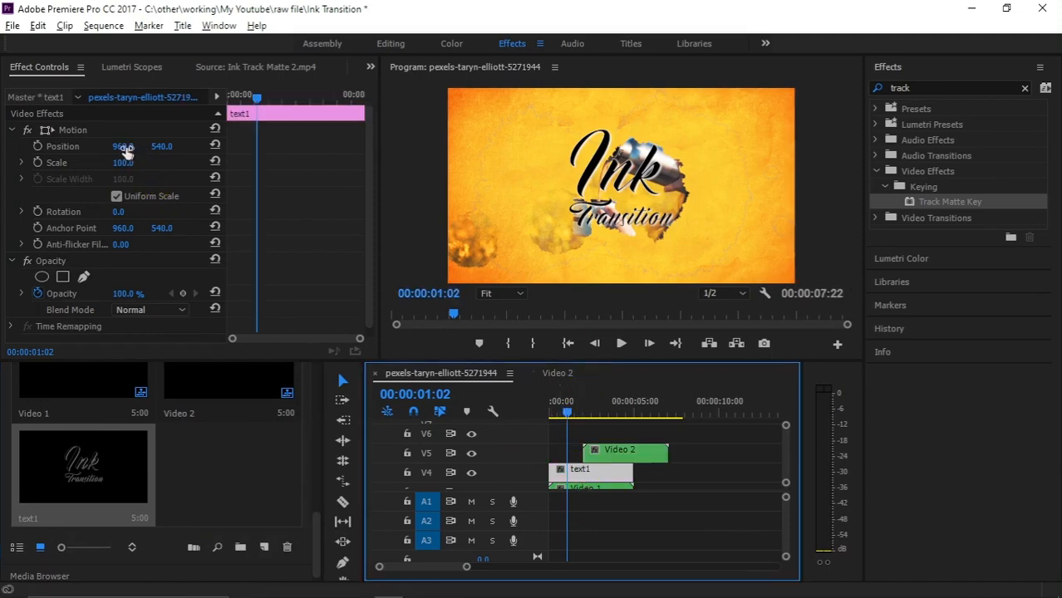
pyautogui.moveTo(123, 148); pyautogui.dragTo(103, 148)
pyautogui.moveTo(570, 408); pyautogui.dragTo(587, 411)
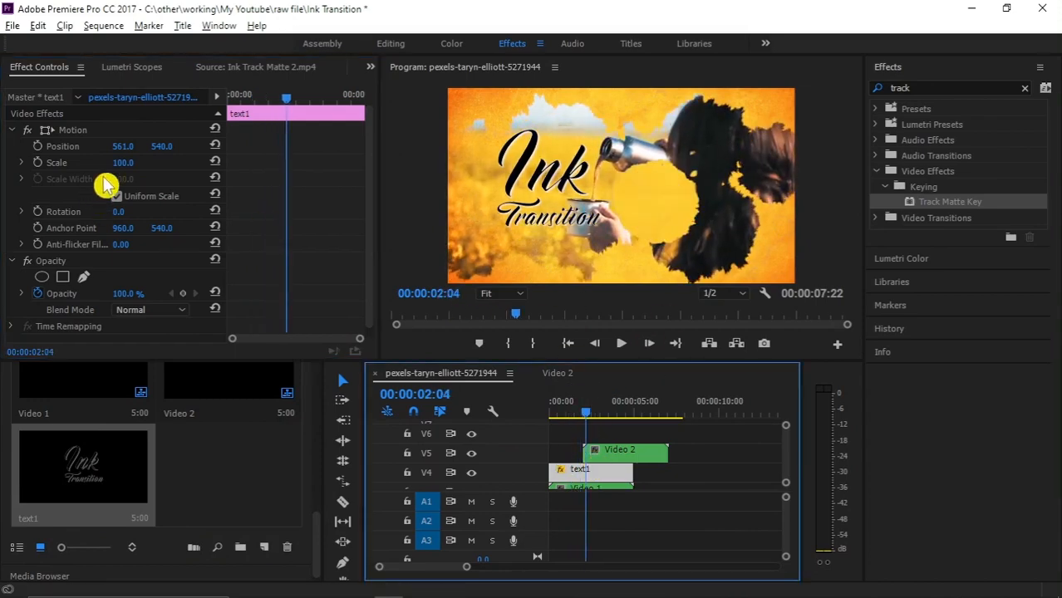
pyautogui.moveTo(122, 146); pyautogui.dragTo(128, 147)
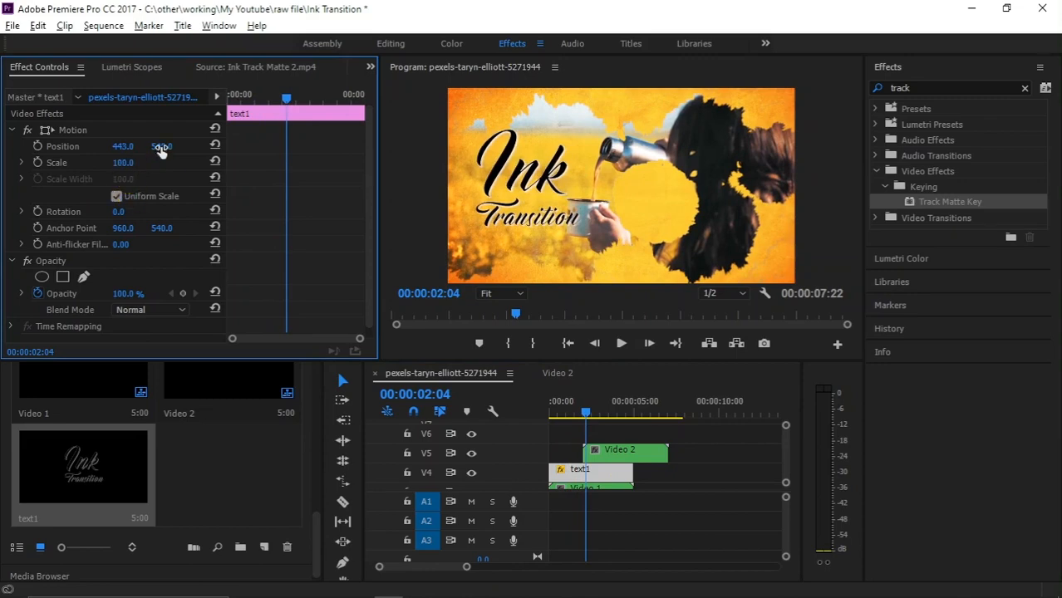
pyautogui.moveTo(162, 146); pyautogui.dragTo(120, 147)
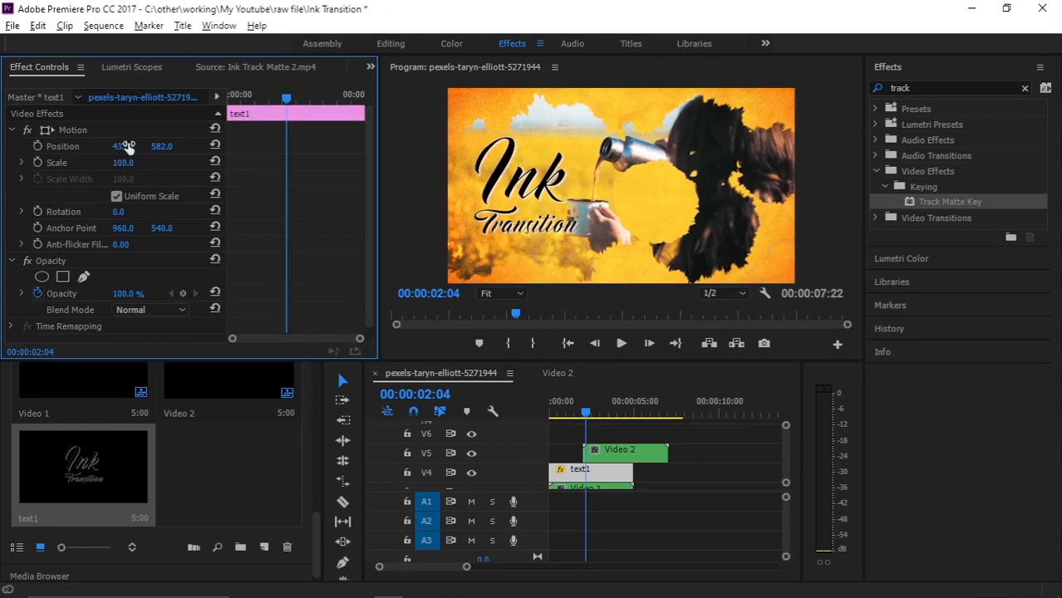
# Keyframe the text1 clip's scale from 123.0 at 00:00:00:00 to 100.0 at 00:00:03:02
pyautogui.scroll(-1, 574, 458)
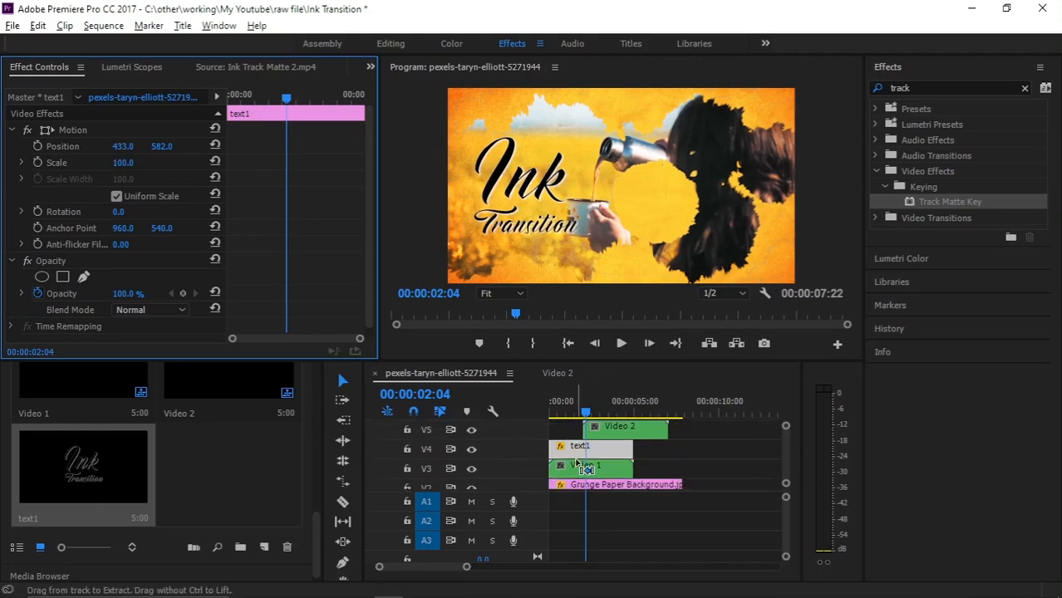
pyautogui.moveTo(589, 416); pyautogui.dragTo(548, 431)
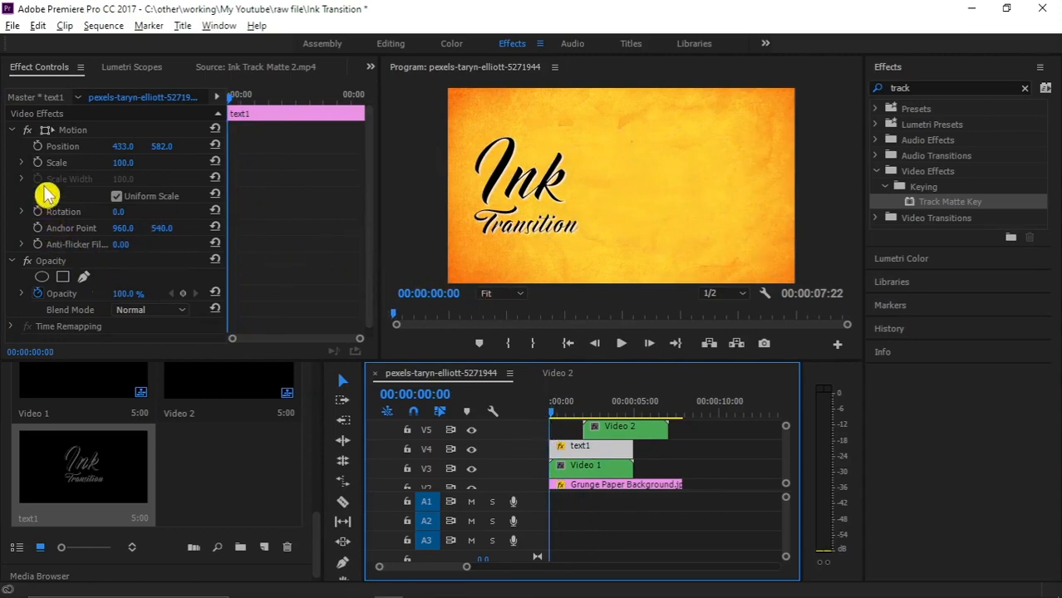
pyautogui.click(73, 177)
pyautogui.moveTo(250, 104); pyautogui.dragTo(318, 102)
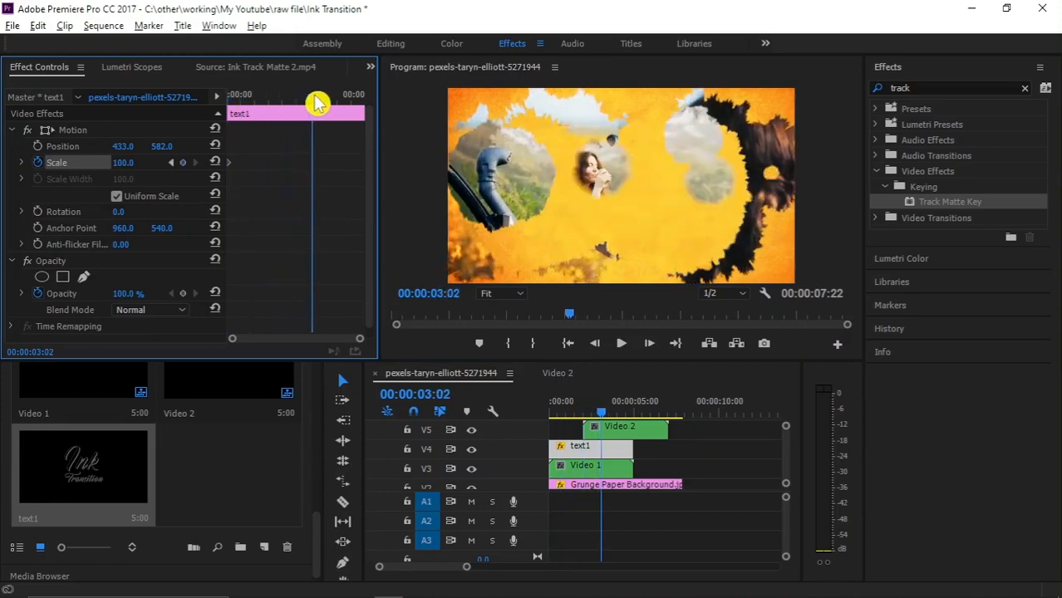
pyautogui.click(186, 162)
pyautogui.click(183, 162)
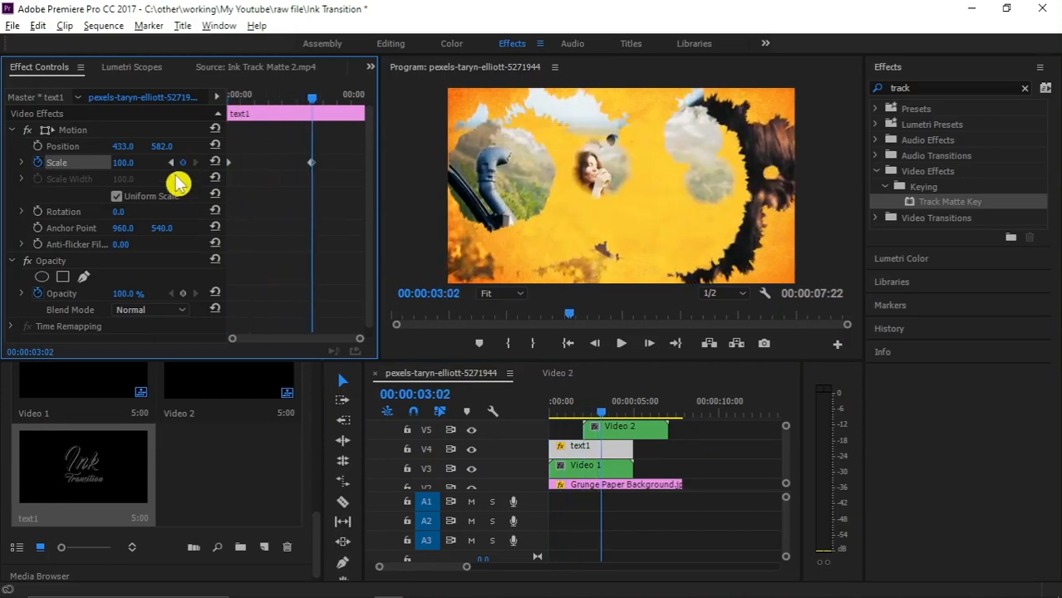
pyautogui.click(172, 163)
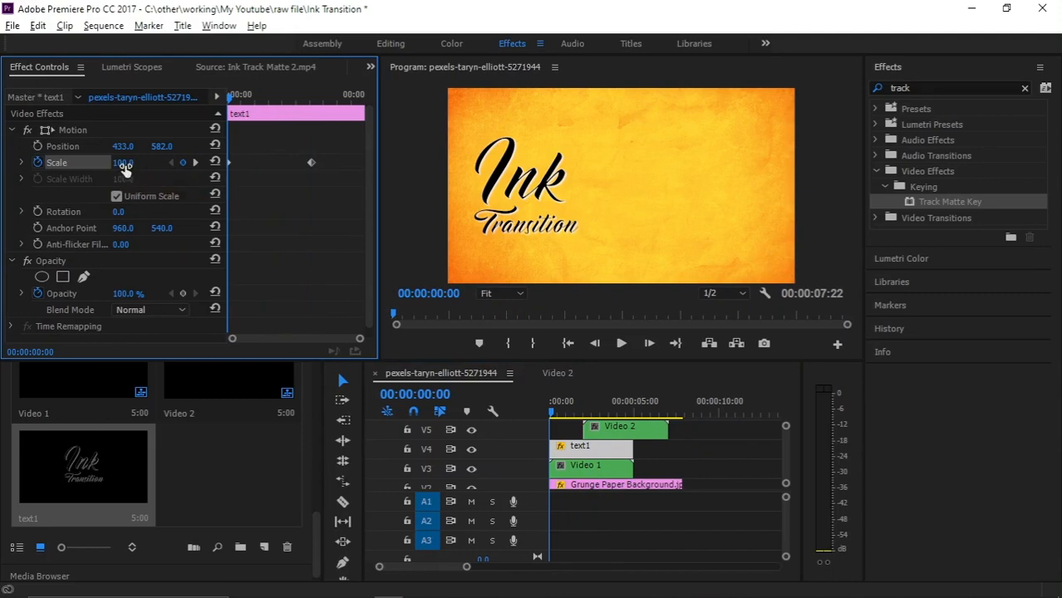
pyautogui.moveTo(123, 162); pyautogui.dragTo(142, 162)
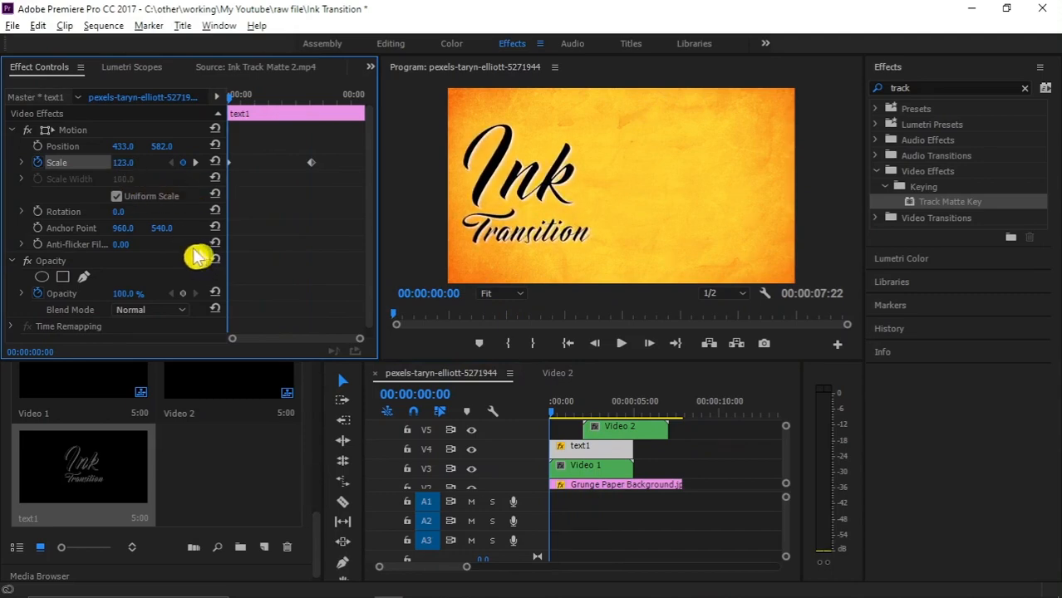
# Add opacity keyframes at 100% to the text1 clip at 00:00:00:00 and 00:00:00:23, and return to the first keyframe
pyautogui.click(183, 293)
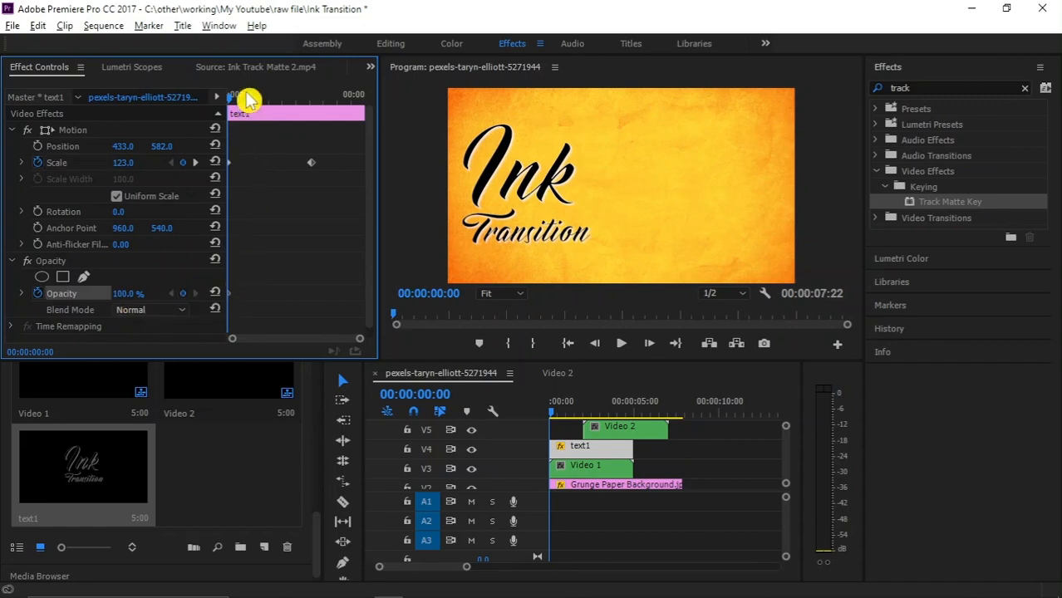
pyautogui.moveTo(230, 97); pyautogui.dragTo(254, 98)
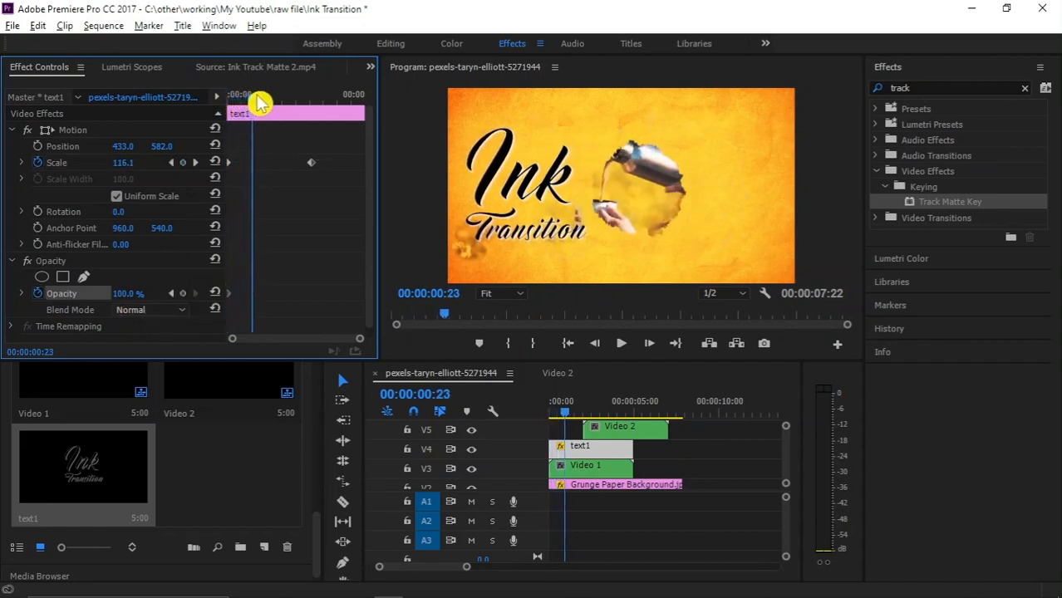
pyautogui.click(171, 293)
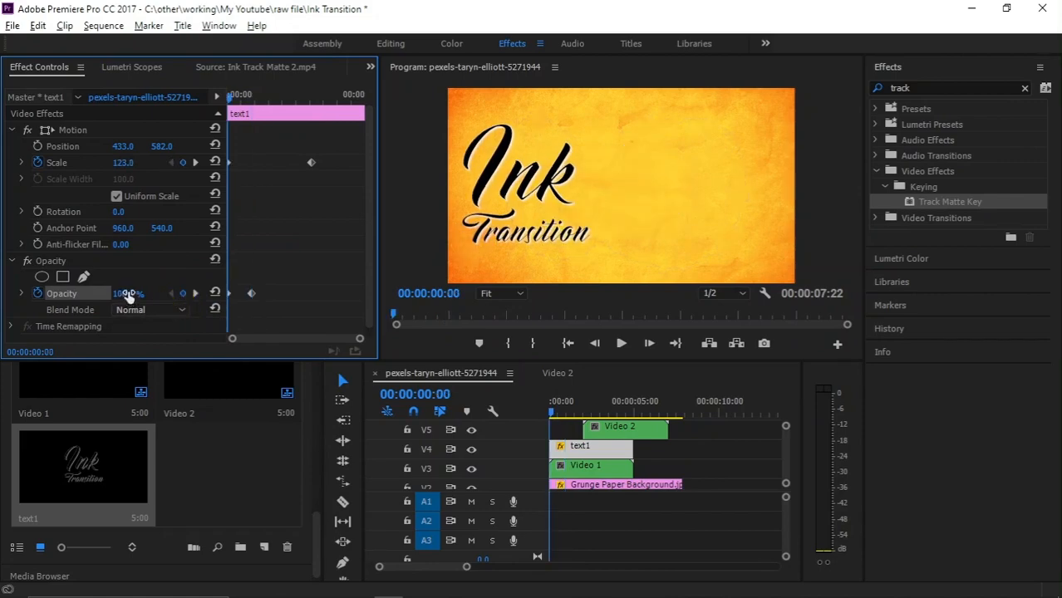
# Search the effects for "blur" and apply Gaussian Blur to the text1 clip
pyautogui.click(915, 87)
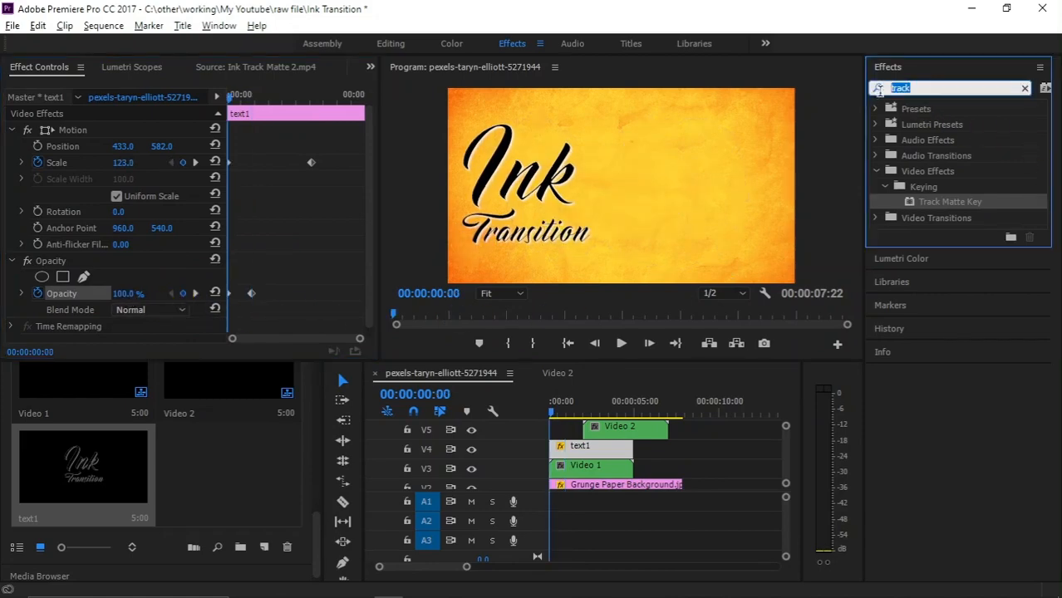
pyautogui.write('blur')
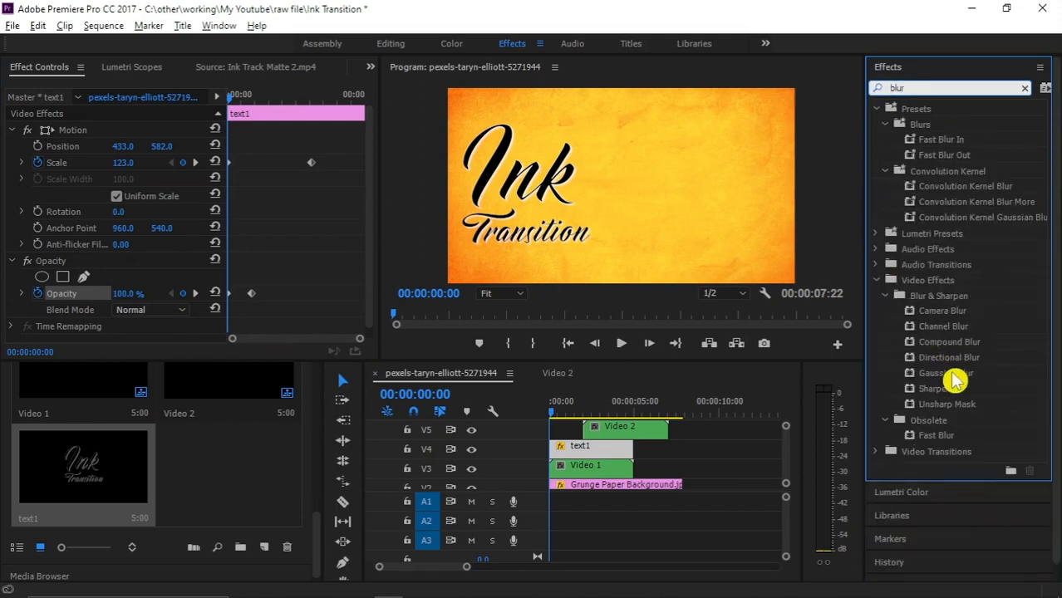
pyautogui.moveTo(954, 381); pyautogui.dragTo(376, 271)
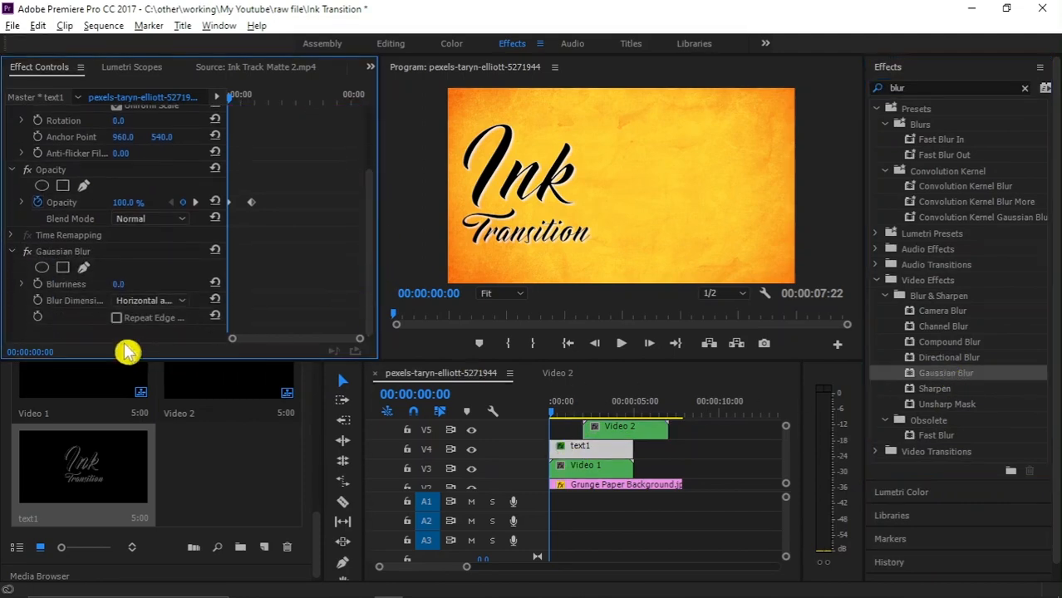
# Keyframe text1's Gaussian Blur blurriness from 23.0 at 00:00:00:00 to 0.0 at about 00:00:01:06
pyautogui.click(38, 283)
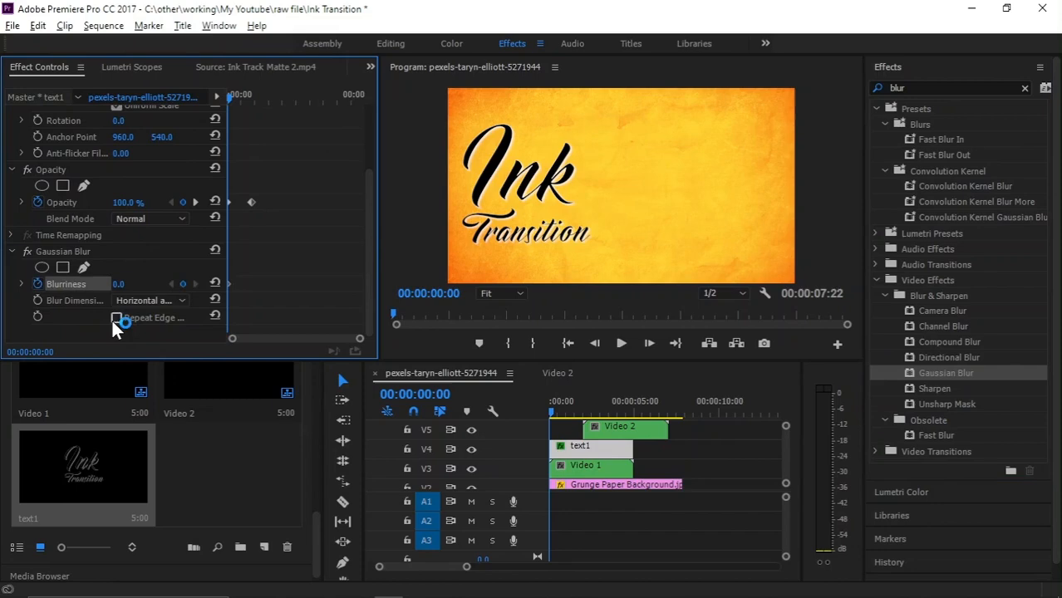
pyautogui.click(195, 202)
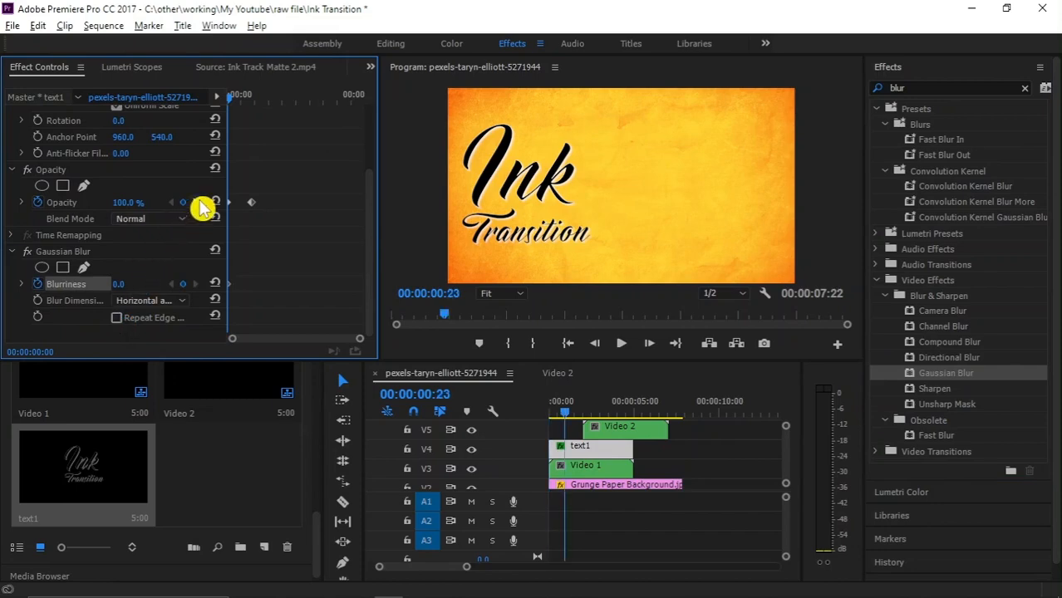
pyautogui.click(171, 284)
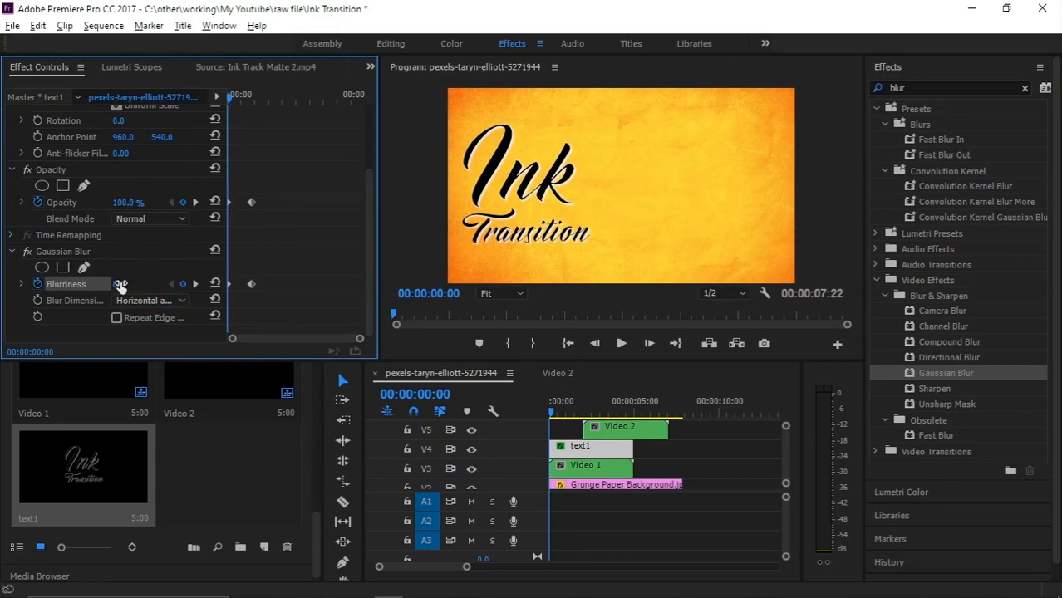
pyautogui.moveTo(118, 284); pyautogui.dragTo(137, 284)
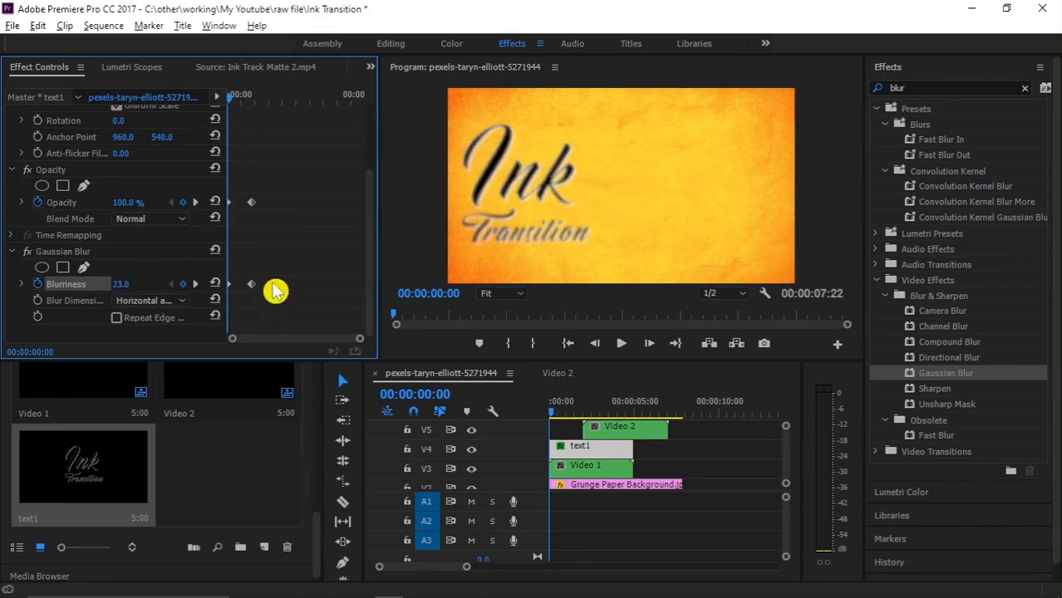
pyautogui.moveTo(253, 283); pyautogui.dragTo(261, 284)
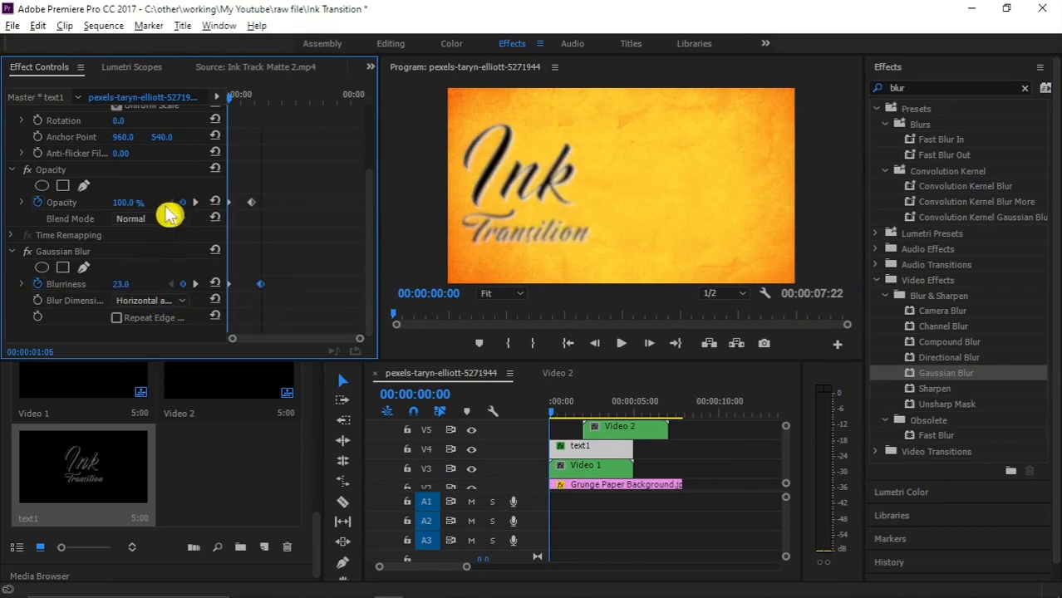
# Set text1's opacity at the first keyframe to 0% and play back the title's fade-in
pyautogui.moveTo(124, 203); pyautogui.dragTo(74, 203)
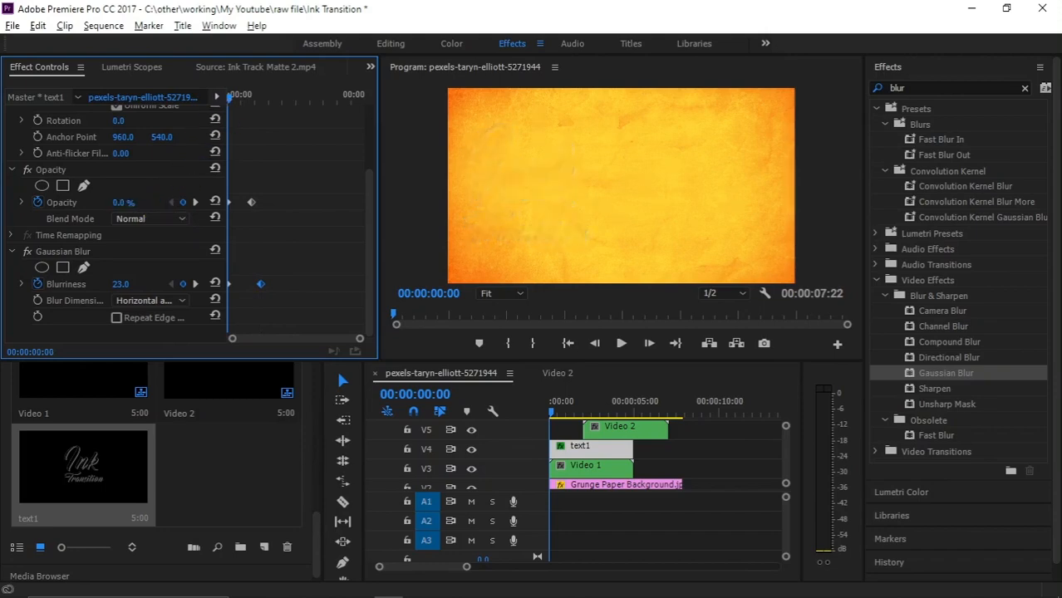
pyautogui.press('space')
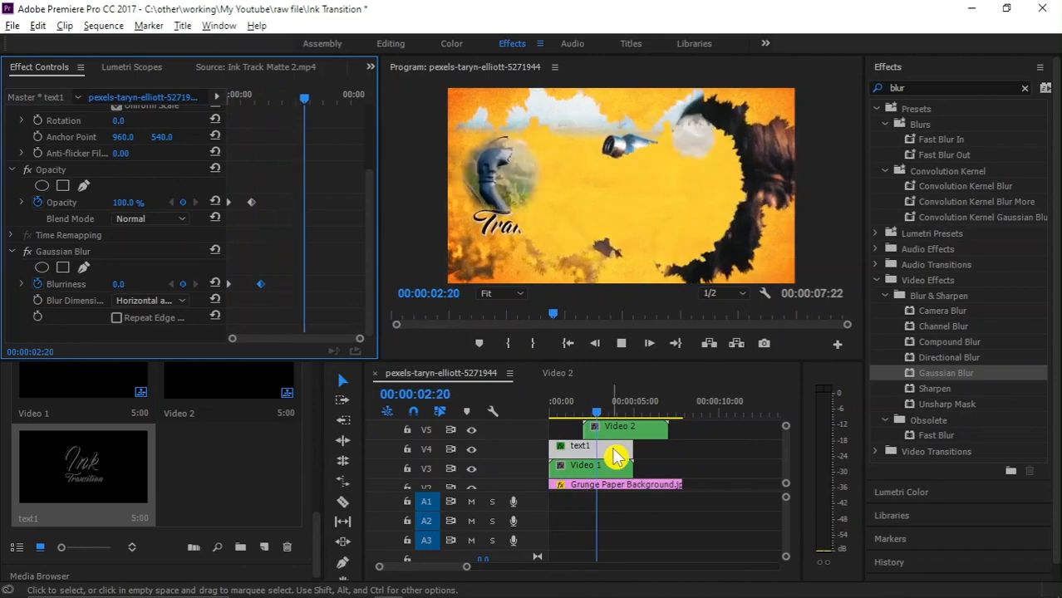
pyautogui.press('space')
# Duplicate the text1 title onto V6, aligned with the start of Video 2, and select the copy
pyautogui.moveTo(614, 410); pyautogui.dragTo(626, 405)
pyautogui.scroll(1, 594, 470)
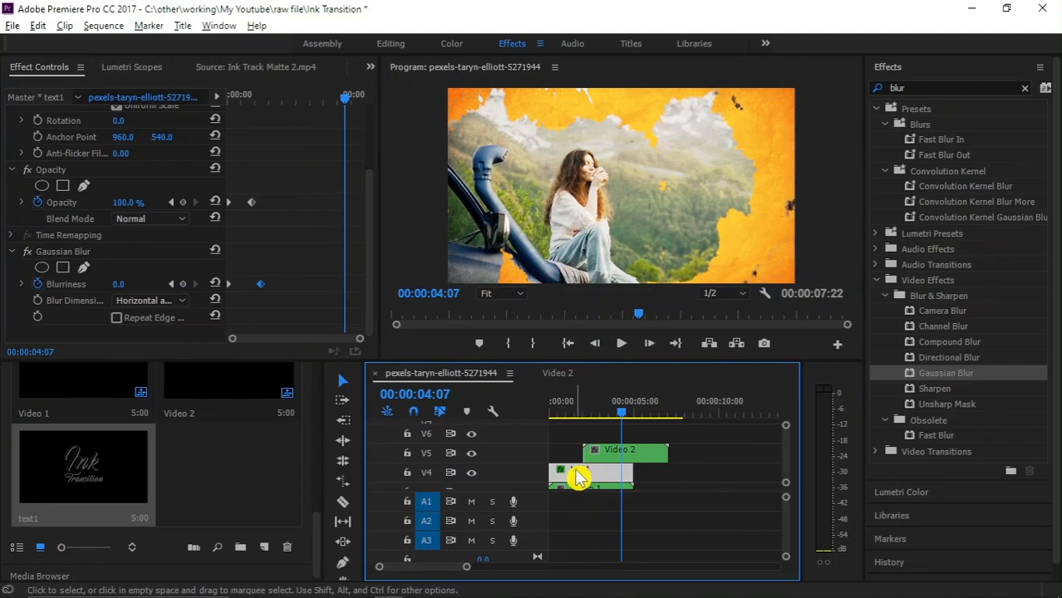
pyautogui.moveTo(587, 469); pyautogui.dragTo(615, 409)
pyautogui.click(623, 433)
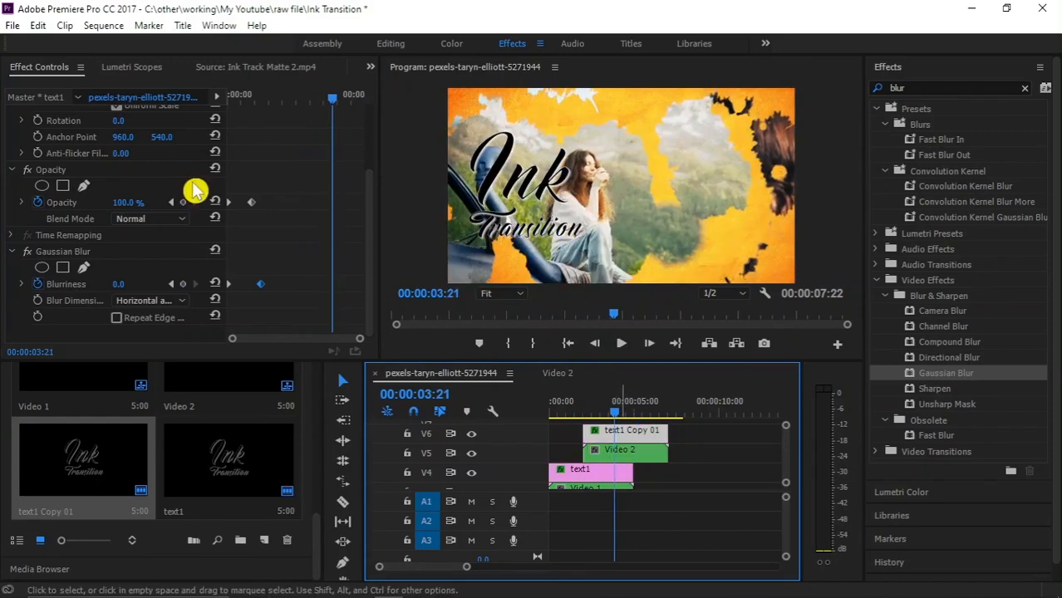
# Set the title copy's position to 1441.0, 582.0 and shift it on V6 so it ends with the background clip
pyautogui.moveTo(122, 146)
pyautogui.mouseDown()
pyautogui.moveTo(432, 145)
pyautogui.moveTo(129, 147)
pyautogui.mouseUp()
pyautogui.moveTo(619, 447)
pyautogui.mouseDown()
pyautogui.moveTo(654, 437)
pyautogui.moveTo(611, 414)
pyautogui.moveTo(596, 419)
pyautogui.moveTo(619, 449)
pyautogui.moveTo(629, 449)
pyautogui.moveTo(598, 409)
pyautogui.mouseUp()
# Play back the sequence from about 00:00:01:24 to check the second title's entrance over Video 2
pyautogui.scroll(1, 605, 448)
pyautogui.click(592, 413)
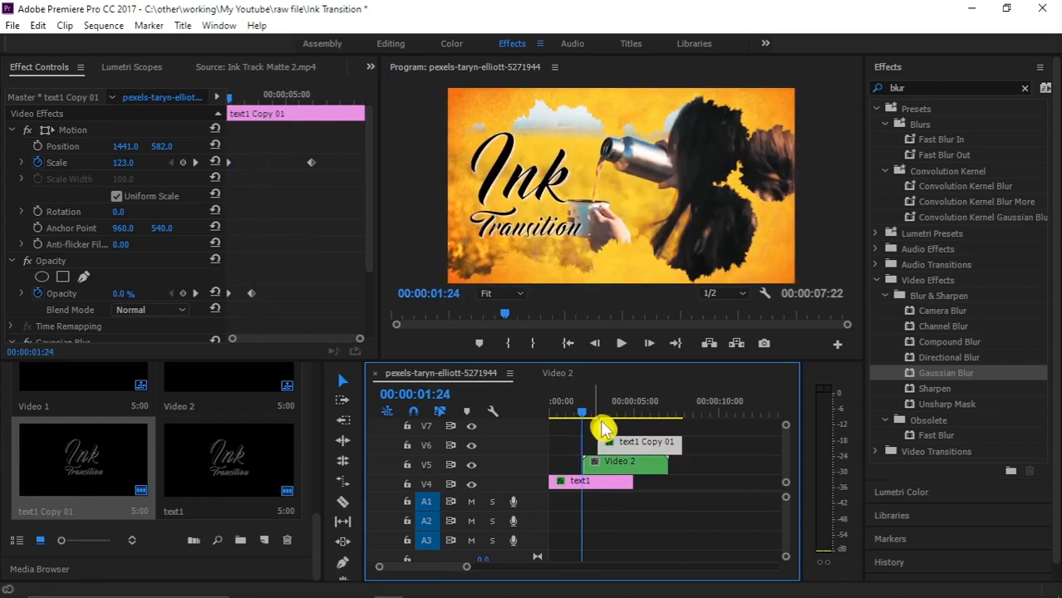
pyautogui.press('space')
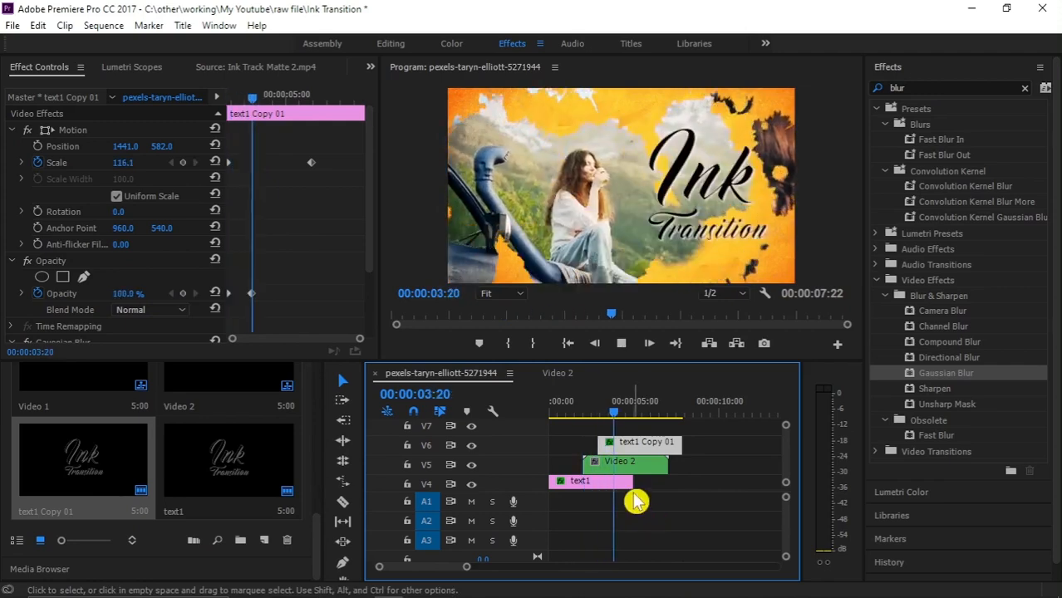